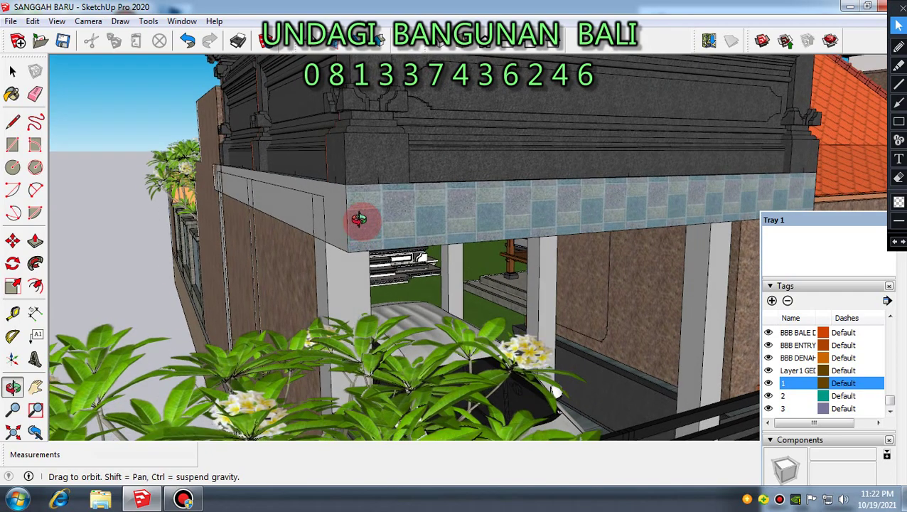
Examine the corner of the tiled beam beneath the dark temple wall above the carport and its supporting columns.
key("space")
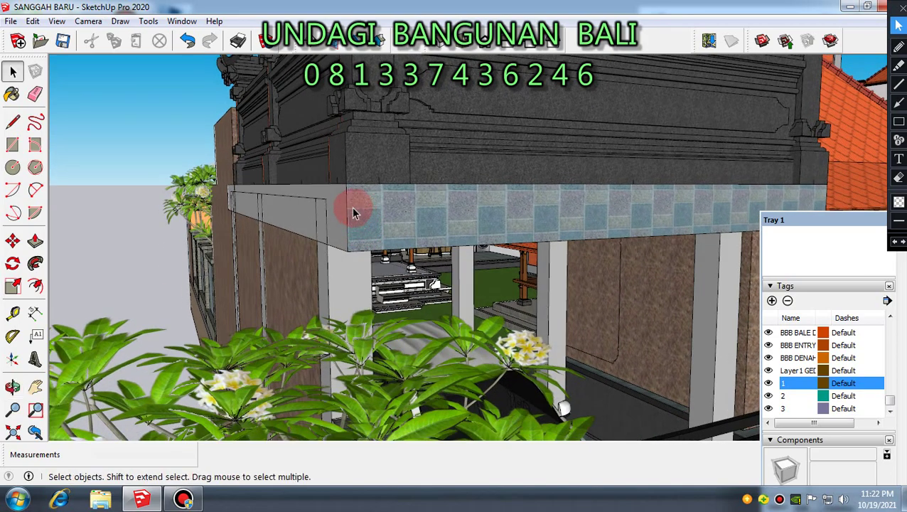
scroll(351, 206, "up", 2)
scroll(351, 206, "down", 3)
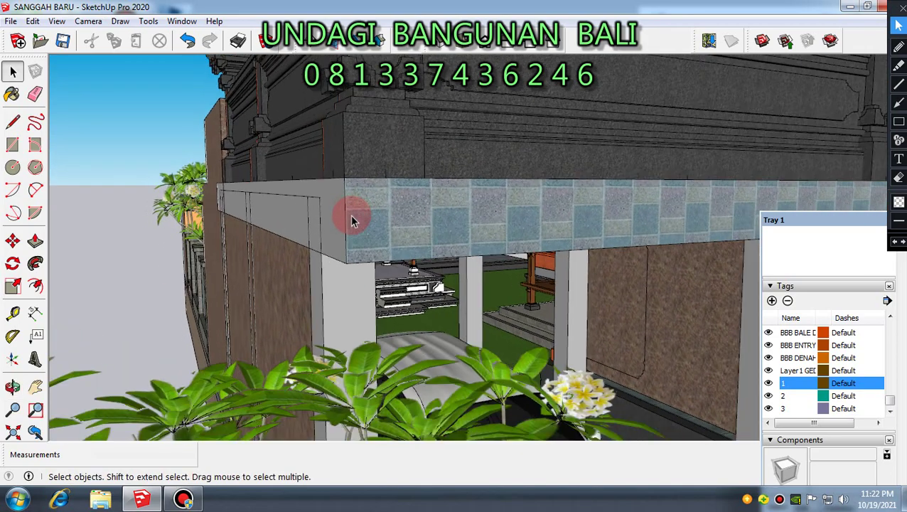
middle_click_drag(348, 222, 326, 227)
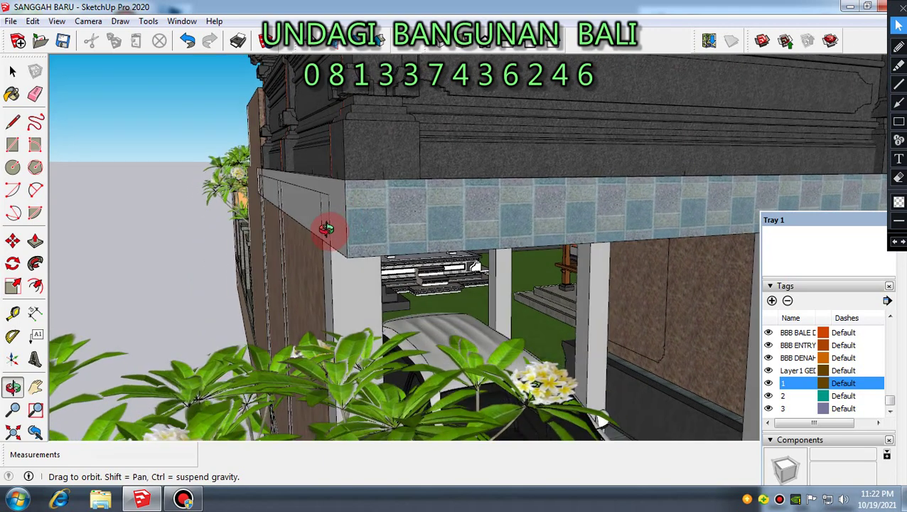
scroll(343, 254, "up", 3)
middle_click_drag(342, 253, 370, 247)
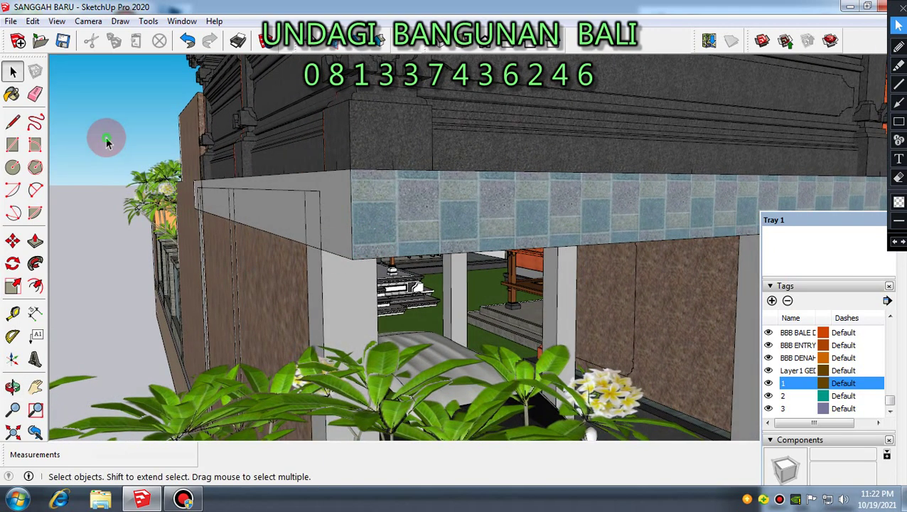
scroll(325, 295, "up", 4)
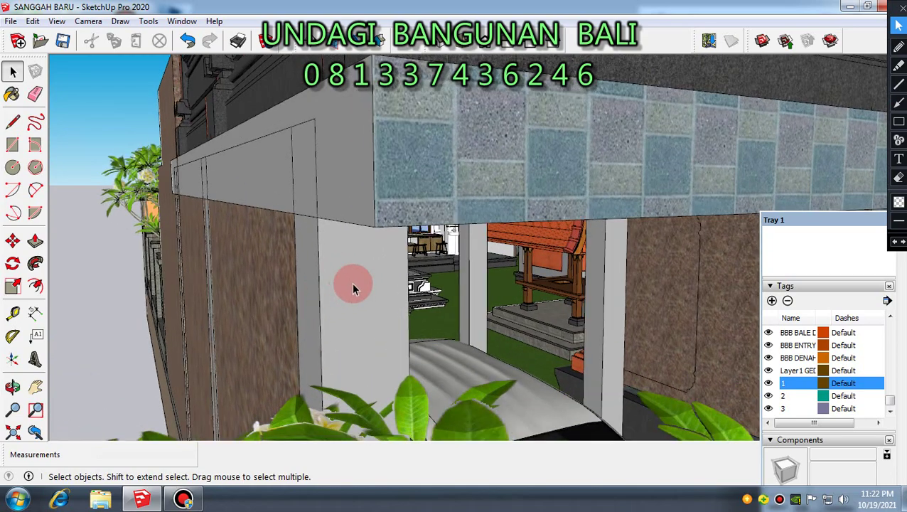
scroll(351, 282, "down", 4)
middle_click_drag(354, 283, 360, 309)
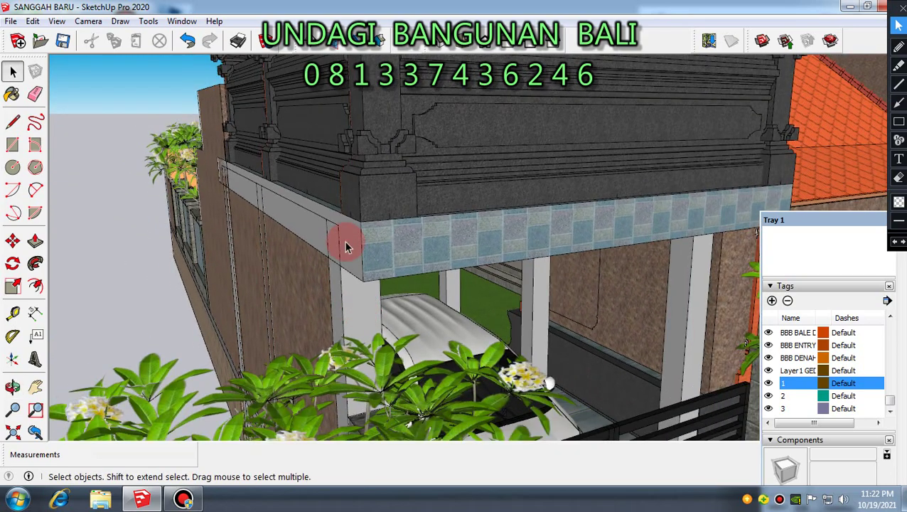
Inspect the raised temple over the carport from the street front, including its tiled beam, columns and parked white car.
scroll(346, 247, "down", 5)
middle_click_drag(360, 272, 152, 202)
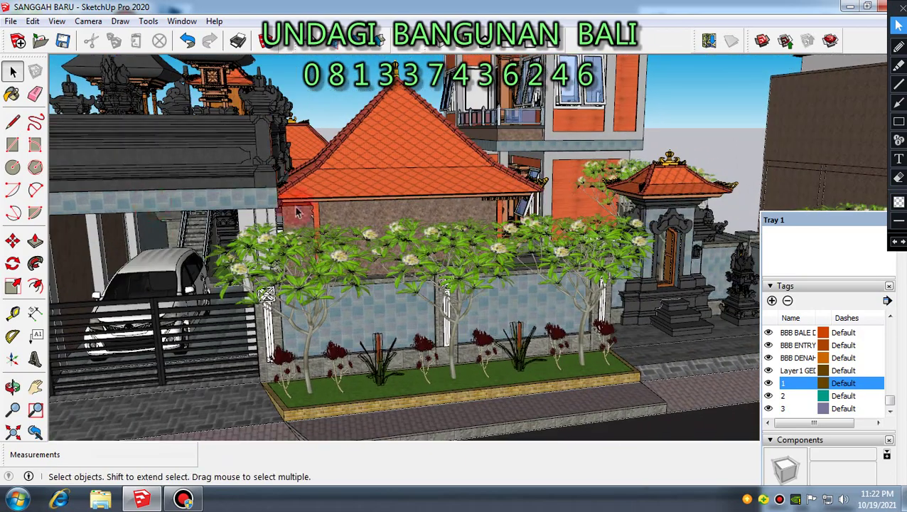
scroll(544, 294, "down", 6)
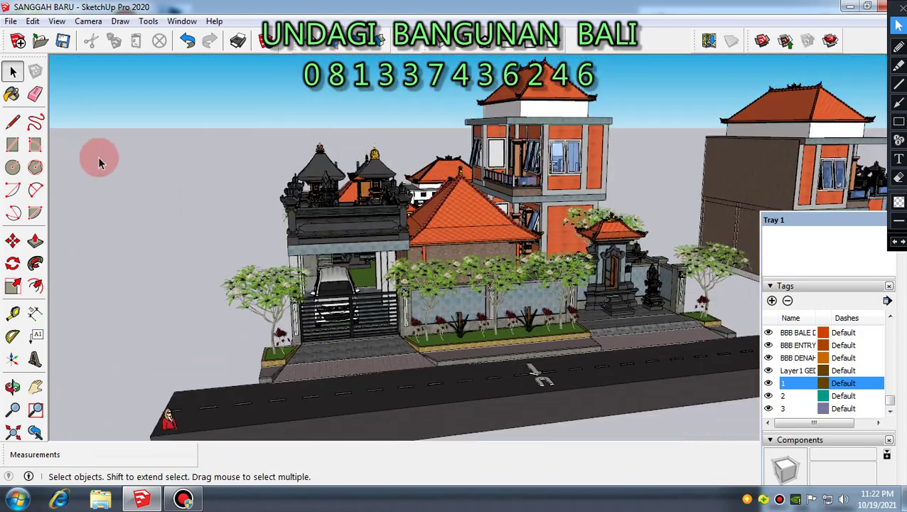
scroll(327, 283, "up", 3)
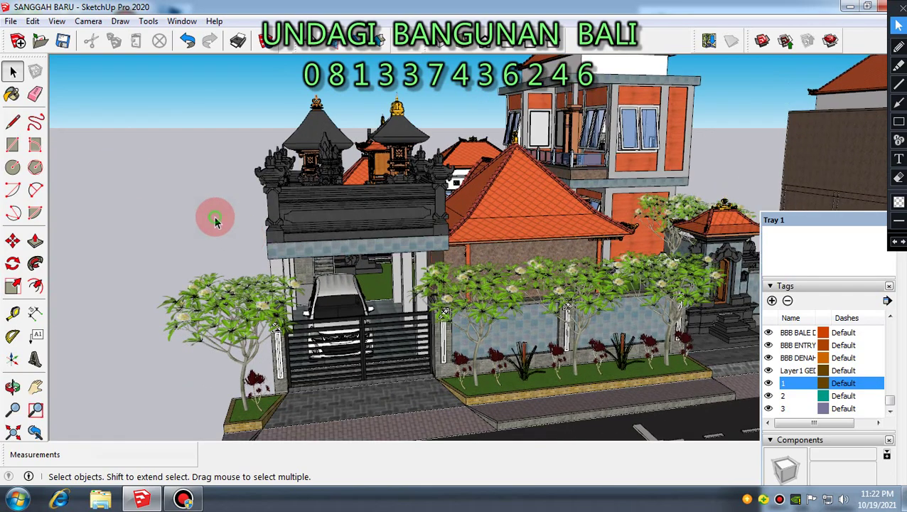
scroll(291, 251, "up", 2)
scroll(284, 254, "up", 3)
middle_click_drag(282, 257, 250, 235)
middle_click_drag(203, 199, 217, 203)
scroll(311, 268, "up", 2)
middle_click_drag(302, 264, 336, 235)
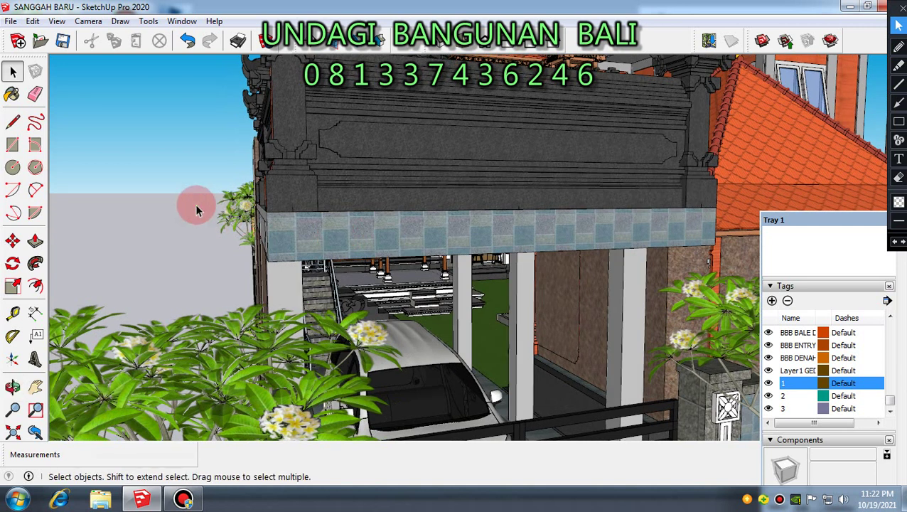
middle_click_drag(277, 261, 221, 229)
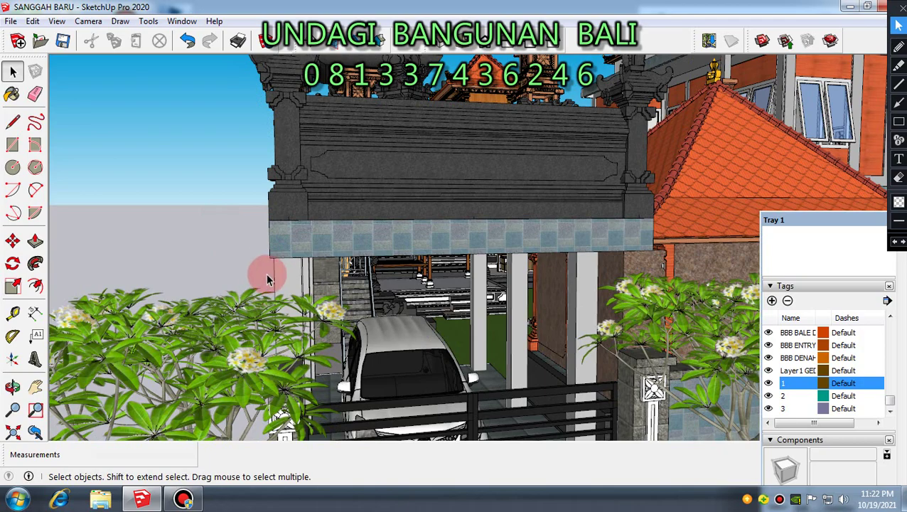
scroll(270, 276, "up", 2)
middle_click_drag(288, 281, 251, 283)
scroll(251, 283, "down", 3)
middle_click_drag(423, 246, 377, 276)
scroll(355, 270, "down", 4)
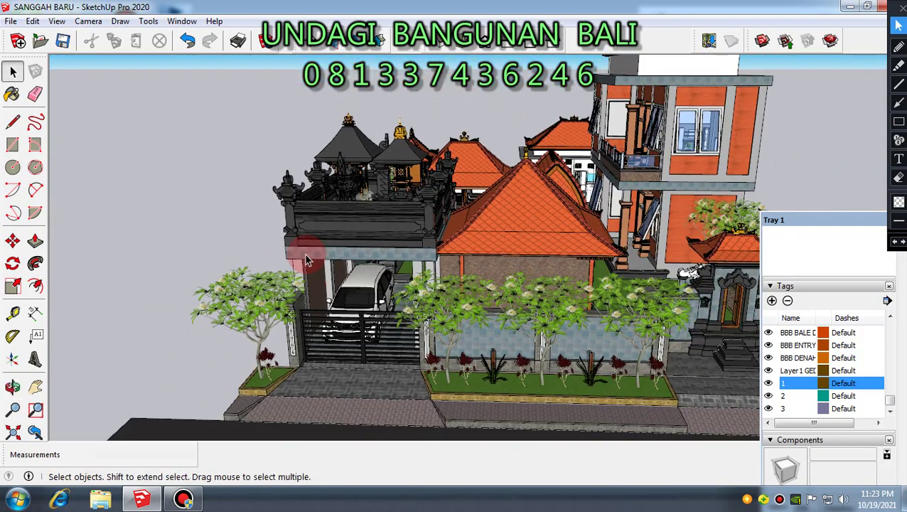
View the carport temple's front wall head-on, and compare the whole compound with the neighbouring house models.
scroll(434, 261, "up", 3)
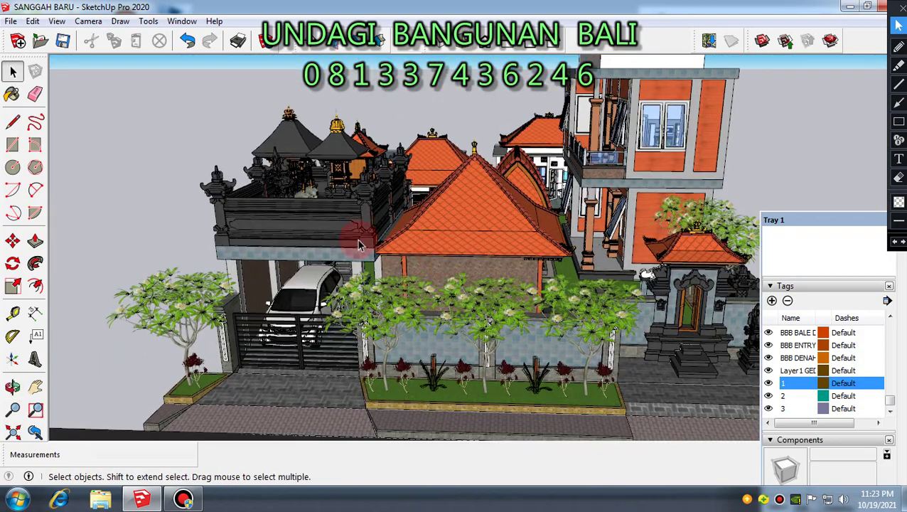
scroll(210, 229, "up", 4)
middle_click_drag(217, 226, 253, 247)
scroll(261, 267, "up", 3)
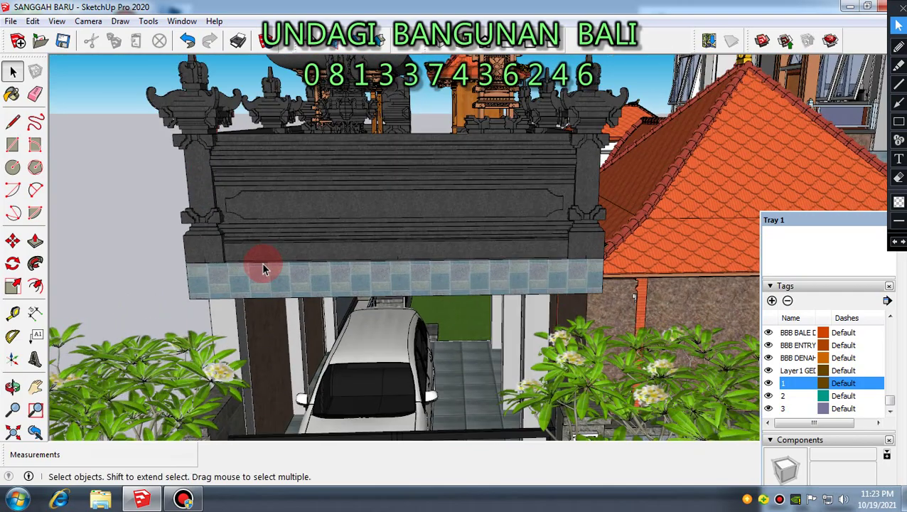
scroll(263, 267, "down", 3)
middle_click_drag(263, 265, 249, 240)
scroll(266, 246, "down", 4)
scroll(248, 247, "down", 8)
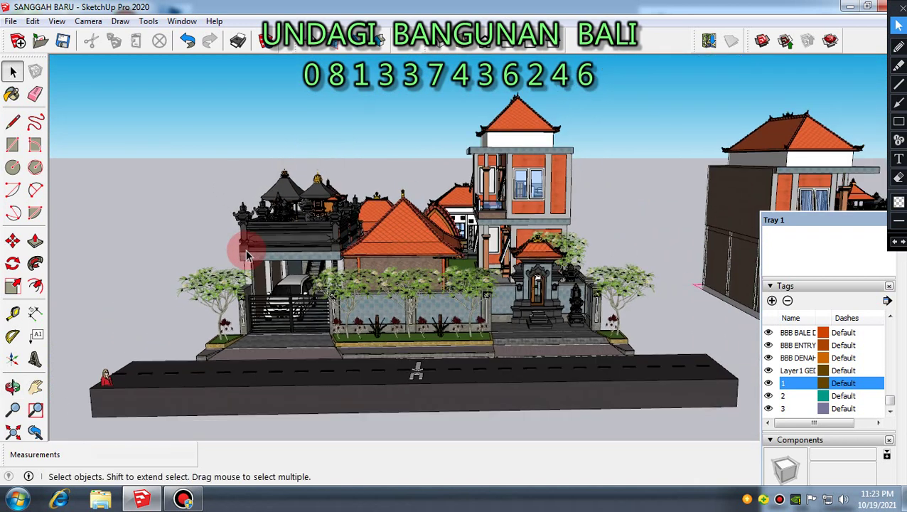
scroll(247, 256, "down", 2)
scroll(247, 256, "down", 3)
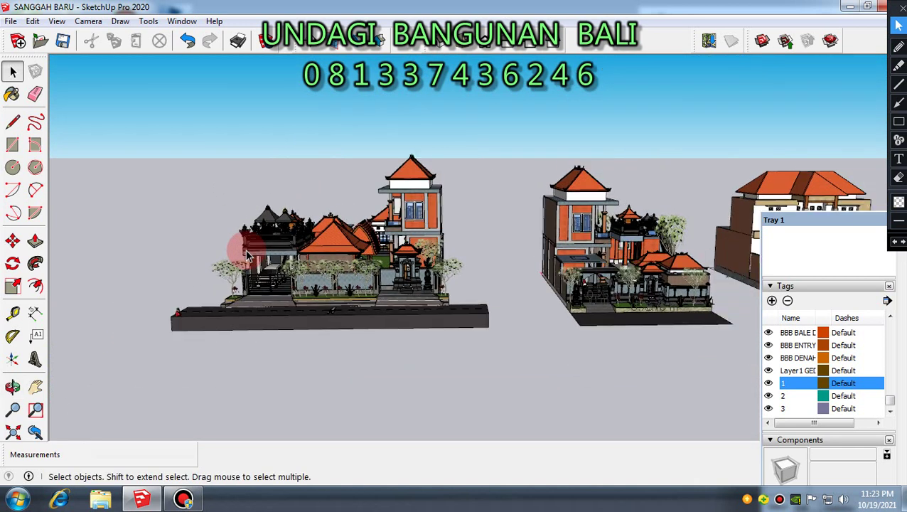
scroll(218, 242, "down", 3)
Examine the rooftop temple at the rear of the second house model, the one with the red car.
scroll(616, 282, "up", 5)
scroll(450, 214, "up", 2)
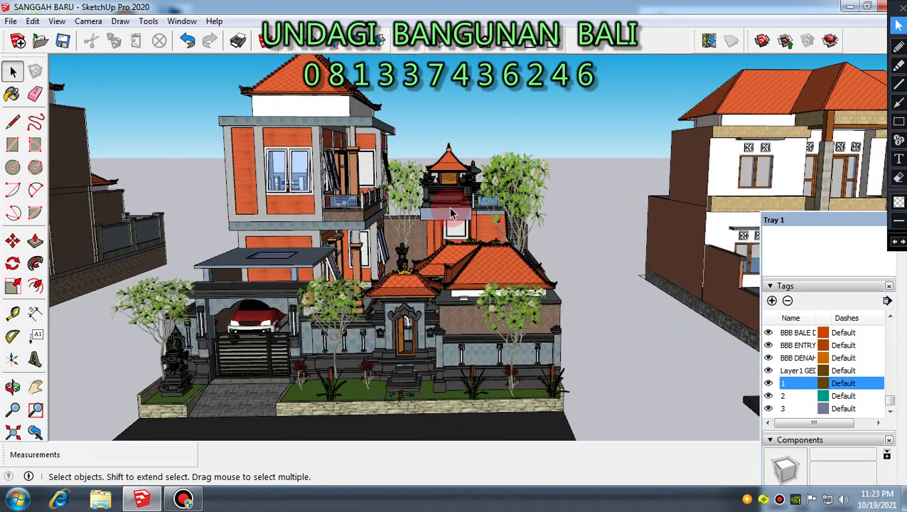
scroll(450, 213, "up", 1)
scroll(402, 153, "up", 3)
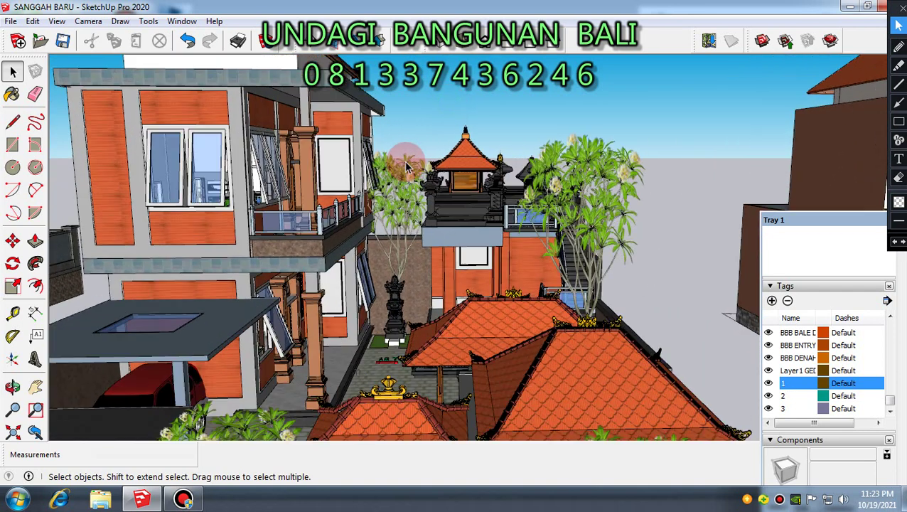
middle_click_drag(492, 227, 496, 230)
scroll(484, 249, "up", 4)
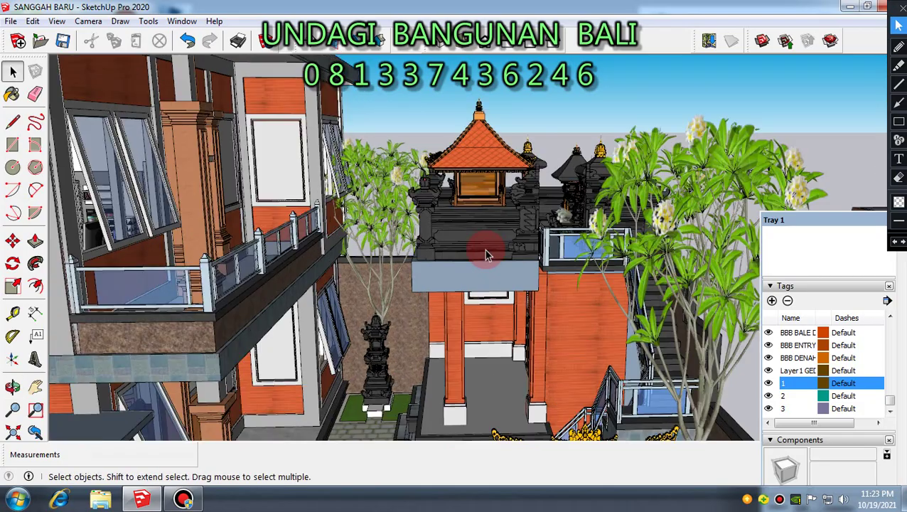
middle_click_drag(481, 261, 498, 212)
scroll(465, 264, "down", 3)
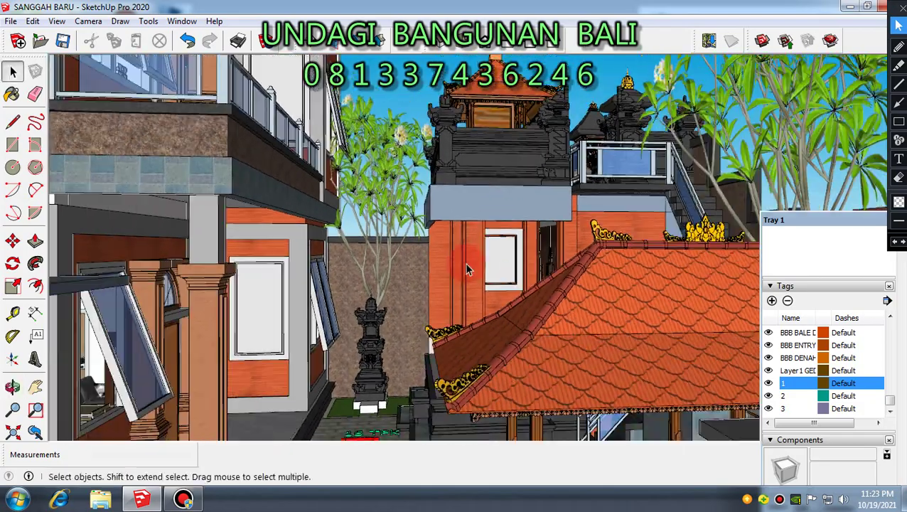
Inspect the second house's rooftop temple from a low angle, covering its edge beam, porch columns, railing and staircase.
scroll(485, 263, "up", 3)
middle_click_drag(485, 263, 499, 263)
scroll(500, 259, "down", 4)
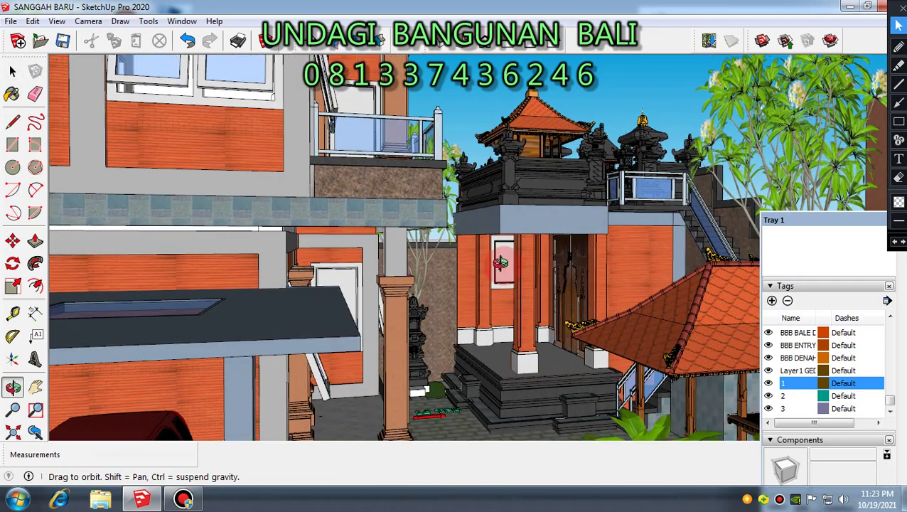
scroll(505, 250, "up", 2)
scroll(500, 256, "down", 2)
scroll(500, 260, "up", 3)
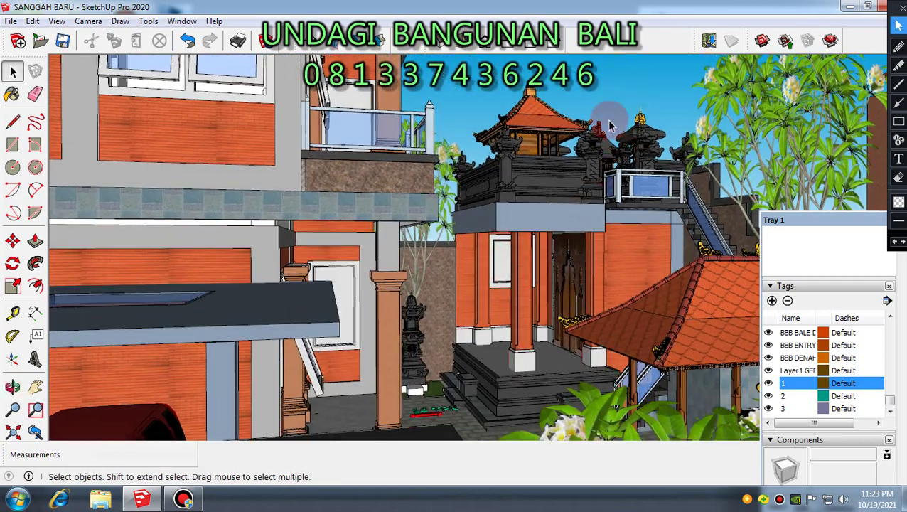
scroll(604, 160, "up", 2)
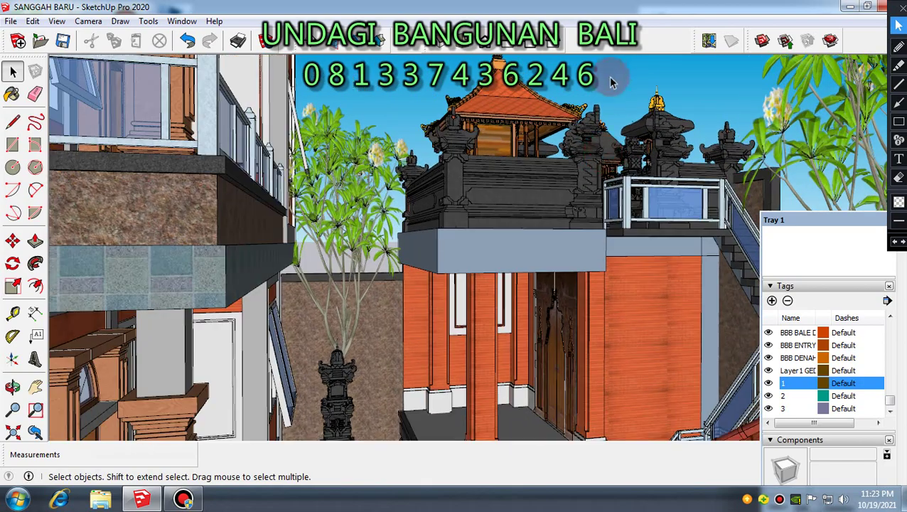
middle_click_drag(577, 155, 577, 192)
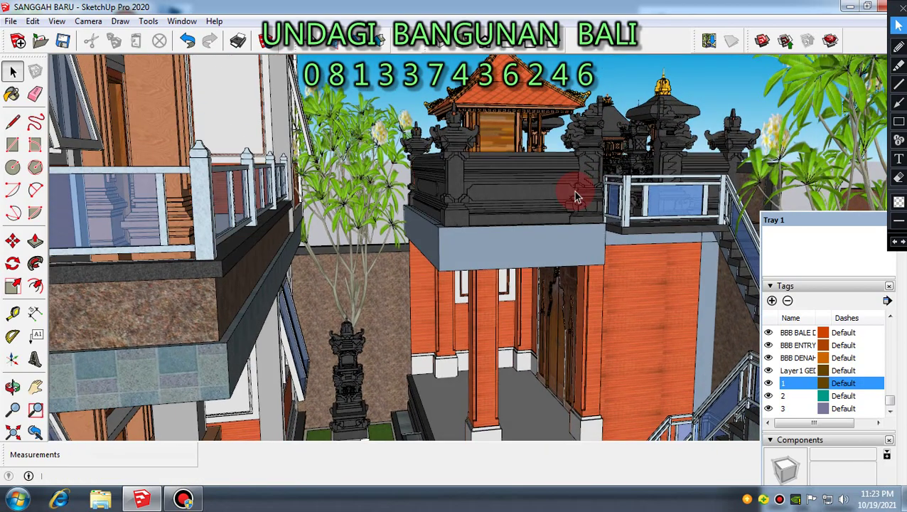
scroll(544, 245, "down", 3)
mouse_move(628, 142)
middle_mouse_down()
mouse_move(613, 182)
mouse_move(576, 188)
mouse_move(591, 176)
mouse_move(623, 202)
mouse_move(591, 205)
mouse_move(605, 196)
mouse_move(620, 208)
mouse_move(567, 229)
mouse_move(573, 208)
middle_mouse_up()
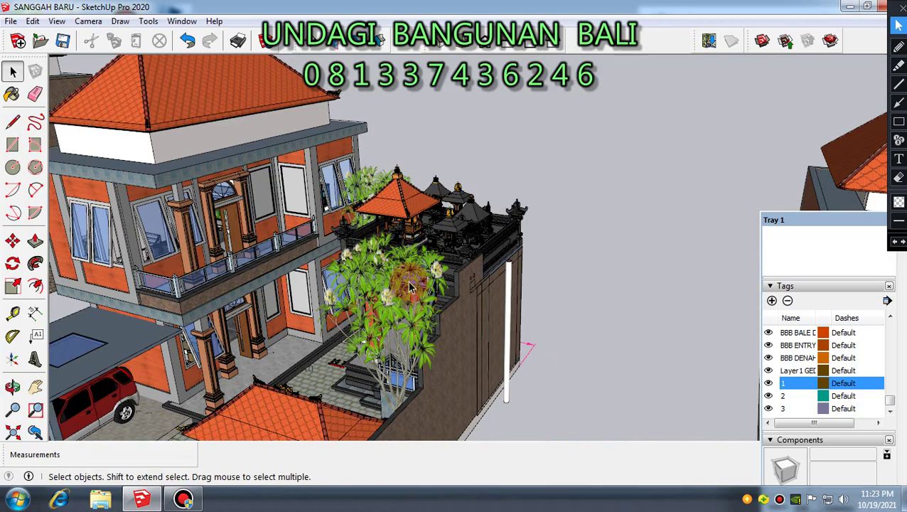
Examine the stepped boundary wall beside the second house's rooftop temple, including the white vertical pipe on its outer face.
scroll(411, 291, "up", 3)
mouse_move(583, 295)
middle_mouse_down()
mouse_move(516, 290)
mouse_move(451, 236)
mouse_move(636, 160)
middle_mouse_up()
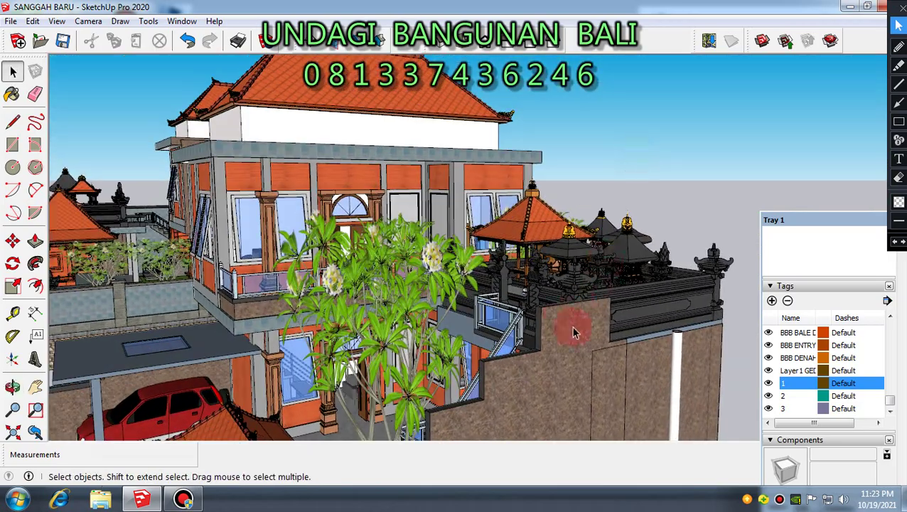
scroll(554, 316, "up", 2)
scroll(611, 221, "down", 4)
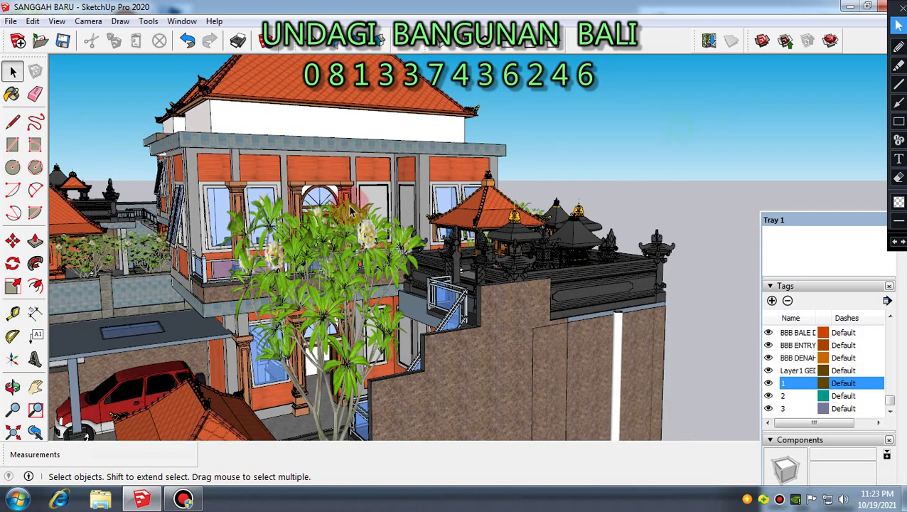
scroll(552, 163, "down", 3)
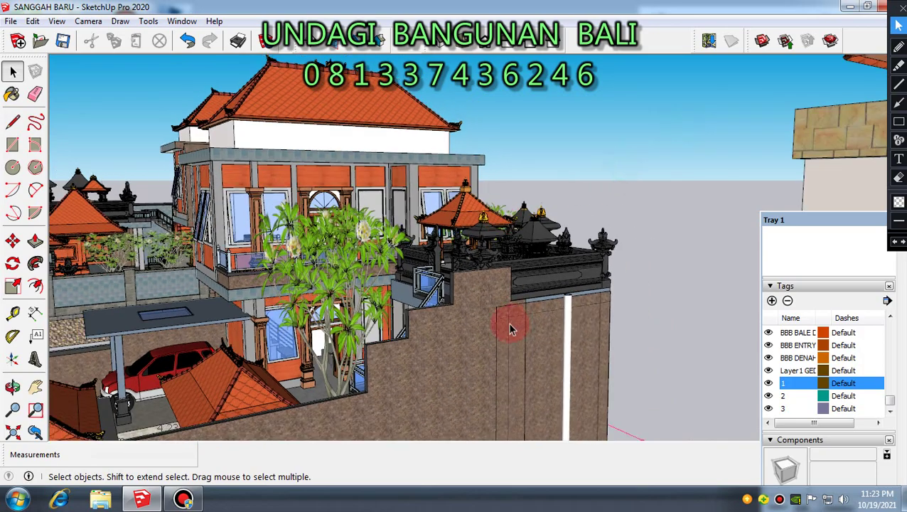
scroll(490, 324, "up", 5)
middle_click_drag(396, 316, 420, 361)
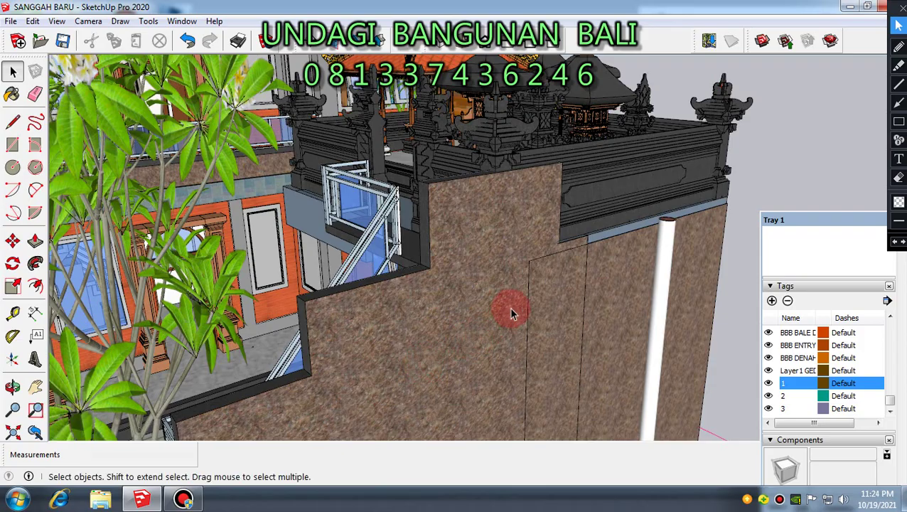
scroll(506, 315, "down", 2)
scroll(629, 293, "up", 4)
middle_click_drag(629, 292, 629, 399)
scroll(638, 348, "down", 3)
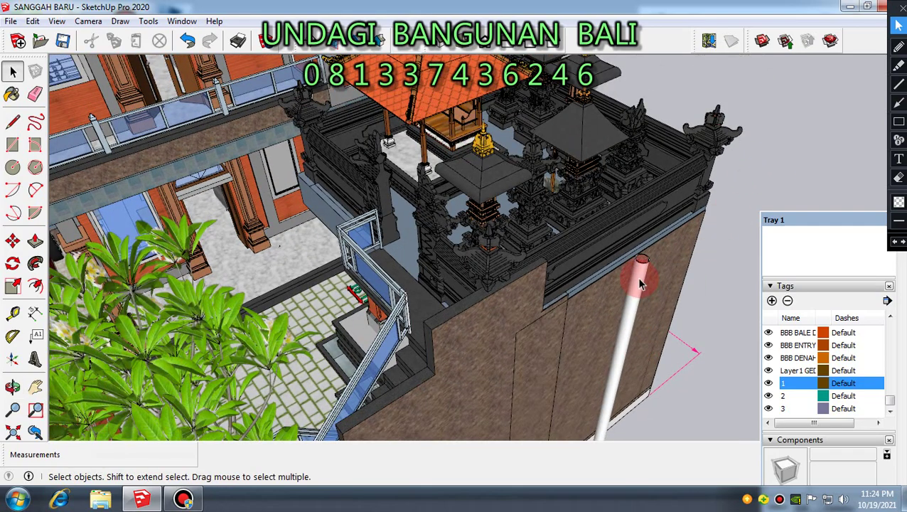
Inspect the top end of the white vertical pipe and its gap to the outer temple wall from above.
scroll(637, 272, "up", 3)
mouse_move(636, 269)
middle_mouse_down()
mouse_move(624, 327)
mouse_move(645, 299)
middle_mouse_up()
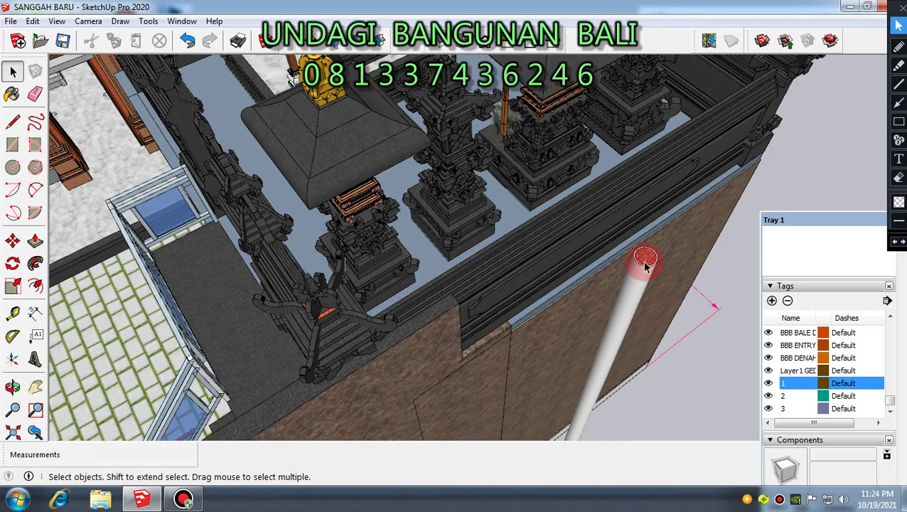
scroll(645, 265, "up", 2)
scroll(645, 265, "up", 3)
middle_click_drag(641, 258, 632, 304)
scroll(637, 291, "down", 4)
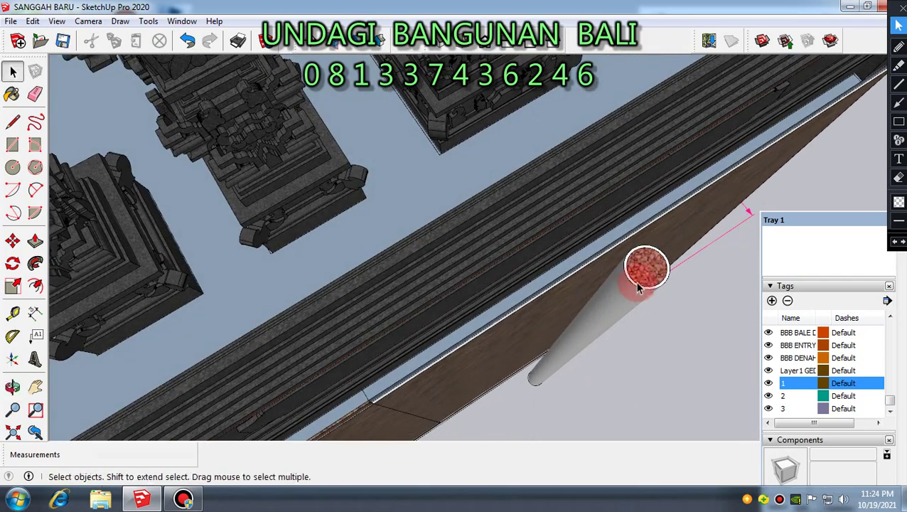
scroll(641, 271, "up", 3)
scroll(643, 274, "down", 3)
middle_click_drag(644, 276, 645, 274)
scroll(645, 276, "down", 3)
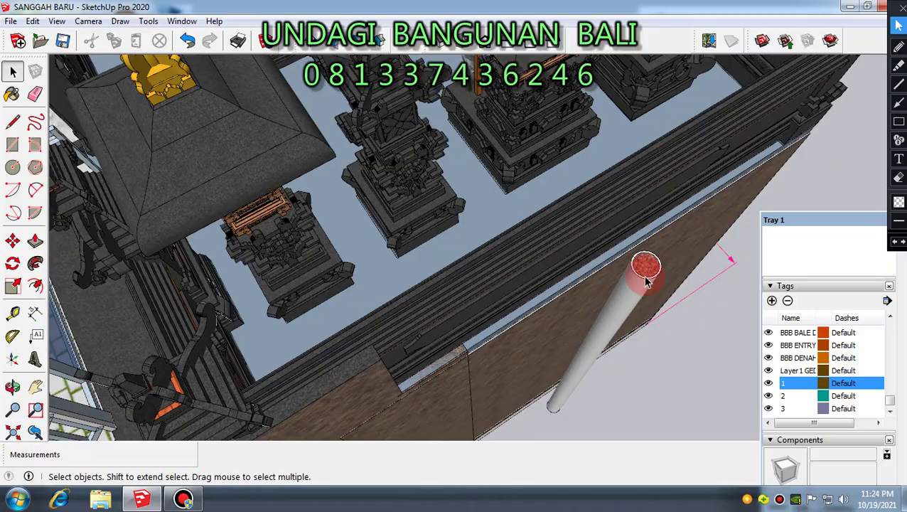
View the second house compound as a whole from the boundary wall side, with the white pipe at the rear.
scroll(645, 278, "down", 5)
mouse_move(643, 279)
middle_mouse_down()
mouse_move(635, 223)
mouse_move(644, 279)
middle_mouse_up()
scroll(643, 299, "down", 3)
middle_click_drag(642, 318, 654, 277)
scroll(633, 313, "down", 2)
scroll(655, 338, "down", 1)
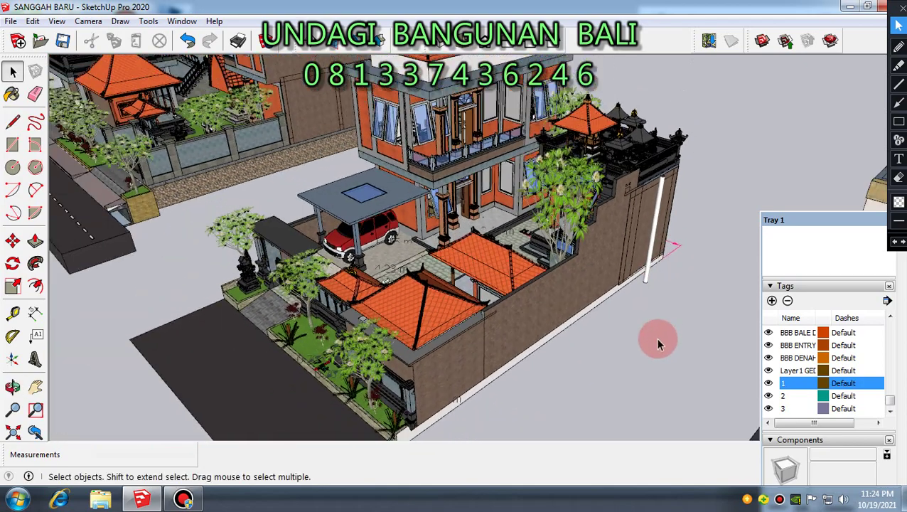
scroll(657, 342, "down", 1)
middle_click_drag(654, 318, 665, 284)
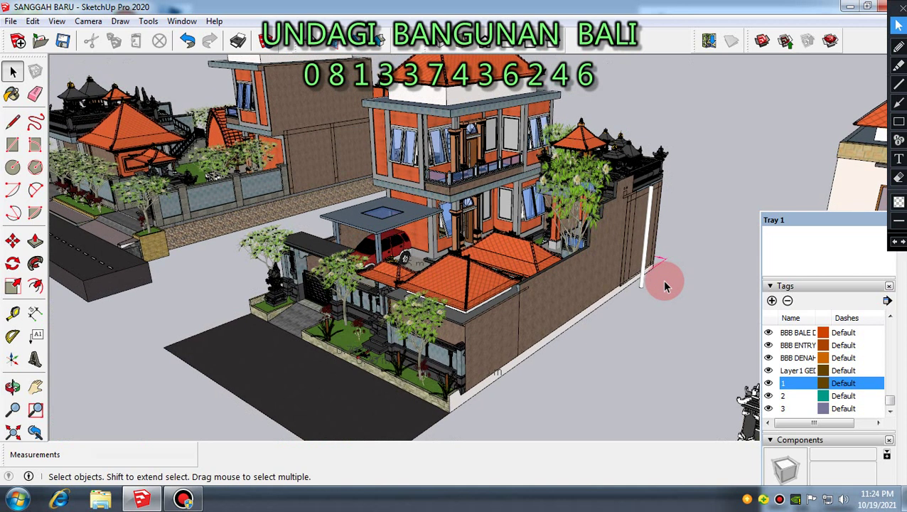
Review the second house compound from progressively farther away, together with the neighbouring first and third house models.
scroll(662, 292, "down", 1)
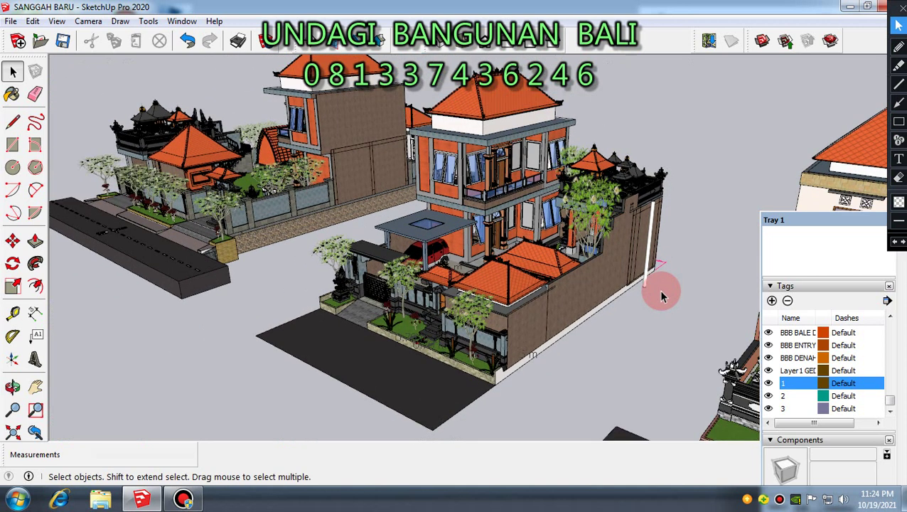
middle_click_drag(627, 311, 644, 291)
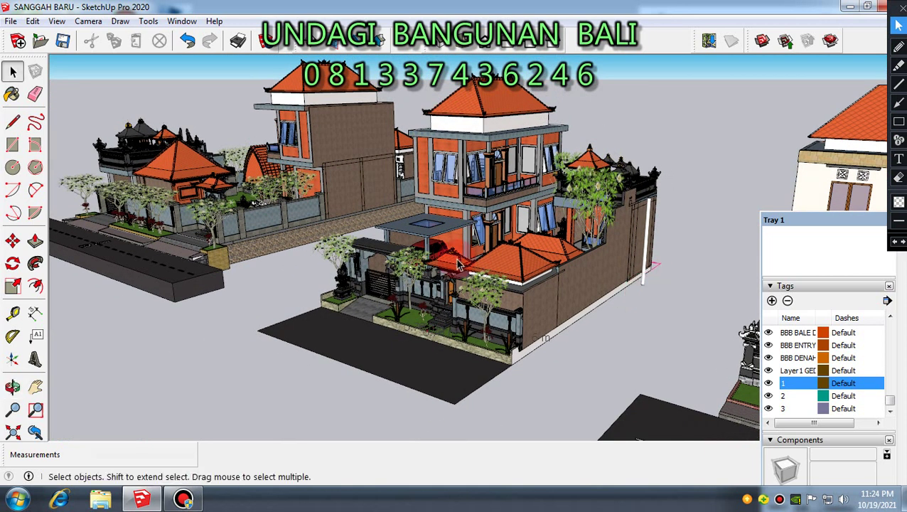
scroll(458, 264, "down", 2)
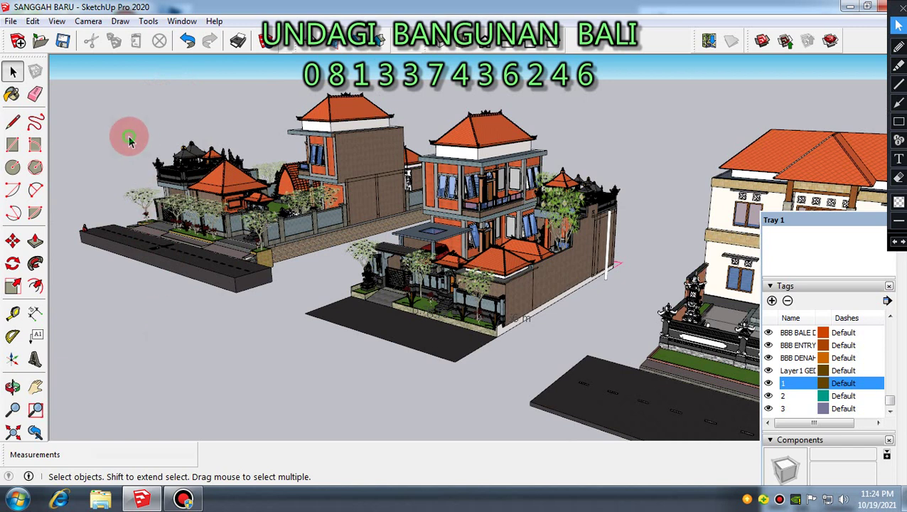
middle_click_drag(204, 361, 256, 359)
middle_click_drag(478, 373, 486, 362)
scroll(531, 356, "down", 2)
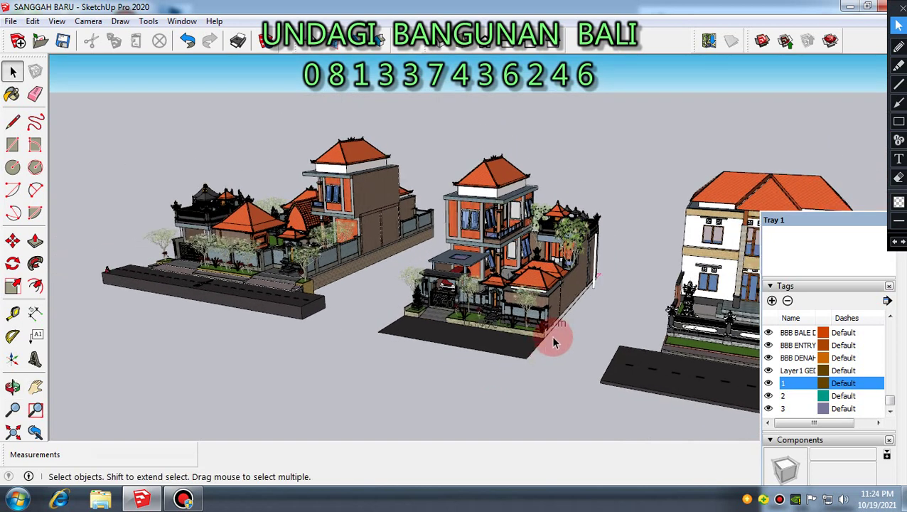
scroll(558, 255, "up", 4)
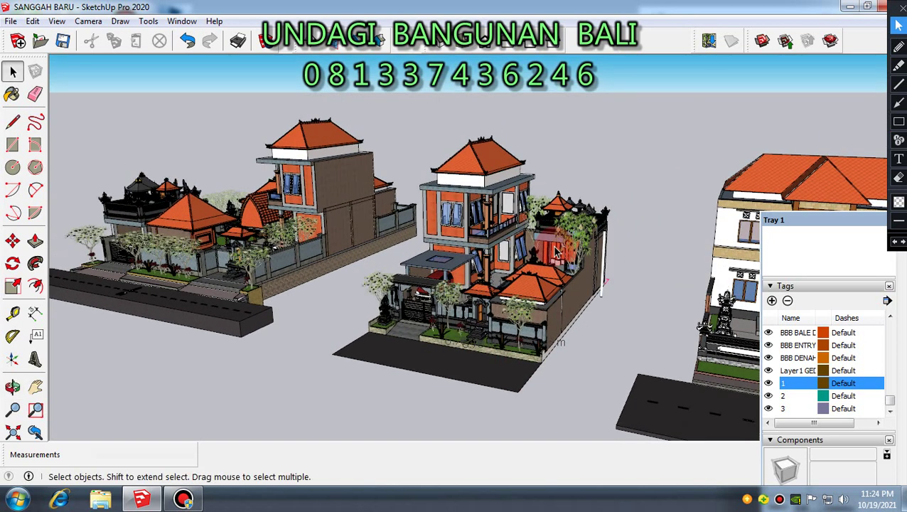
scroll(509, 263, "down", 1)
scroll(509, 263, "down", 1)
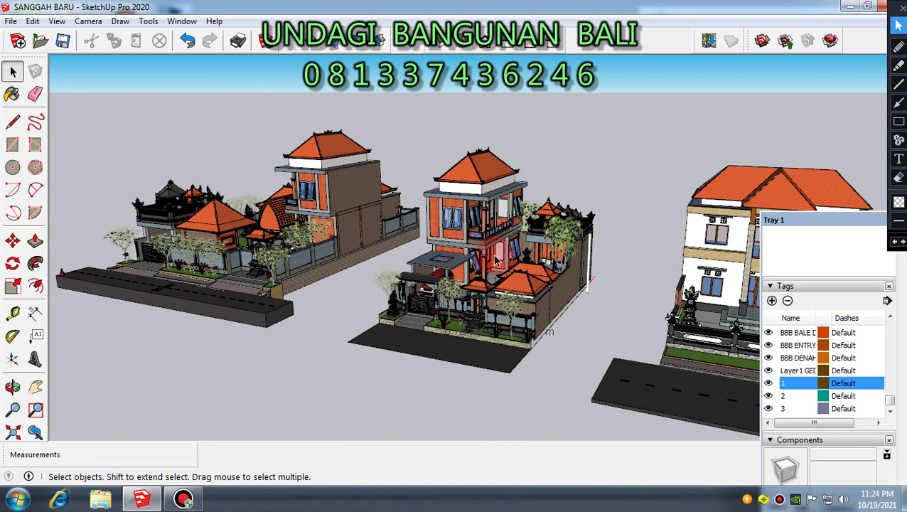
scroll(402, 188, "down", 3)
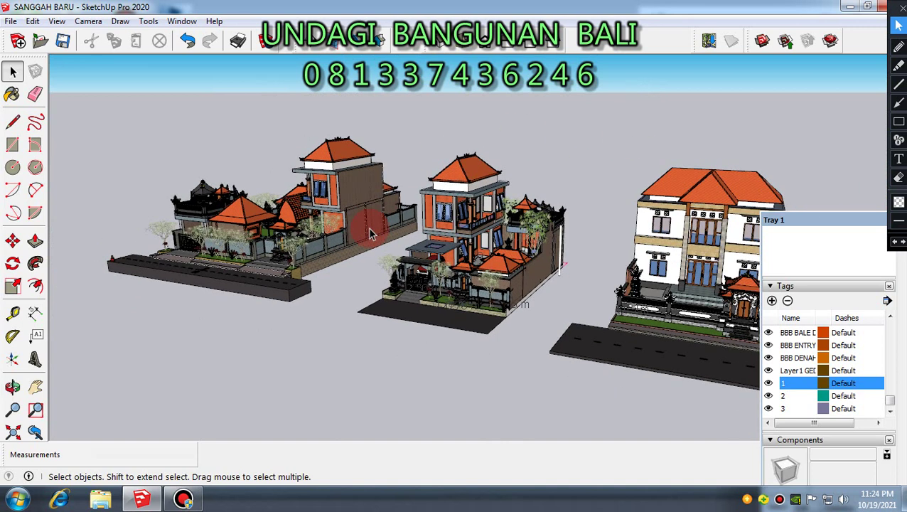
scroll(348, 258, "down", 2)
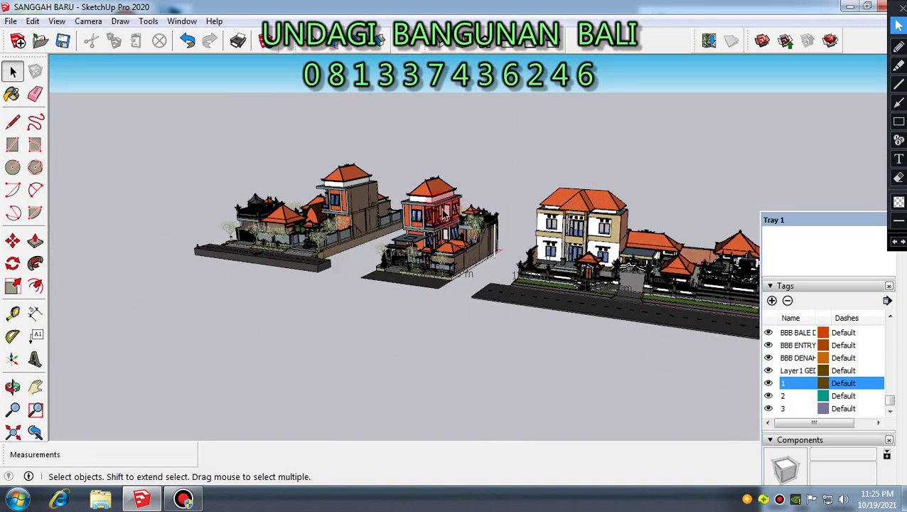
Examine the third house compound from the street, covering its main house, entrance gates, pavilions and corner temple.
scroll(310, 320, "down", 2)
scroll(548, 313, "up", 3)
scroll(526, 309, "up", 4)
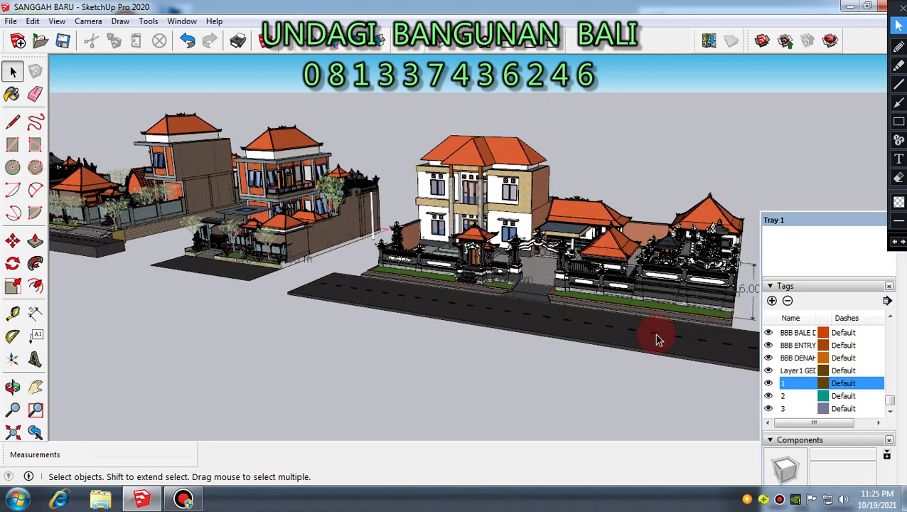
scroll(654, 336, "up", 4)
scroll(432, 189, "down", 2)
scroll(522, 152, "down", 1)
scroll(423, 222, "down", 1)
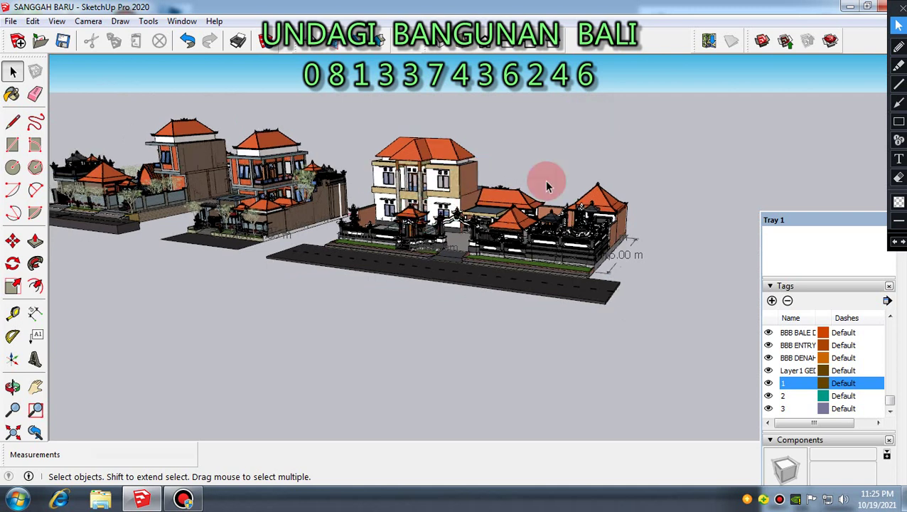
scroll(463, 240, "up", 6)
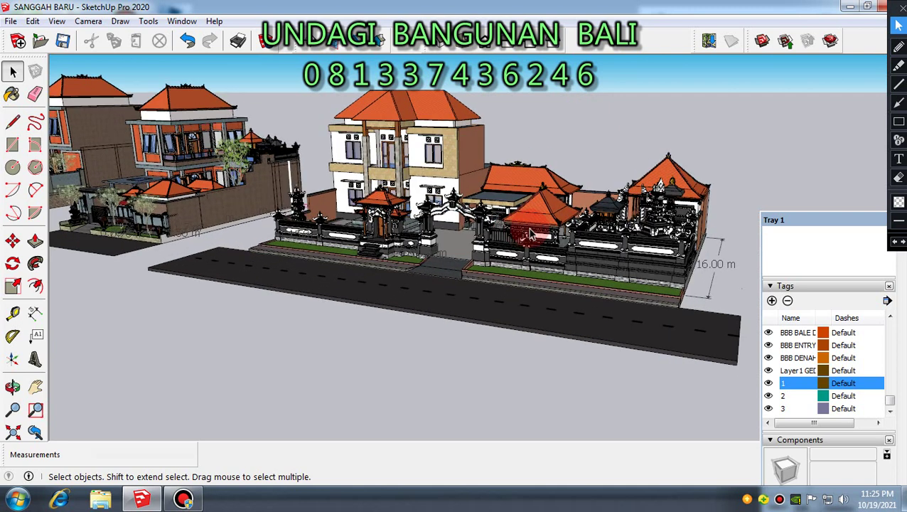
scroll(526, 237, "up", 3)
scroll(458, 254, "down", 5)
scroll(465, 271, "down", 4)
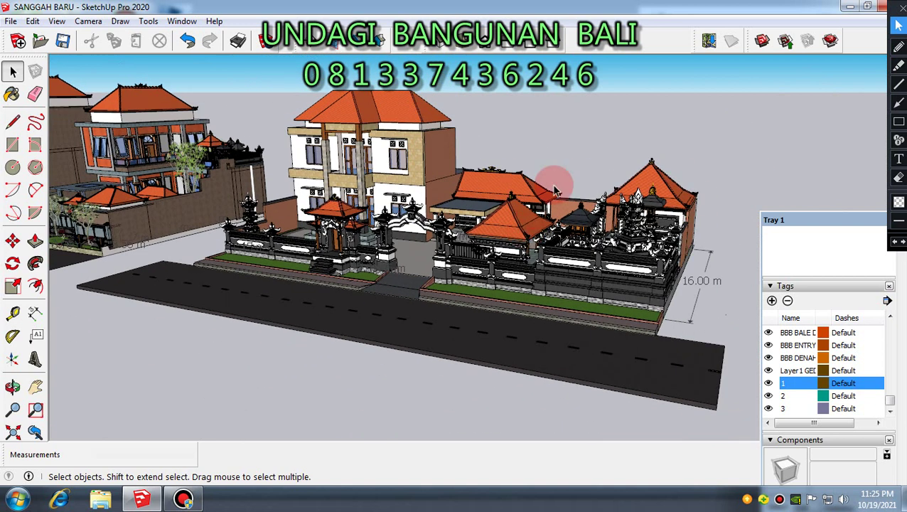
middle_click_drag(609, 150, 631, 236)
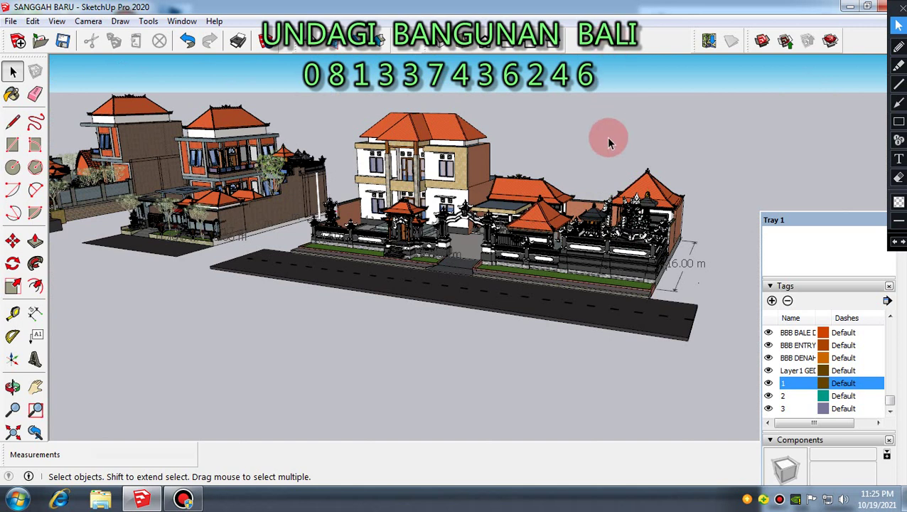
Inspect the third compound's corner temple, including its shrines, front wall and relation to the neighbouring pavilions.
scroll(502, 242, "up", 5)
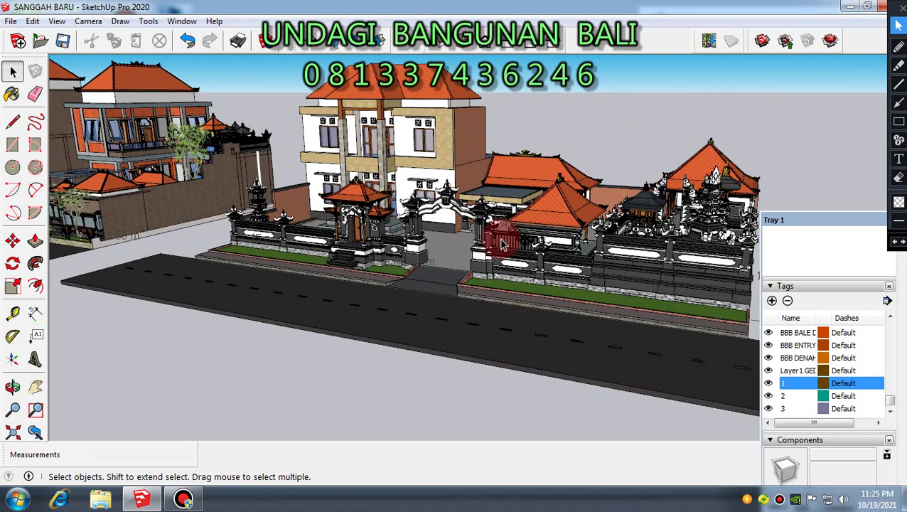
middle_click_drag(501, 242, 480, 217)
scroll(476, 222, "down", 5)
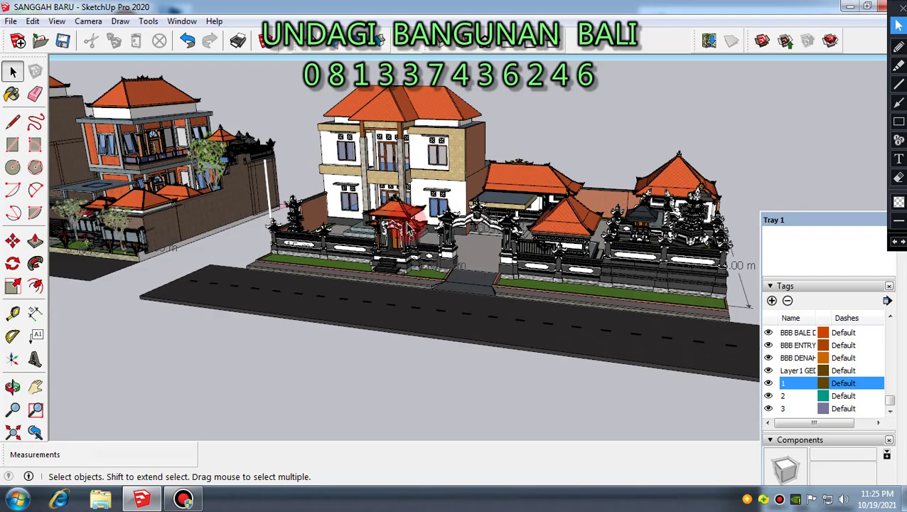
scroll(576, 249, "up", 8)
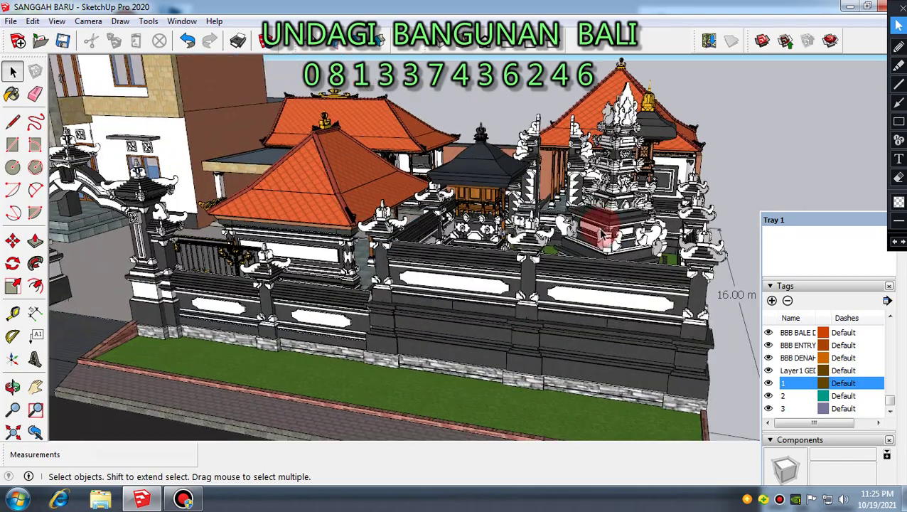
scroll(597, 231, "up", 2)
scroll(554, 263, "down", 7)
scroll(565, 281, "down", 5)
middle_click_drag(557, 270, 566, 160)
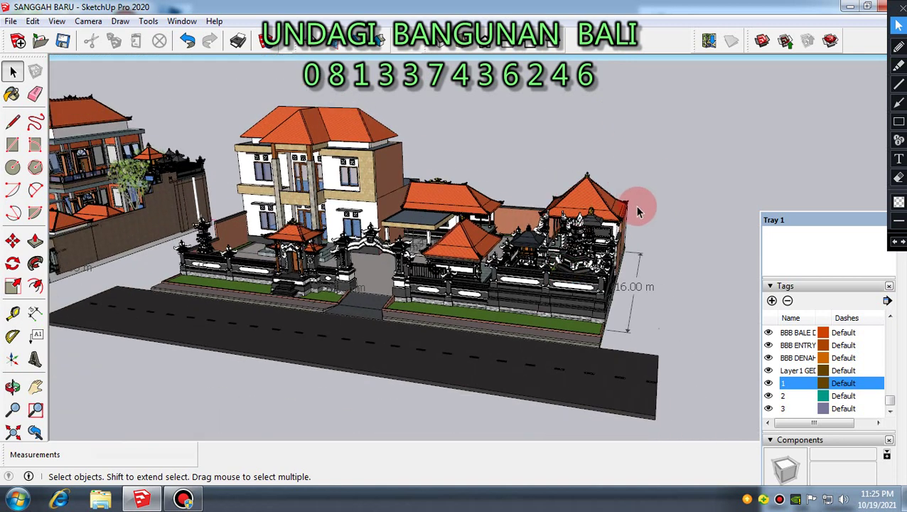
Examine the height and tiers of the corner temple's street-side wall against the lower front fence beside it.
scroll(517, 285, "up", 3)
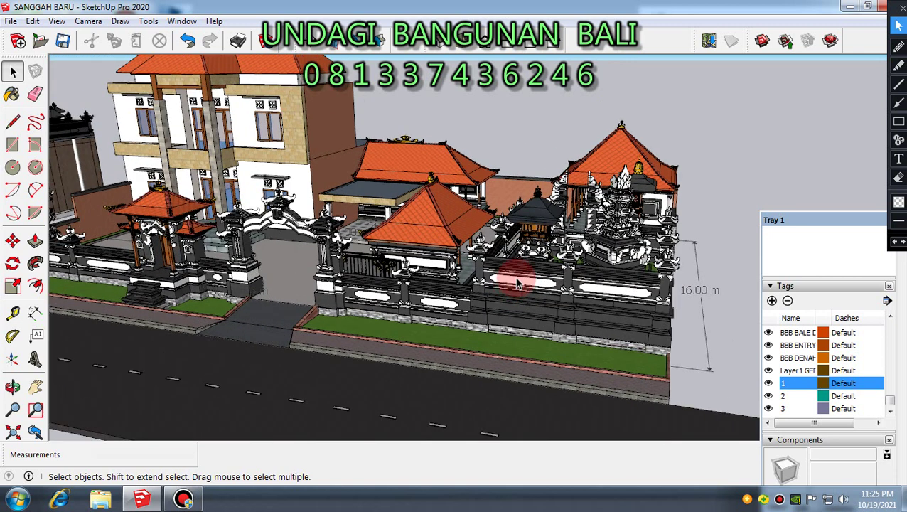
scroll(534, 243, "down", 2)
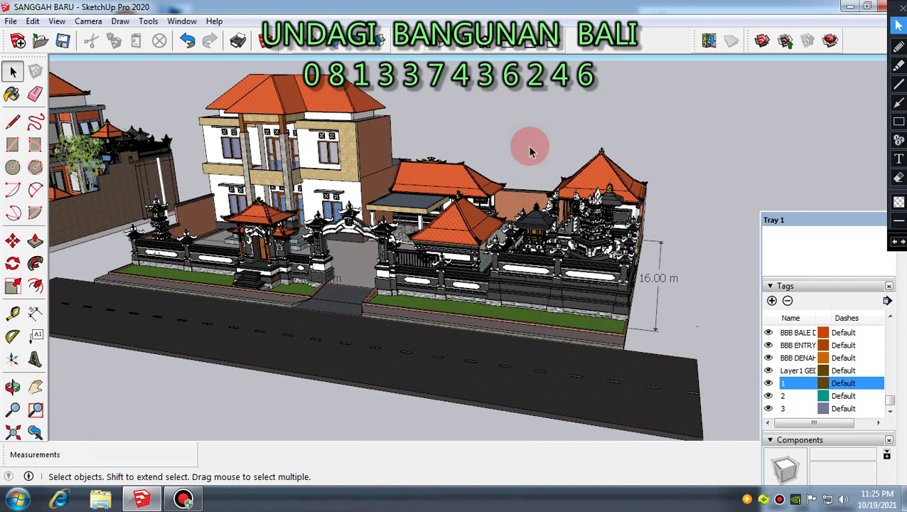
scroll(522, 275, "up", 2)
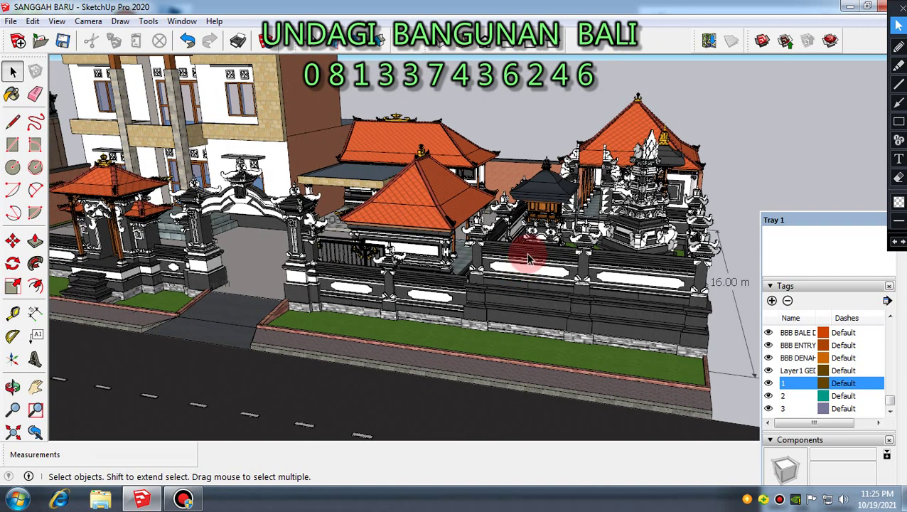
scroll(525, 245, "down", 3)
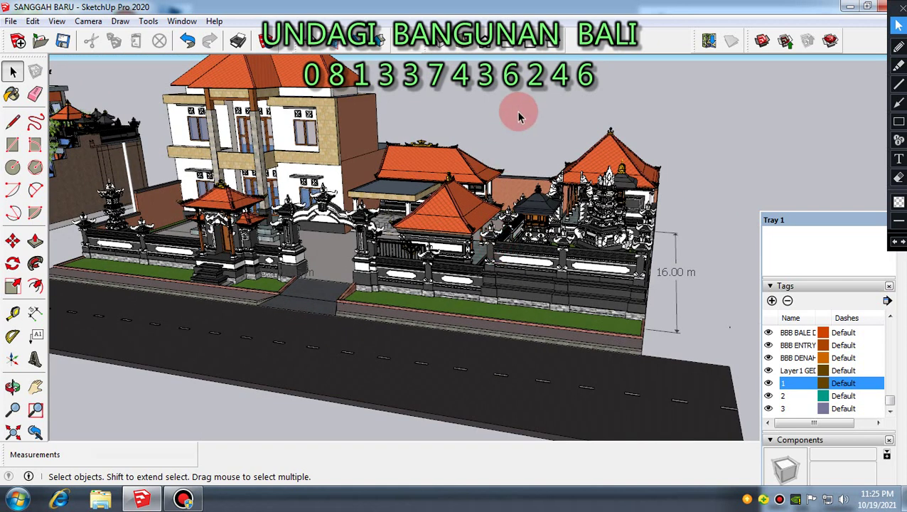
scroll(556, 283, "up", 4)
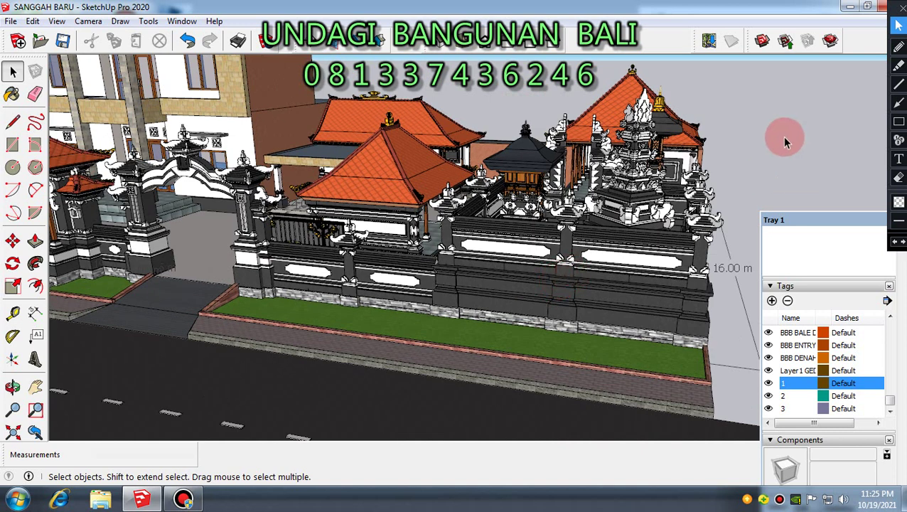
scroll(607, 277, "up", 4)
scroll(486, 253, "down", 3)
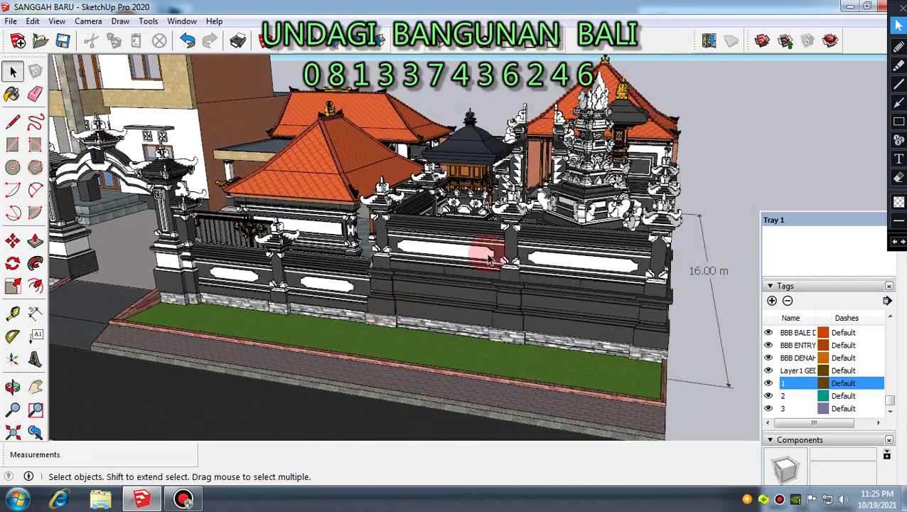
scroll(622, 265, "up", 2)
scroll(562, 207, "down", 2)
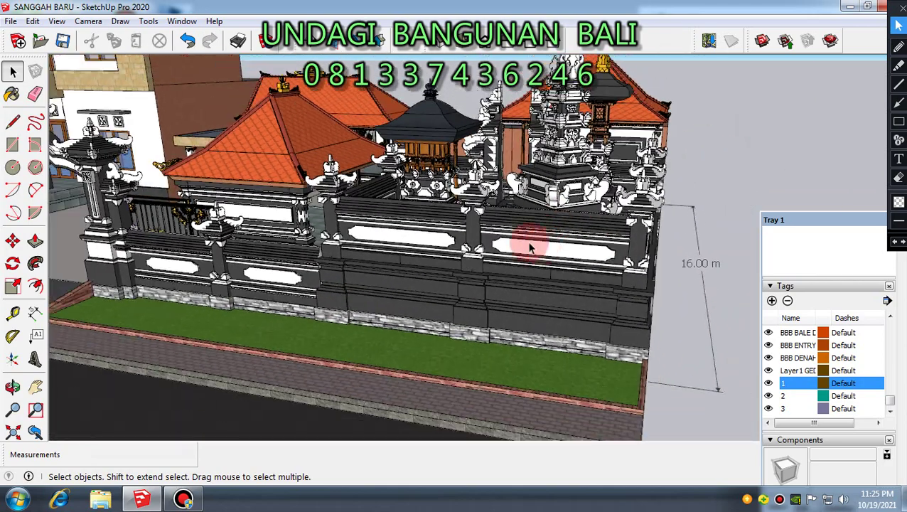
scroll(506, 227, "down", 2)
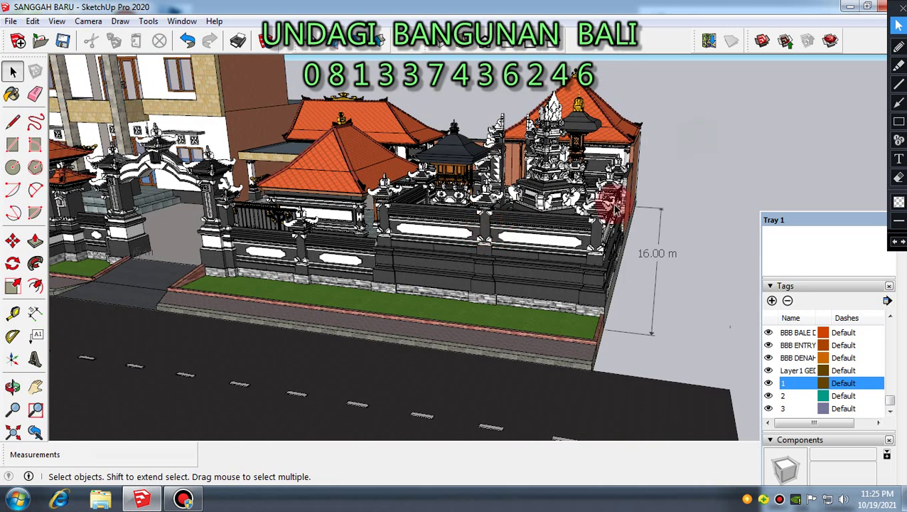
scroll(577, 257, "down", 3)
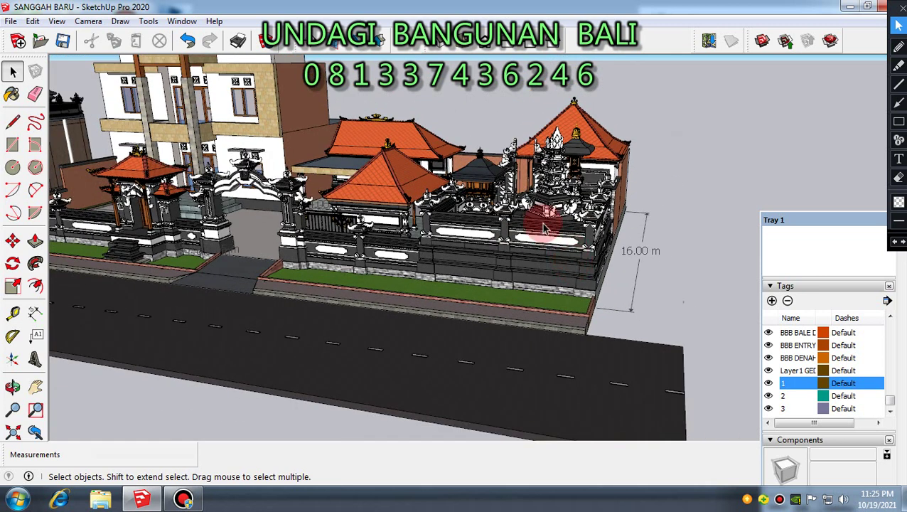
Explode the third house compound's group into its separate parts and clear the selection.
left_click(542, 228)
right_click(529, 240)
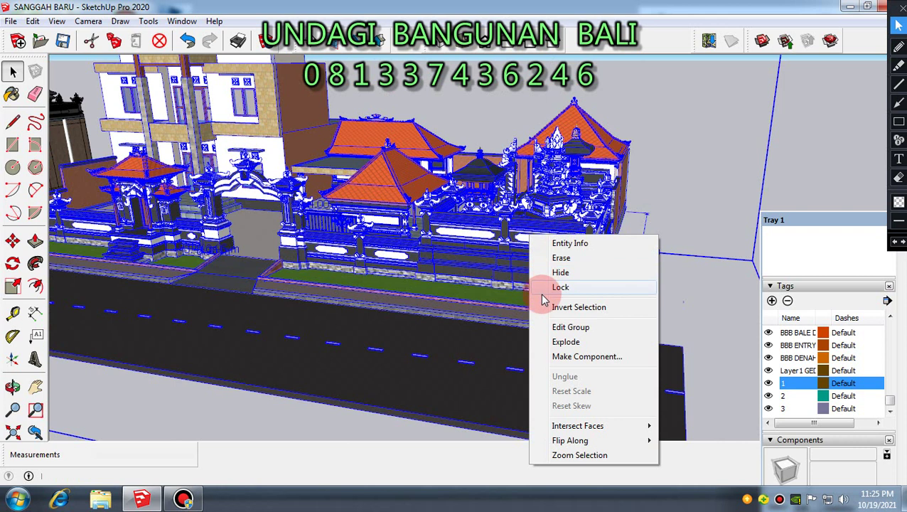
left_click(565, 342)
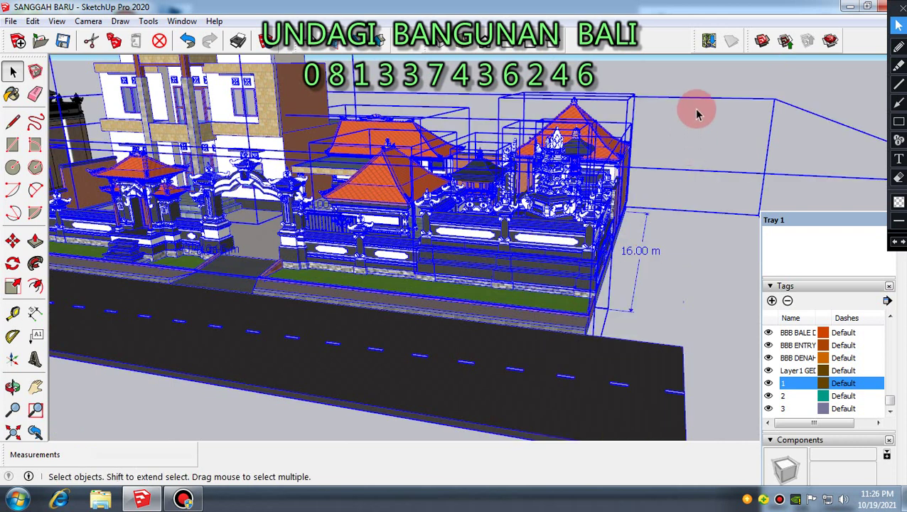
left_click(702, 79)
Move the corner temple's upper perimeter wall about 11.79 m sideways, out of the third compound, and deselect it.
left_click(546, 229)
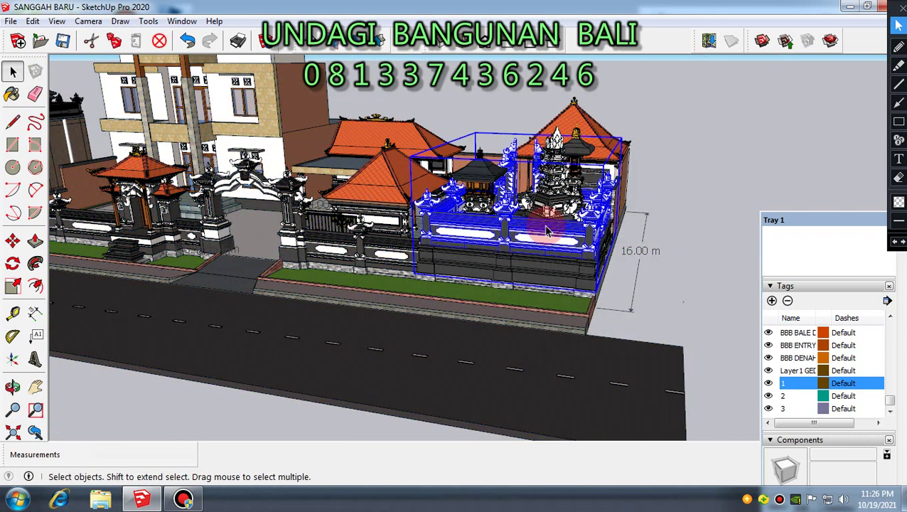
left_click(12, 242)
left_click(415, 243)
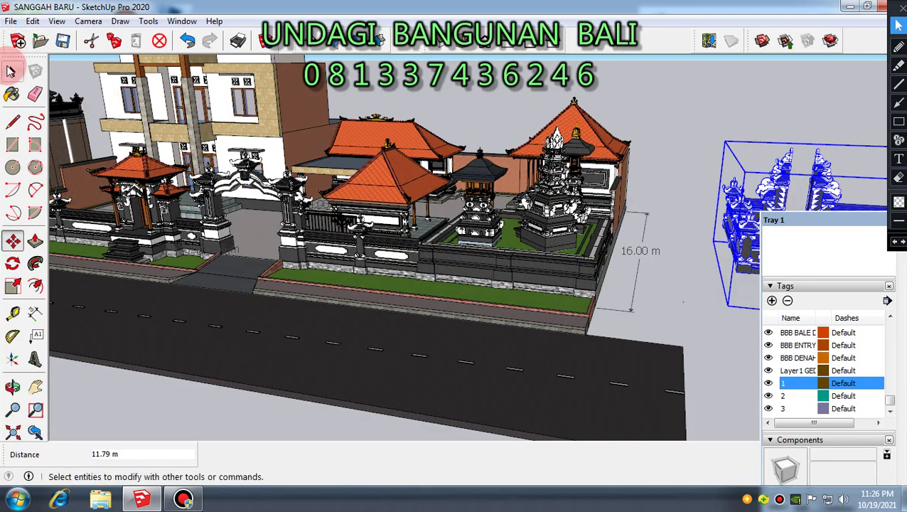
left_click(10, 70)
left_click(704, 84)
Move the corner temple's lower enclosure wall and lawn about 10.65 m sideways, off the plot, and deselect it.
scroll(492, 250, "up", 5)
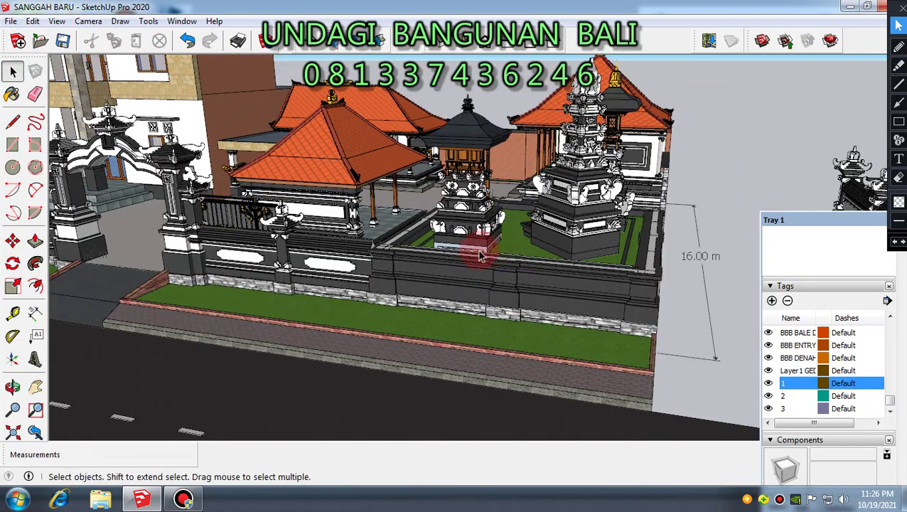
middle_click_drag(464, 252, 392, 188)
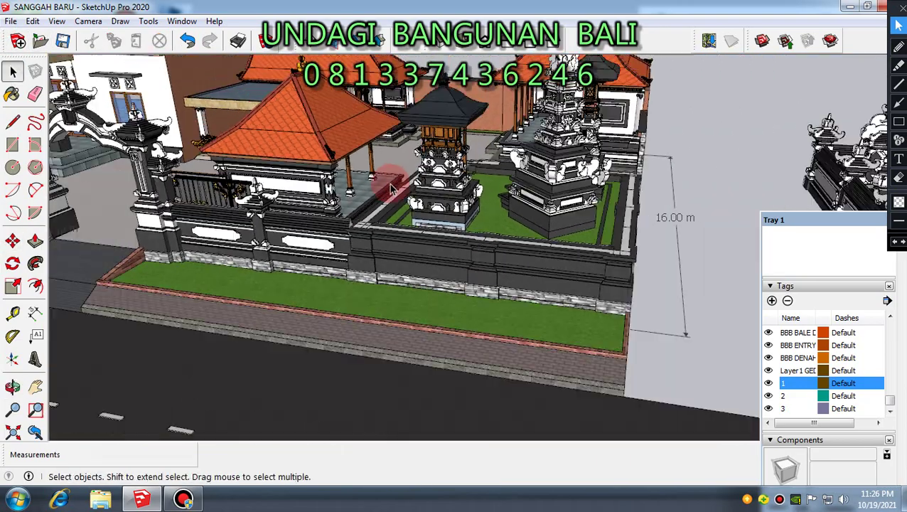
left_click(389, 244)
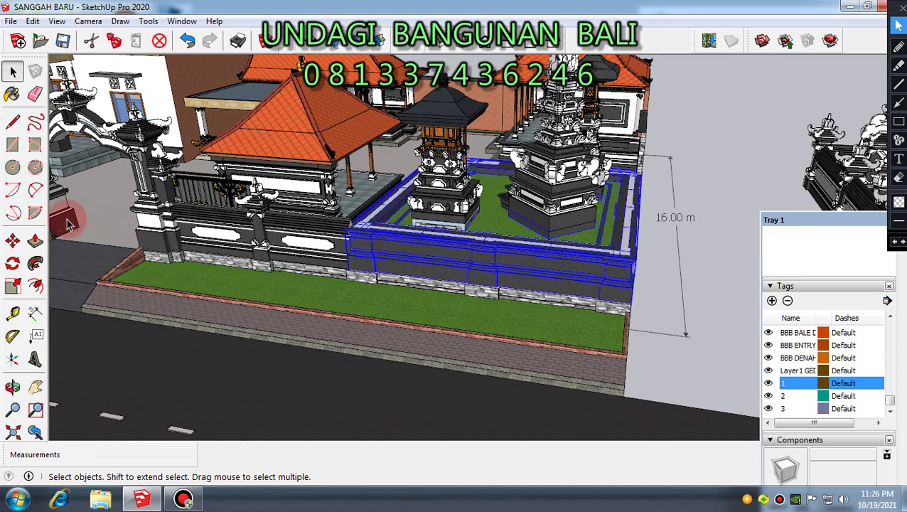
left_click(17, 240)
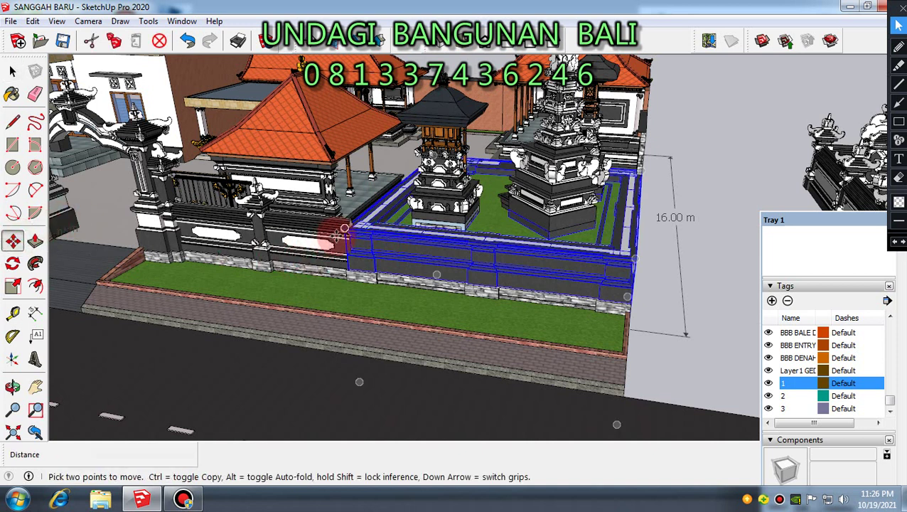
left_click(341, 235)
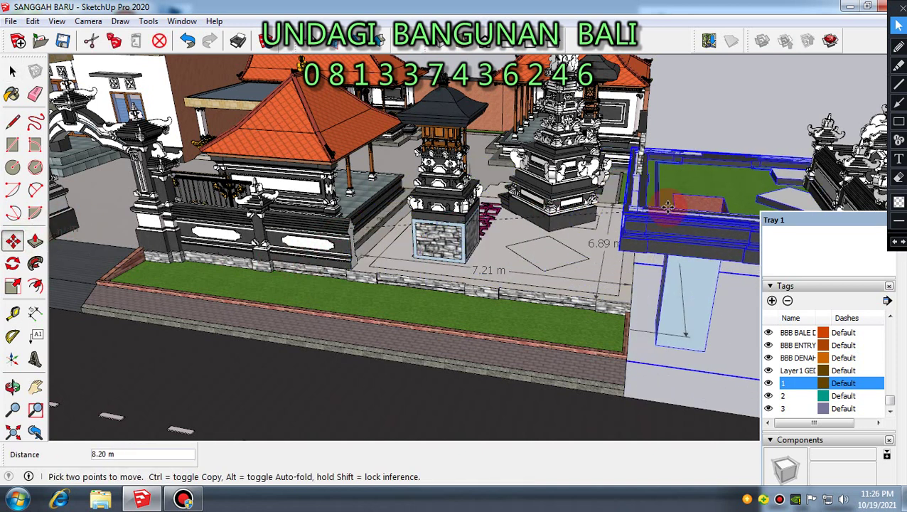
left_click(737, 202)
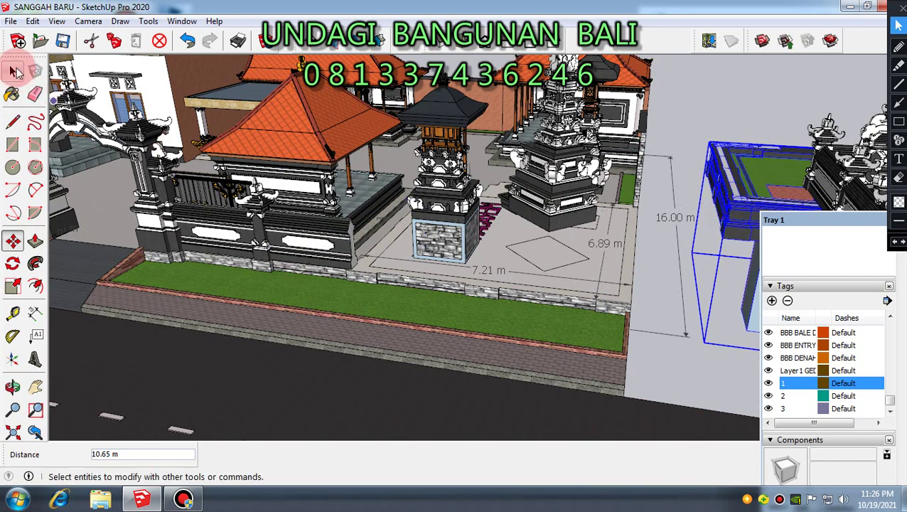
left_click(12, 71)
left_click(732, 99)
Examine the small shrine's exposed stone footing and the temple plot's ground layout from several sides.
scroll(485, 156, "up", 1)
scroll(442, 219, "up", 1)
scroll(423, 342, "up", 2)
middle_click_drag(423, 343, 431, 291)
scroll(431, 291, "down", 2)
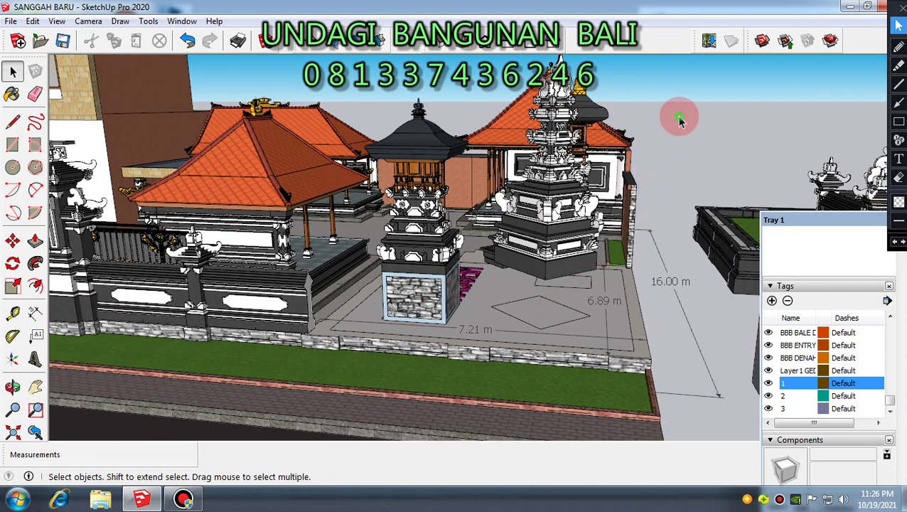
scroll(367, 344, "up", 1)
scroll(367, 344, "up", 3)
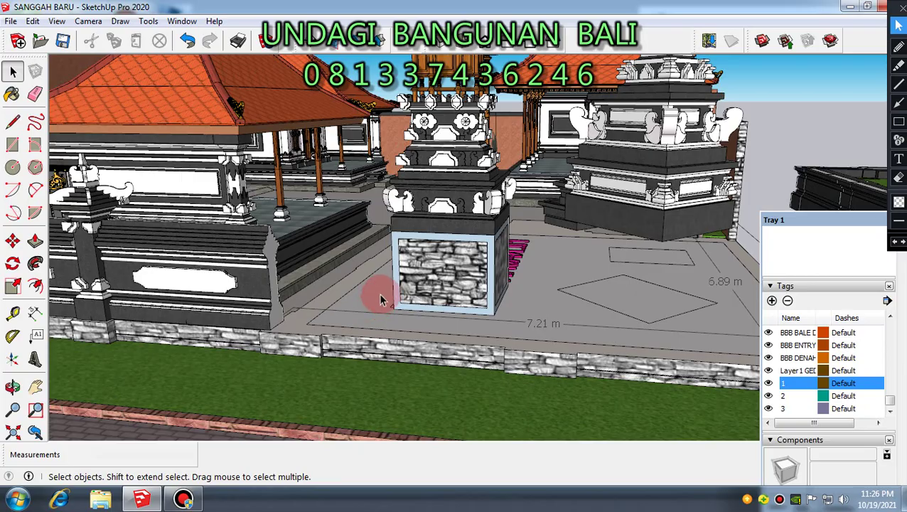
middle_click_drag(382, 297, 584, 306)
scroll(624, 284, "up", 5)
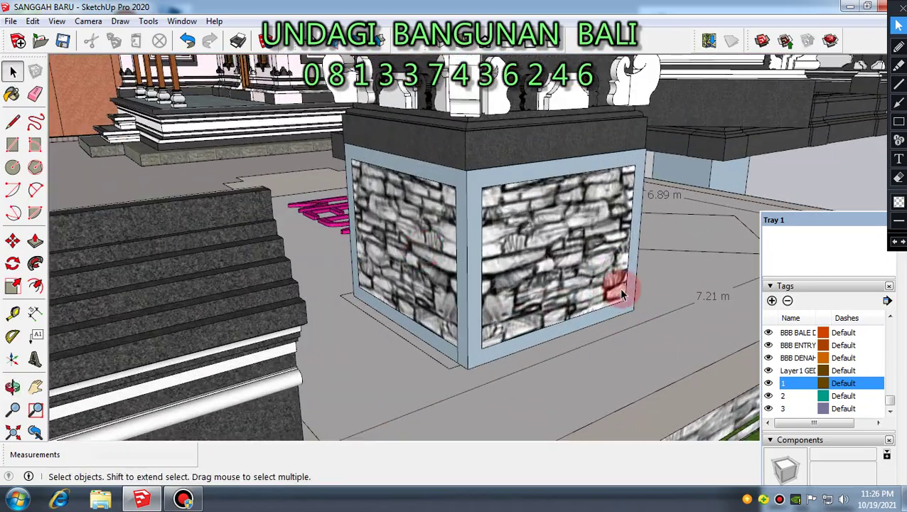
scroll(422, 246, "down", 3)
middle_click_drag(537, 263, 366, 305)
scroll(377, 344, "down", 3)
scroll(376, 308, "up", 1)
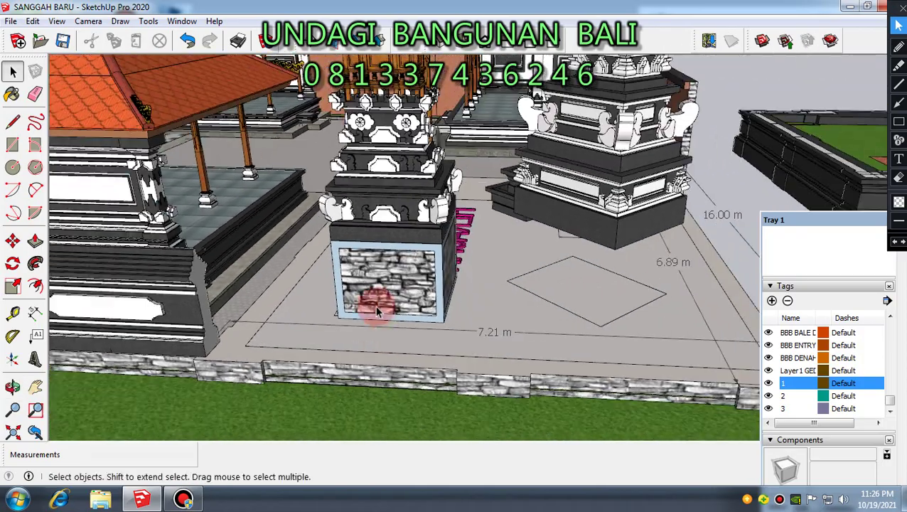
scroll(369, 285, "up", 2)
middle_click_drag(368, 270, 400, 284)
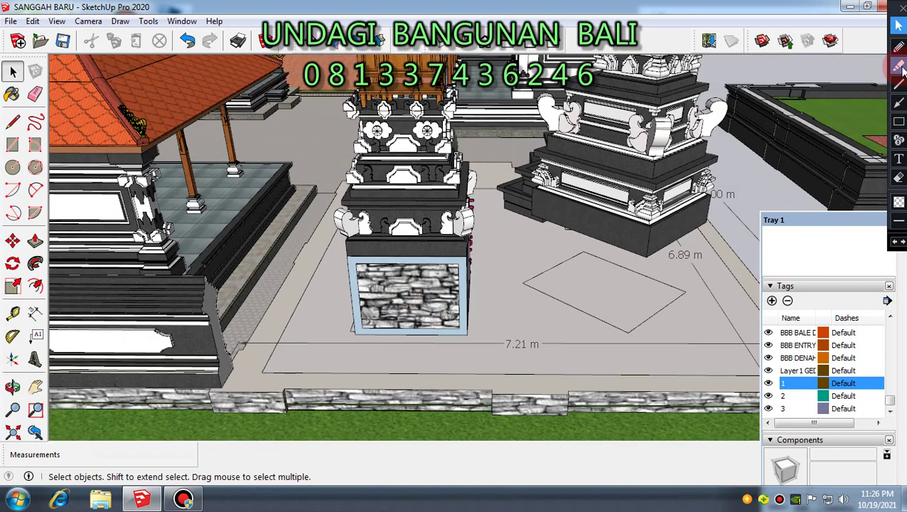
left_click(898, 124)
left_click_drag(709, 160, 274, 377)
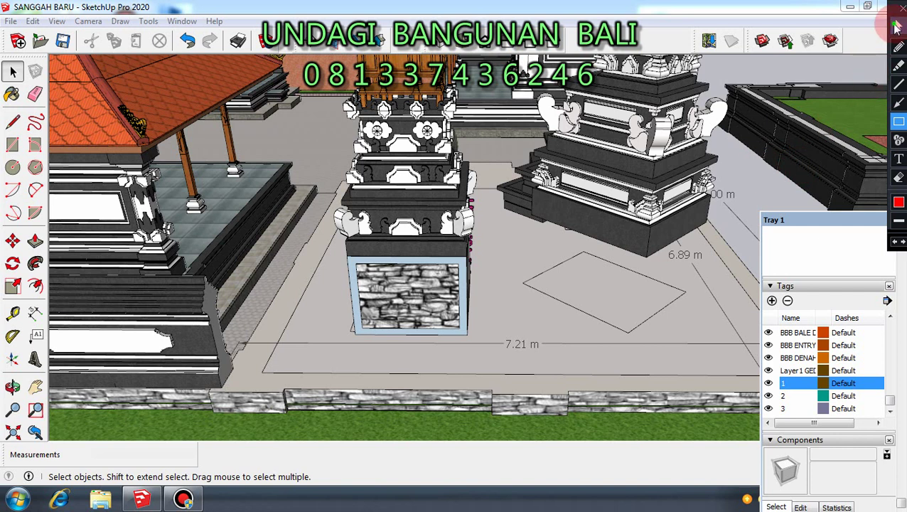
left_click(897, 27)
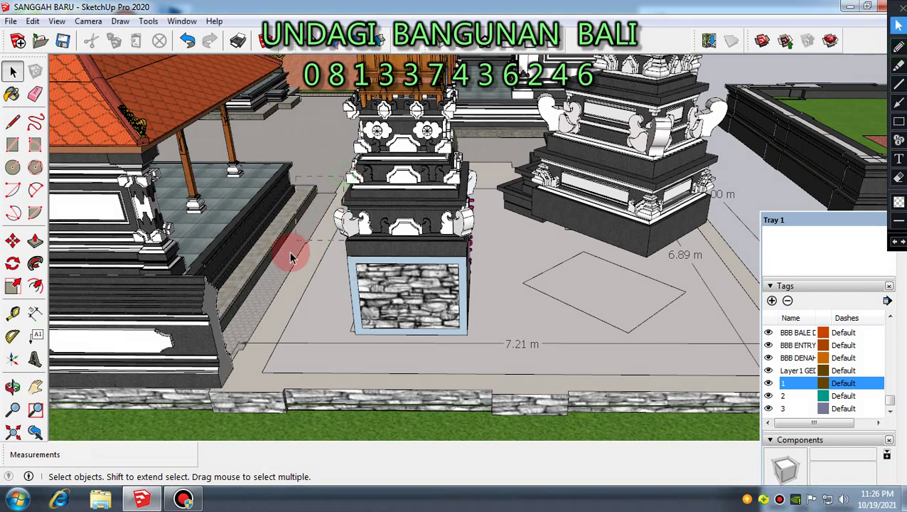
Select the temple's ground base, trace its pavilion-side and street-side edges in red, and erase the markings.
left_click(509, 135)
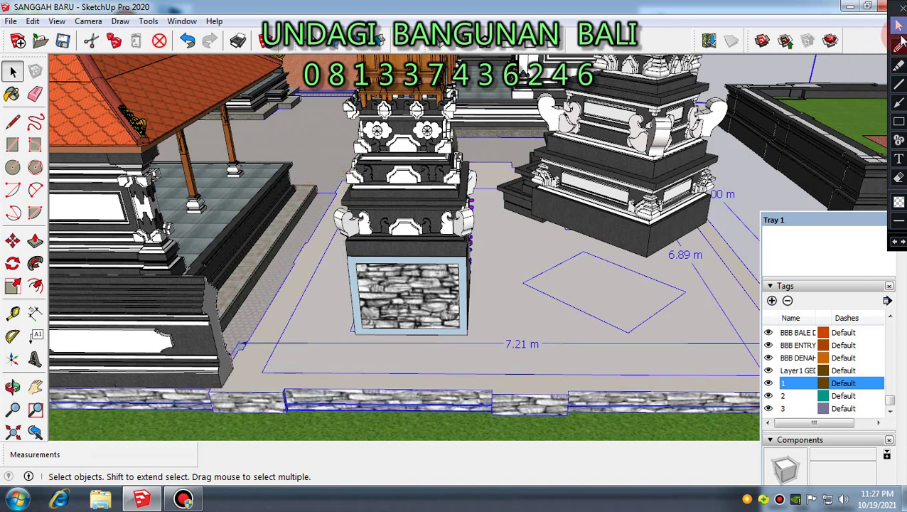
mouse_move(341, 184)
left_mouse_down()
mouse_move(246, 333)
mouse_move(227, 387)
mouse_move(478, 398)
mouse_move(699, 392)
left_mouse_up()
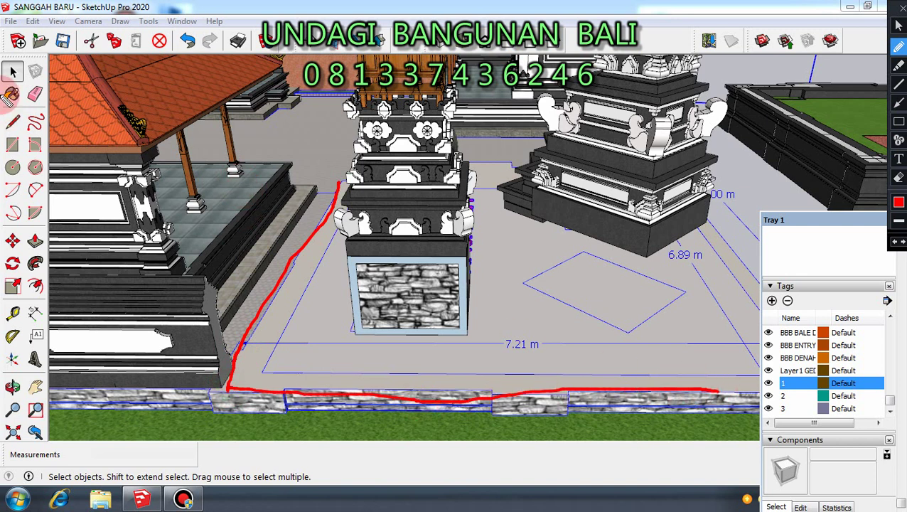
left_click(896, 27)
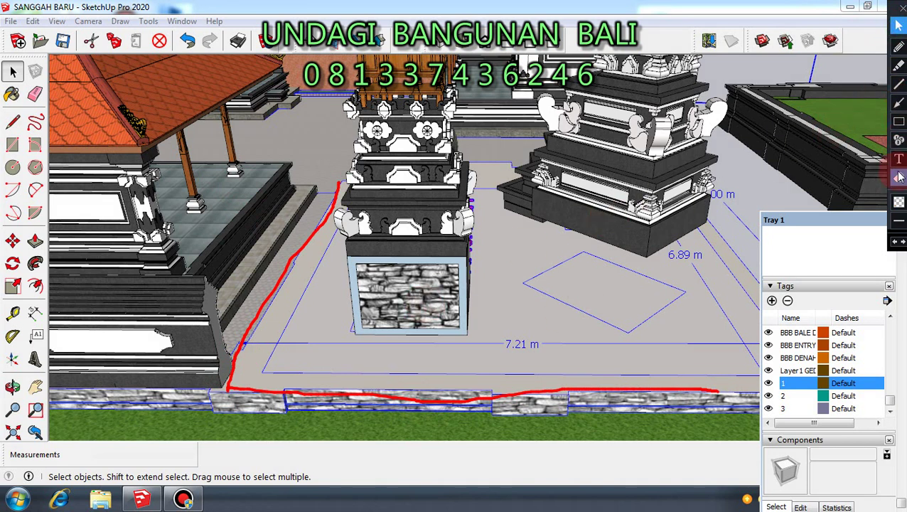
mouse_move(495, 132)
left_mouse_down()
mouse_move(303, 168)
mouse_move(188, 435)
mouse_move(685, 356)
mouse_move(486, 439)
left_mouse_up()
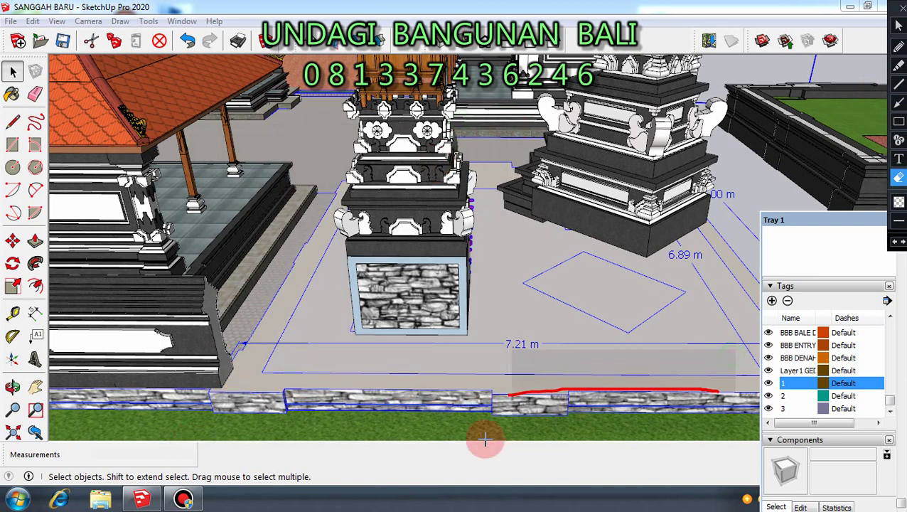
left_click(897, 26)
Inspect the small shrine's stone footing up close, checking its frame, corner and stone infill on both faces.
middle_click_drag(440, 309, 324, 308)
scroll(375, 290, "up", 4)
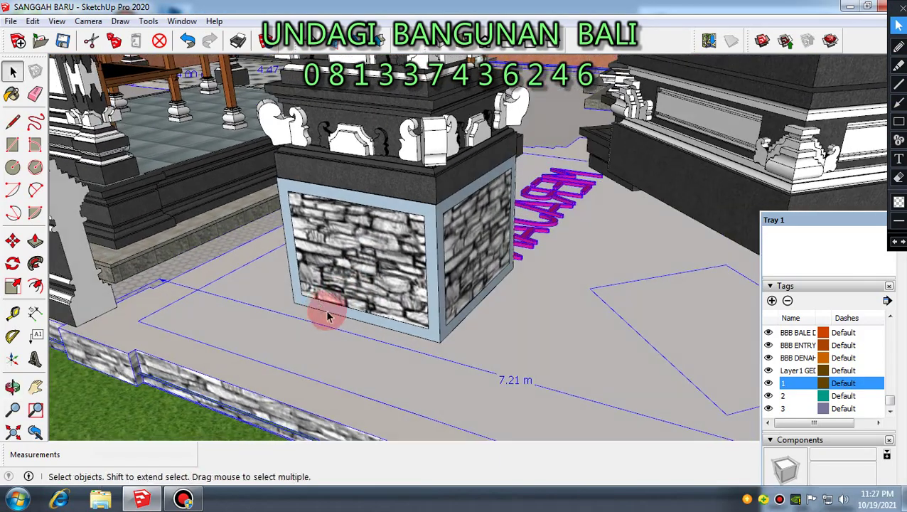
scroll(405, 323, "up", 3)
mouse_move(405, 323)
middle_mouse_down()
mouse_move(437, 349)
mouse_move(408, 343)
mouse_move(415, 334)
middle_mouse_up()
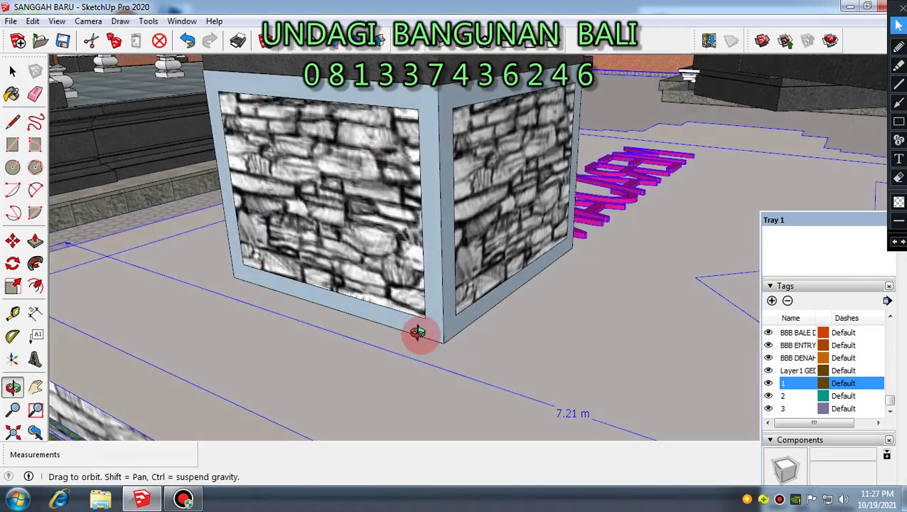
scroll(420, 354, "up", 4)
middle_click_drag(546, 326, 474, 387)
scroll(534, 357, "up", 3)
scroll(425, 356, "down", 3)
scroll(415, 339, "up", 3)
scroll(416, 339, "up", 2)
scroll(432, 358, "up", 2)
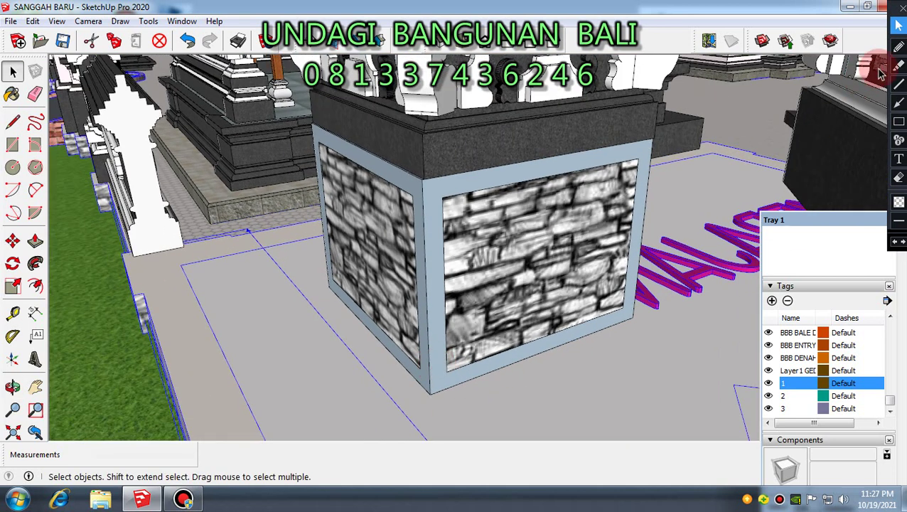
Mark the footing's bottom beams and near corner column with red lines, and its far column and top beam with red arrows.
left_click(899, 47)
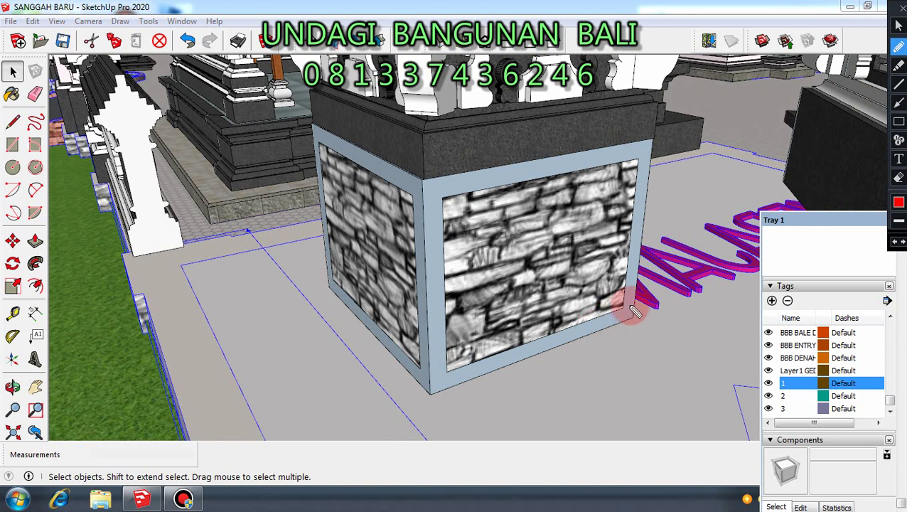
mouse_move(620, 318)
left_mouse_down()
mouse_move(501, 339)
mouse_move(430, 373)
mouse_move(324, 277)
mouse_move(360, 304)
left_mouse_up()
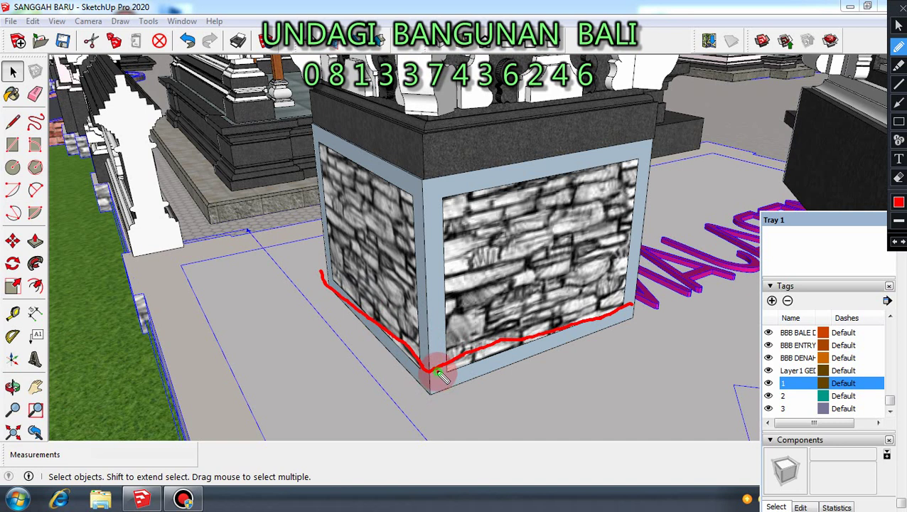
left_click_drag(440, 334, 443, 223)
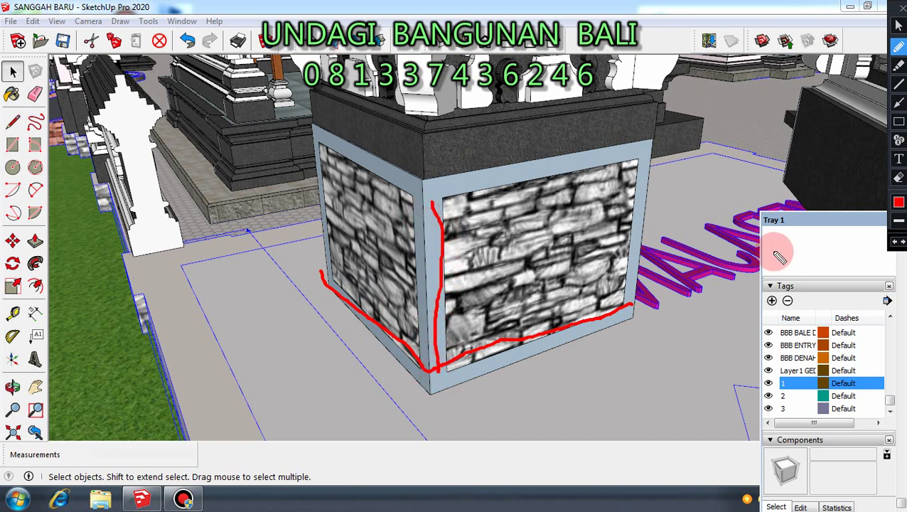
left_click(898, 103)
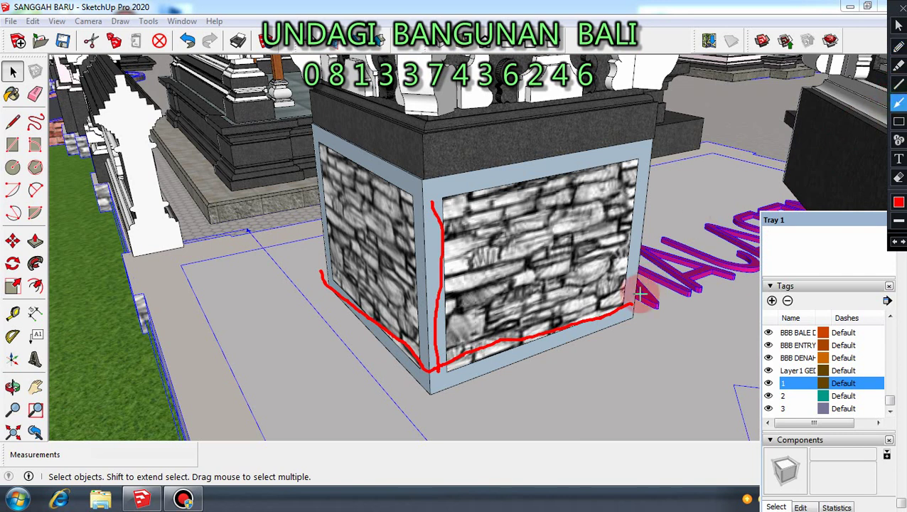
left_click_drag(632, 311, 642, 170)
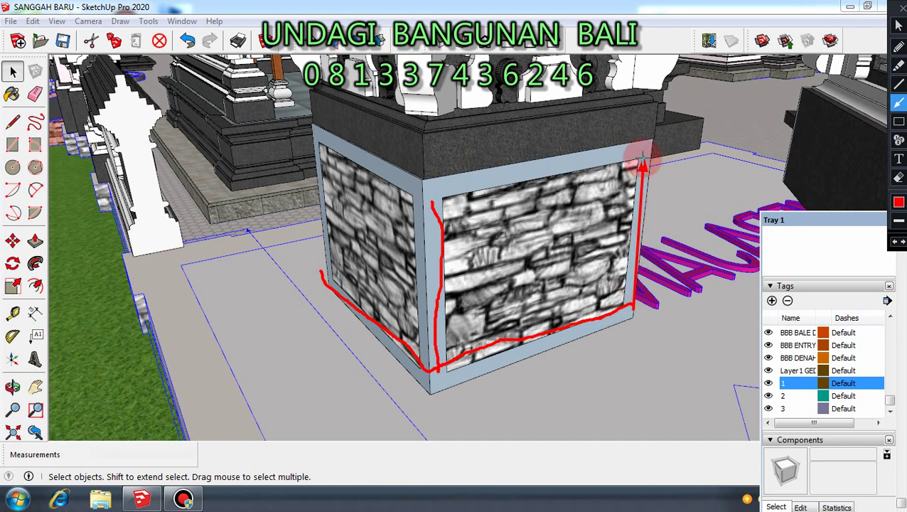
left_click_drag(642, 151, 422, 188)
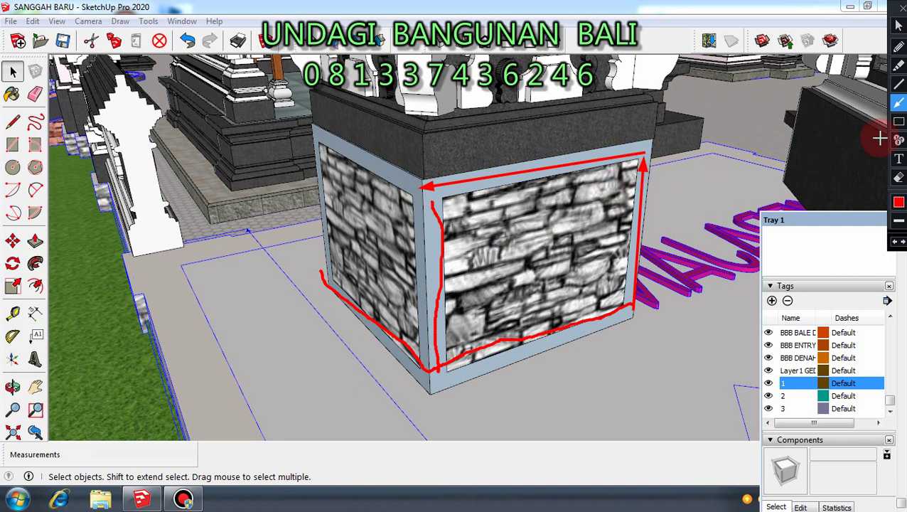
Outline the stone infill's upper far corner with a red rectangle, undo the last markings and leave markup mode.
left_click(898, 123)
mouse_move(642, 166)
left_mouse_down()
mouse_move(492, 210)
mouse_move(480, 316)
mouse_move(522, 267)
mouse_move(588, 232)
left_mouse_up()
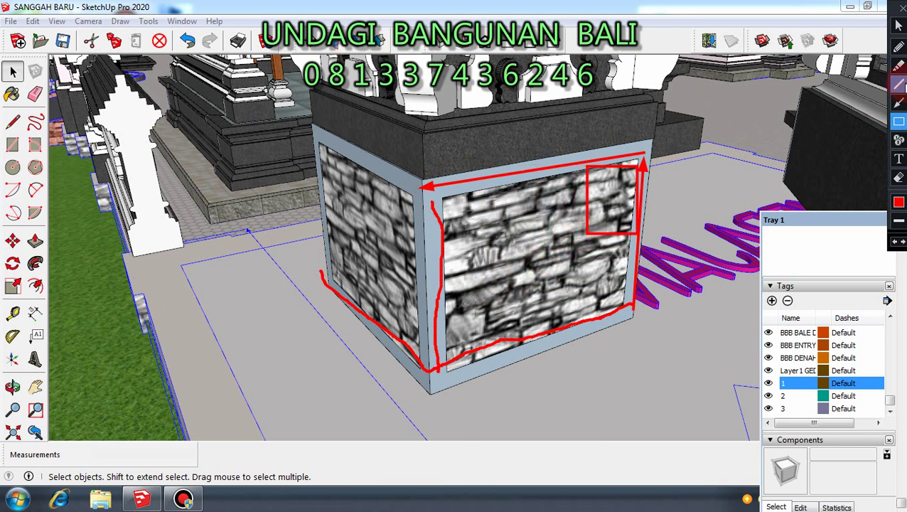
key("ctrl+z")
key("ctrl+z")
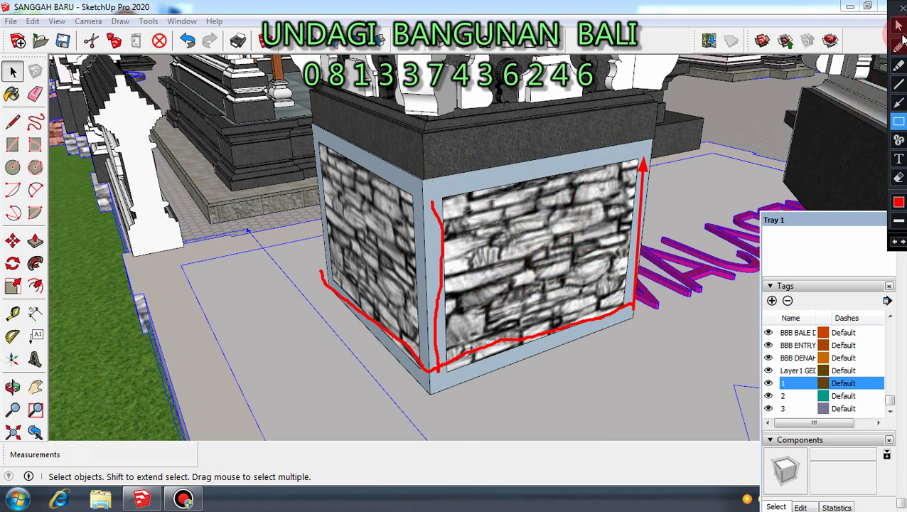
left_click(897, 27)
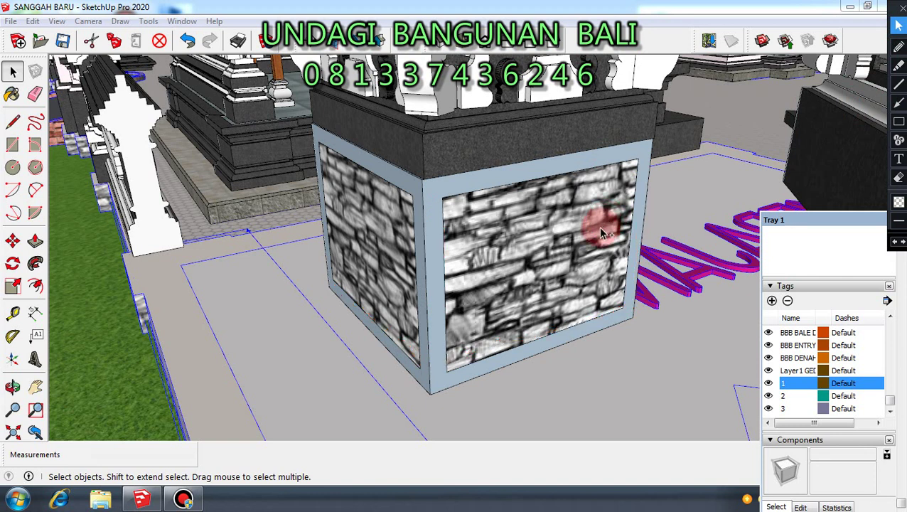
Select the small shrine's framed stone footing and view it together with the shrine base above it.
left_click(540, 282)
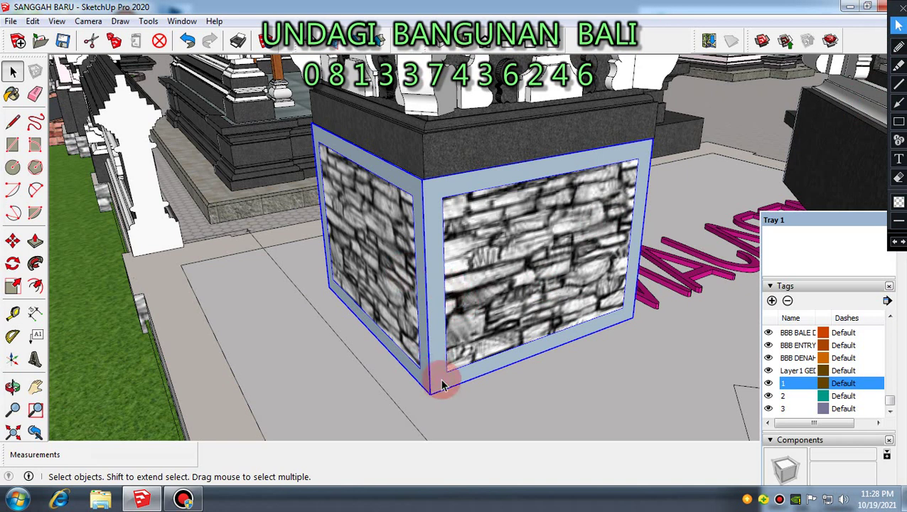
middle_click_drag(442, 384, 458, 298)
scroll(519, 366, "down", 5)
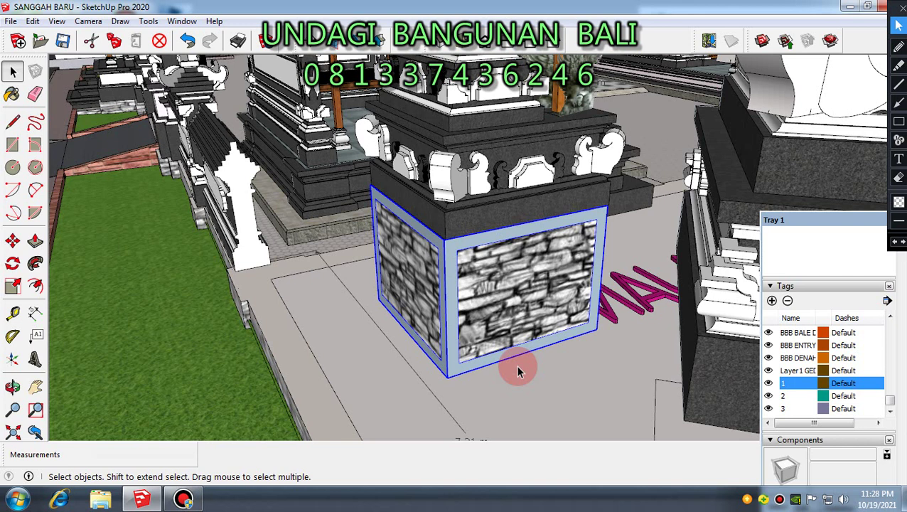
Move the small shrine about 3.16 m along the green axis, off its stone footing.
left_click(232, 373)
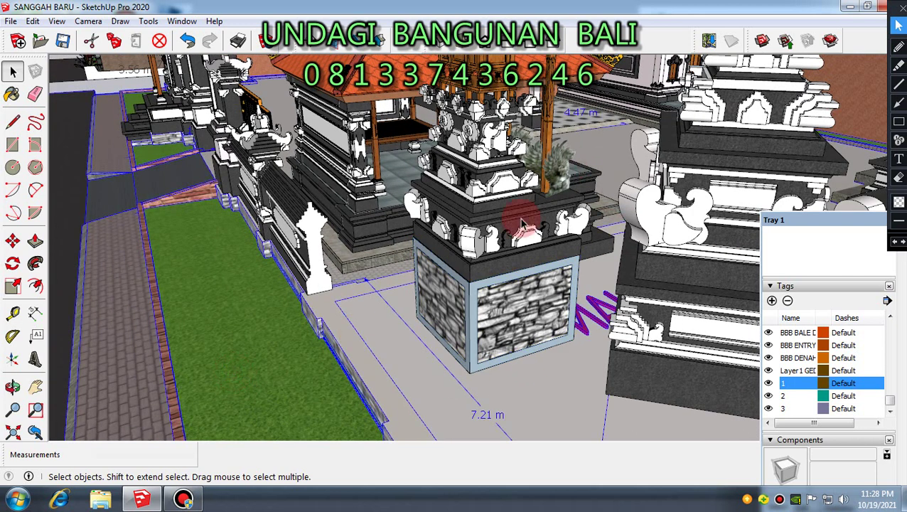
left_click(478, 242)
left_click(12, 241)
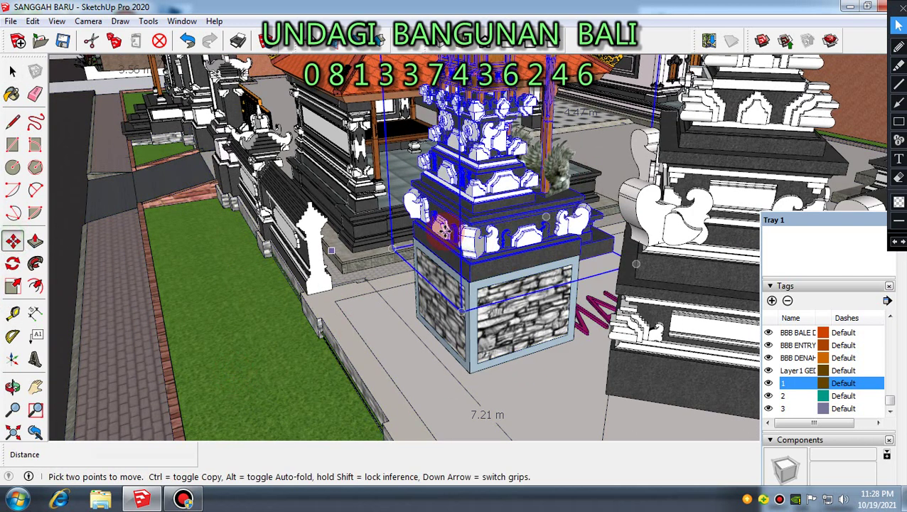
left_click(474, 272)
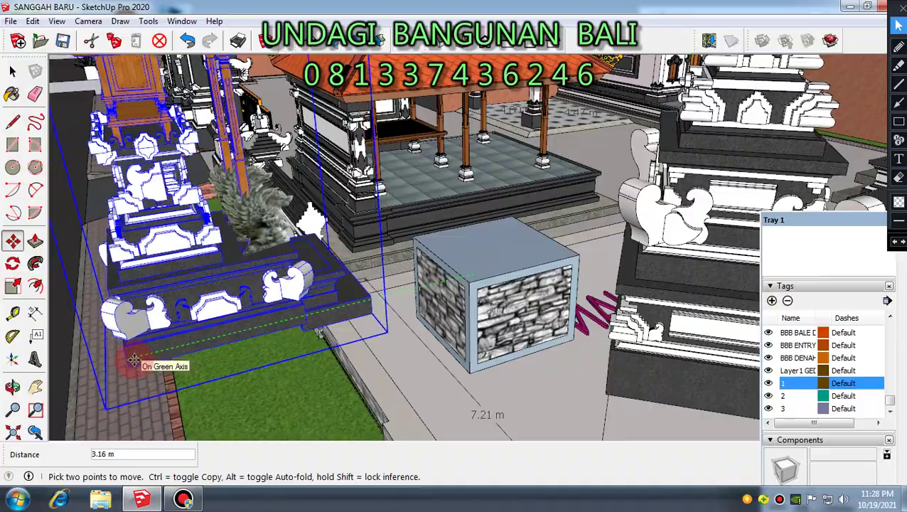
left_click(133, 361)
Examine the small shrine's exposed framed stone footing from all sides.
middle_click_drag(592, 289, 328, 283)
scroll(456, 257, "up", 3)
middle_click_drag(390, 273, 363, 304)
scroll(365, 239, "up", 2)
scroll(350, 317, "up", 3)
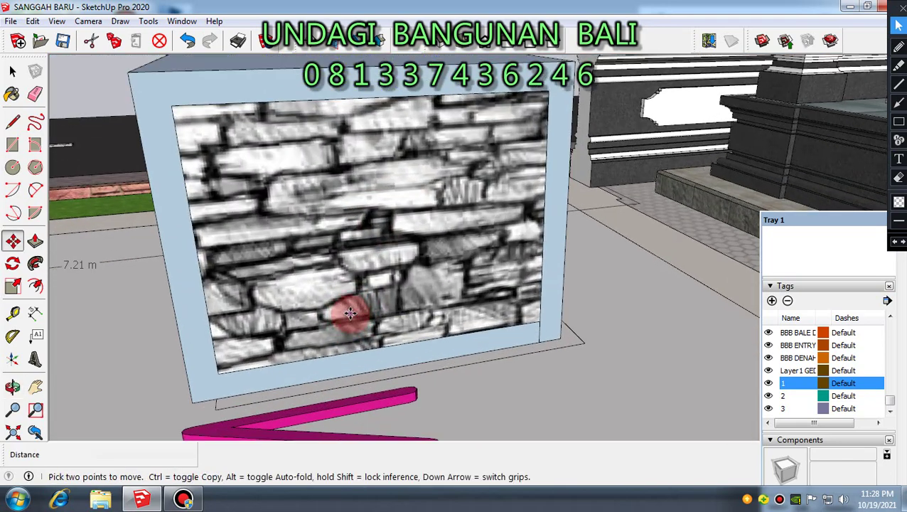
scroll(517, 343, "down", 3)
middle_click_drag(313, 299, 313, 256)
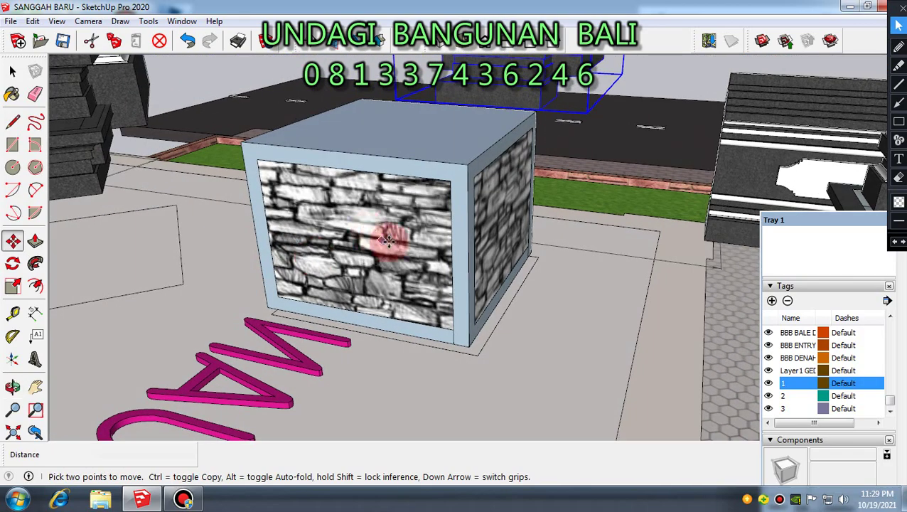
scroll(384, 236, "up", 2)
middle_click_drag(394, 237, 703, 307)
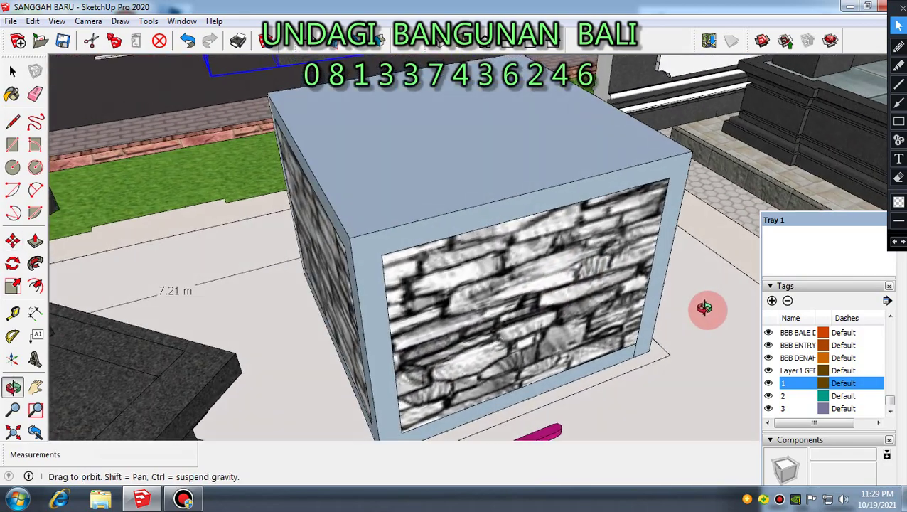
scroll(334, 320, "up", 3)
middle_click_drag(313, 273, 562, 341)
scroll(345, 274, "down", 3)
middle_click_drag(344, 278, 554, 263)
scroll(479, 265, "down", 2)
scroll(479, 265, "down", 2)
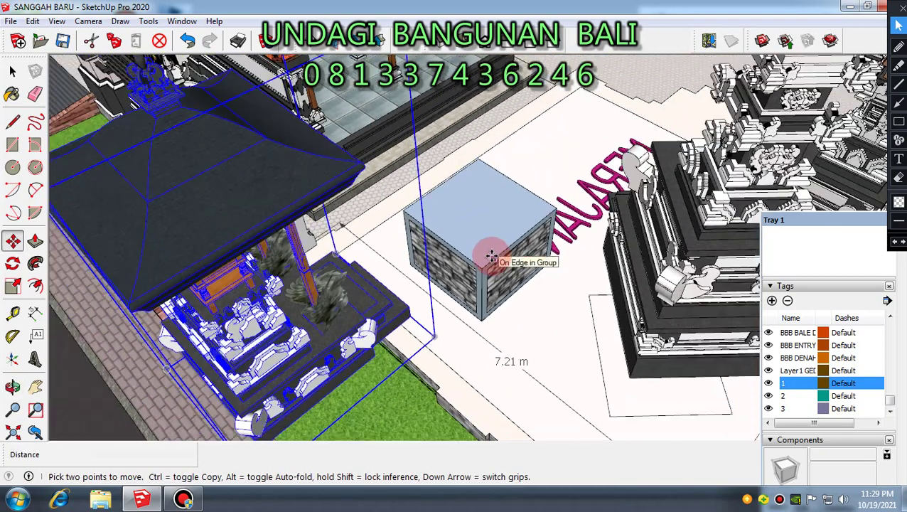
Move the small shrine about 3.32 m along the green axis, back onto its stone footing.
middle_click_drag(428, 327, 442, 249)
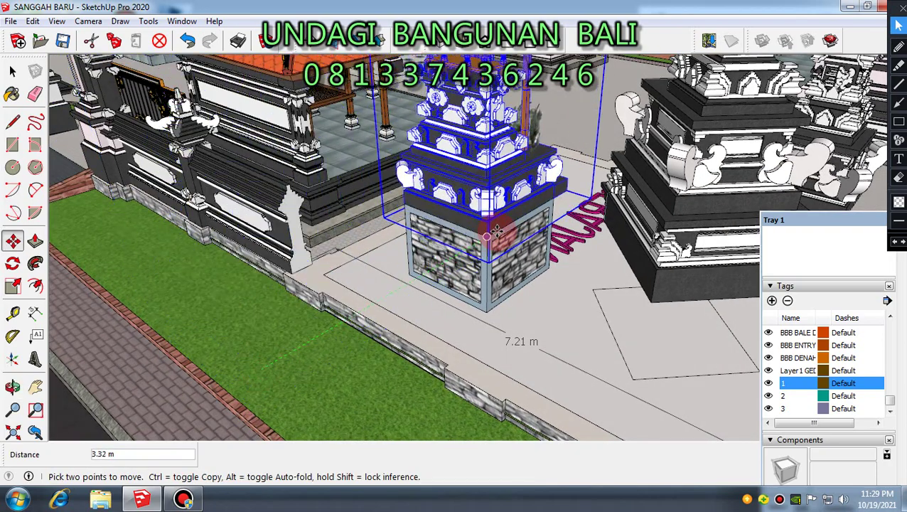
scroll(480, 250, "up", 2)
middle_click_drag(482, 245, 539, 299)
scroll(533, 133, "up", 2)
left_click(11, 70)
scroll(427, 270, "down", 3)
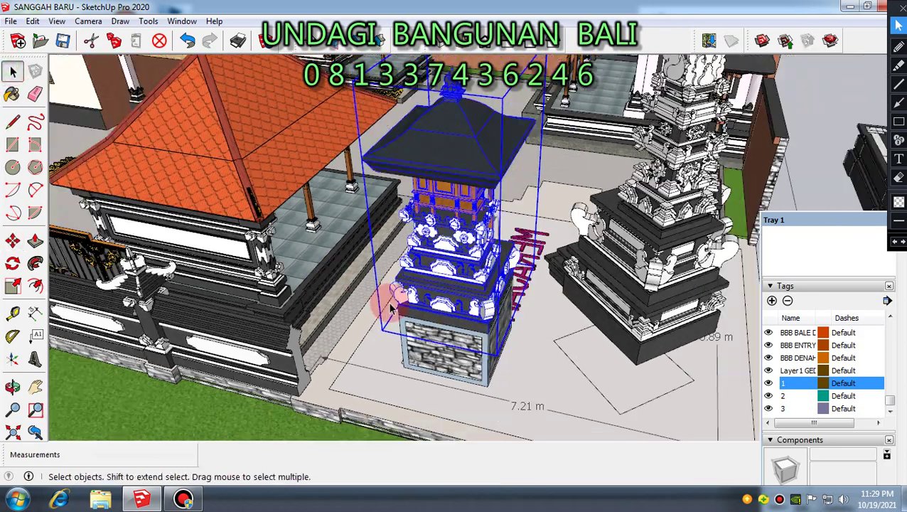
middle_click_drag(427, 270, 448, 285)
scroll(452, 286, "up", 2)
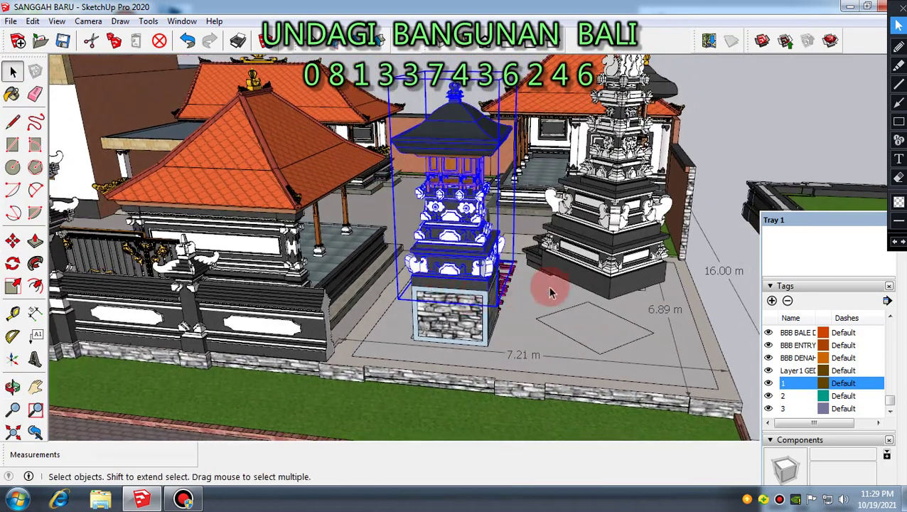
Move the detached low enclosure wall and its lawn back around the small shrine and the tall temple tower.
scroll(498, 249, "down", 3)
left_click(294, 340)
scroll(138, 366, "down", 2)
middle_click_drag(137, 366, 170, 364)
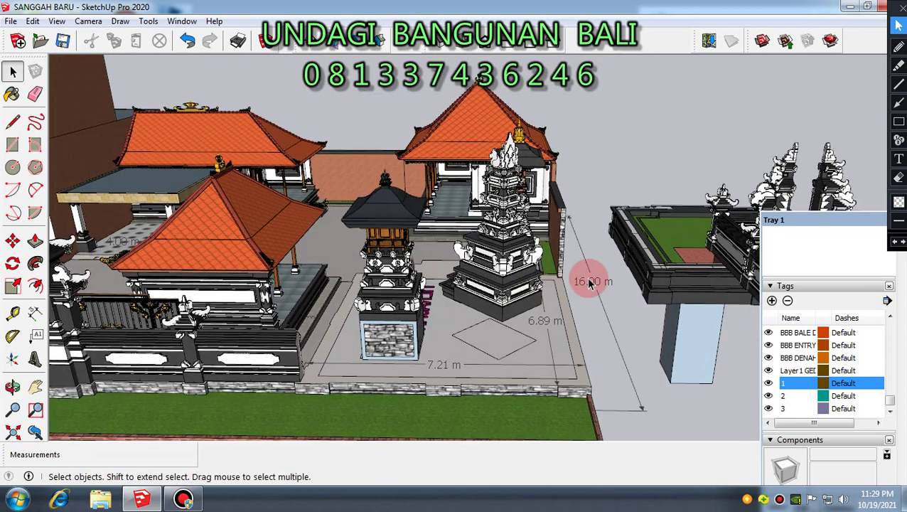
left_click(646, 287)
left_click(12, 242)
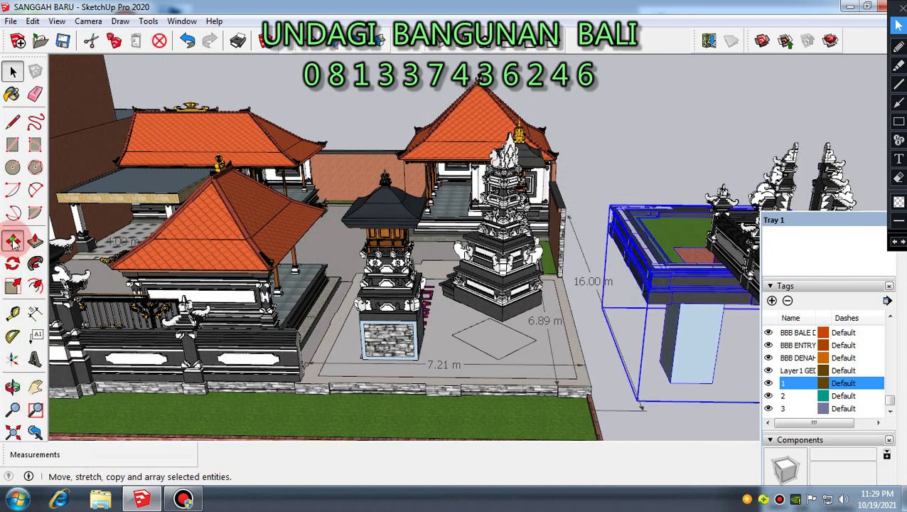
left_click(609, 314)
left_click_drag(646, 307, 300, 382)
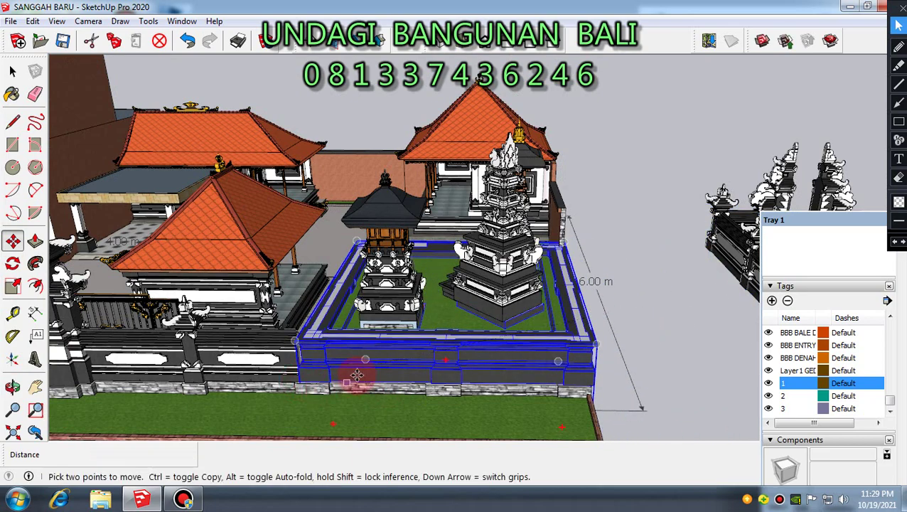
Open the low enclosure wall and lawn group for editing.
scroll(357, 375, "up", 5)
middle_click_drag(415, 259, 422, 321)
left_click(36, 73)
left_click(10, 72)
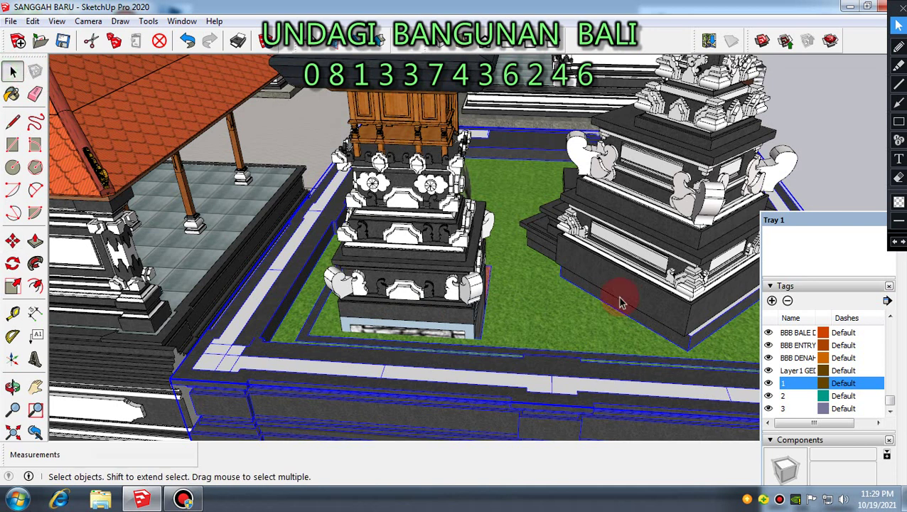
double_click(523, 302)
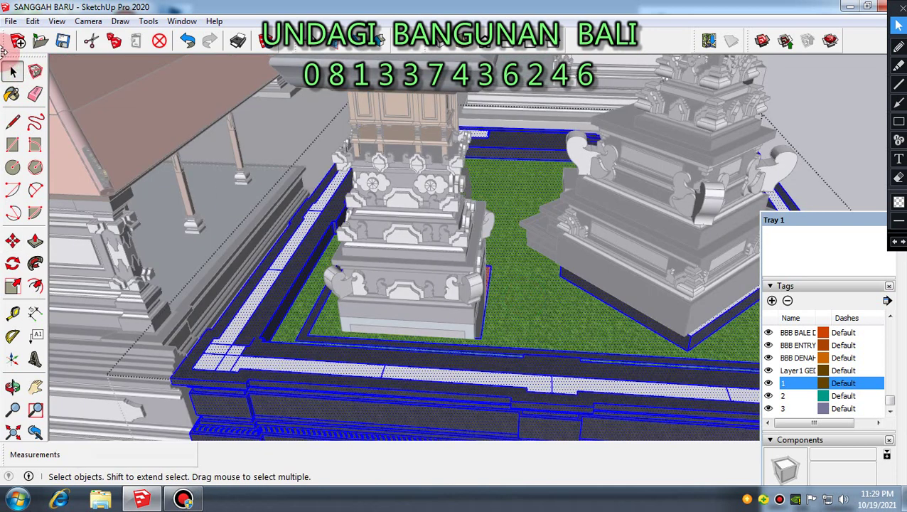
Try to paint the whole enclosure wall and lawn with the red gravel landscaping material, and undo it.
left_click(11, 95)
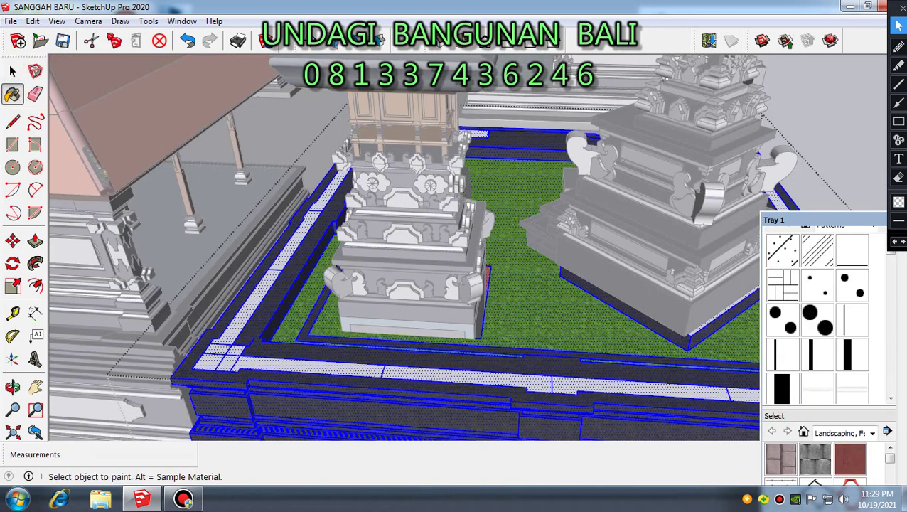
left_click(873, 433)
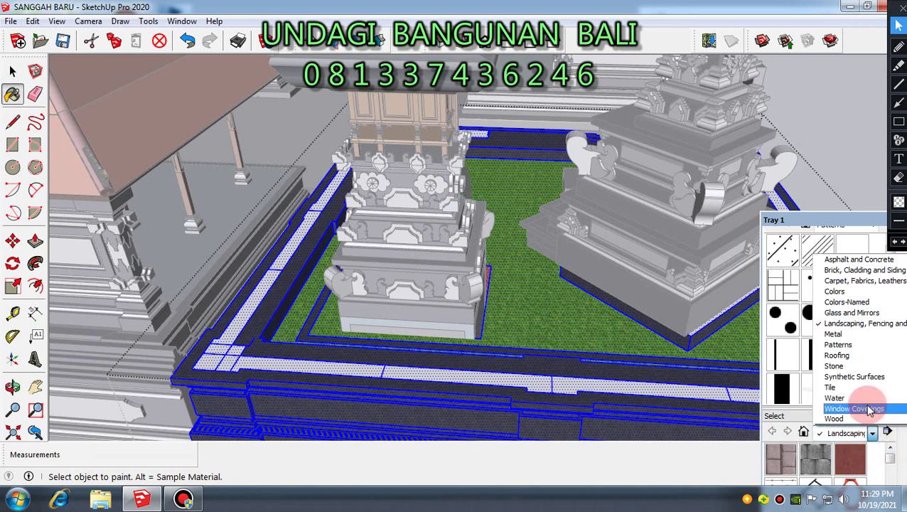
left_click(848, 326)
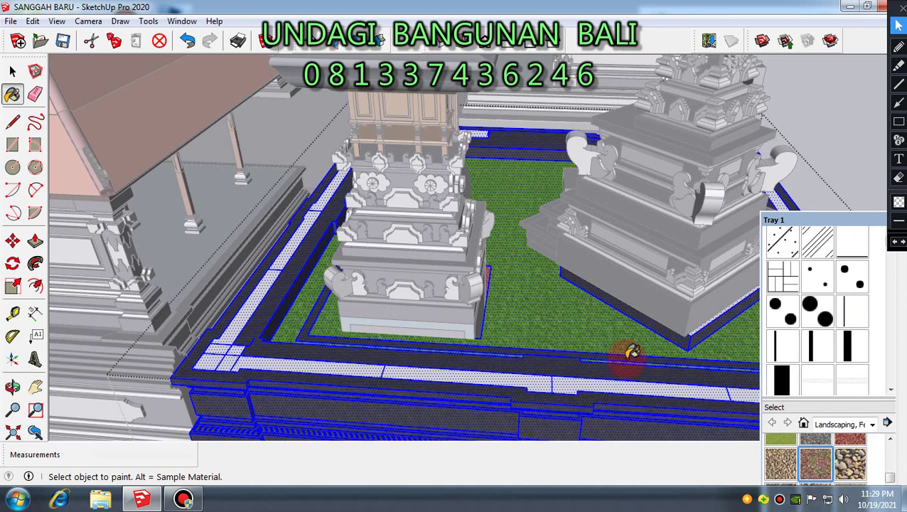
left_click(588, 305)
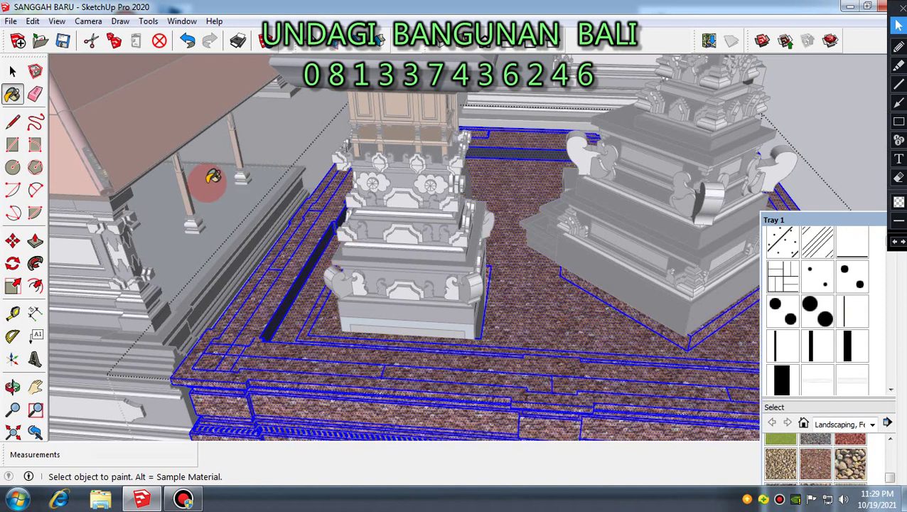
key("ctrl+z")
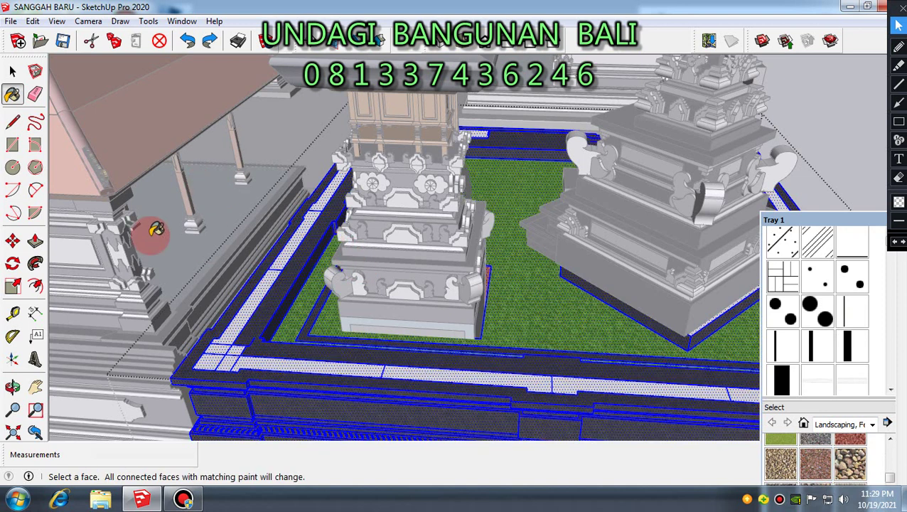
Paint only the lawn surface around the shrines with the red gravel material and leave the group.
left_click(530, 323)
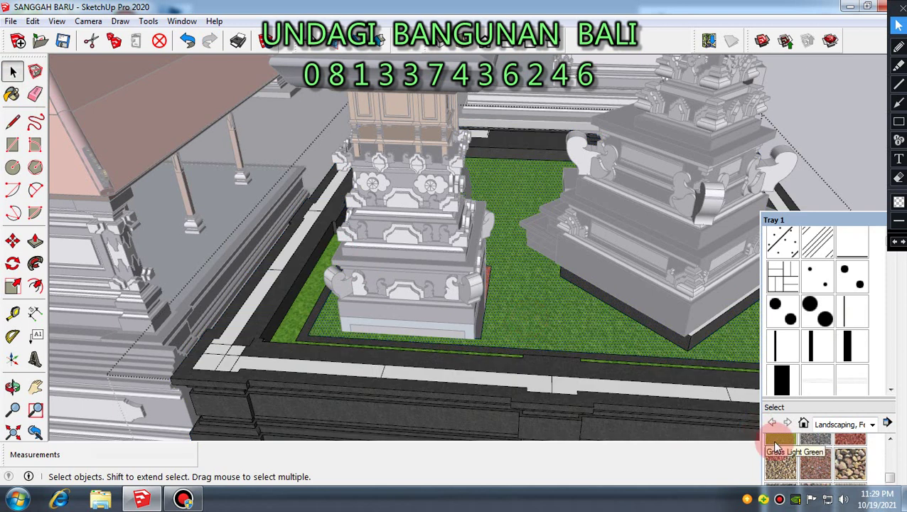
left_click(815, 463)
left_click(571, 307)
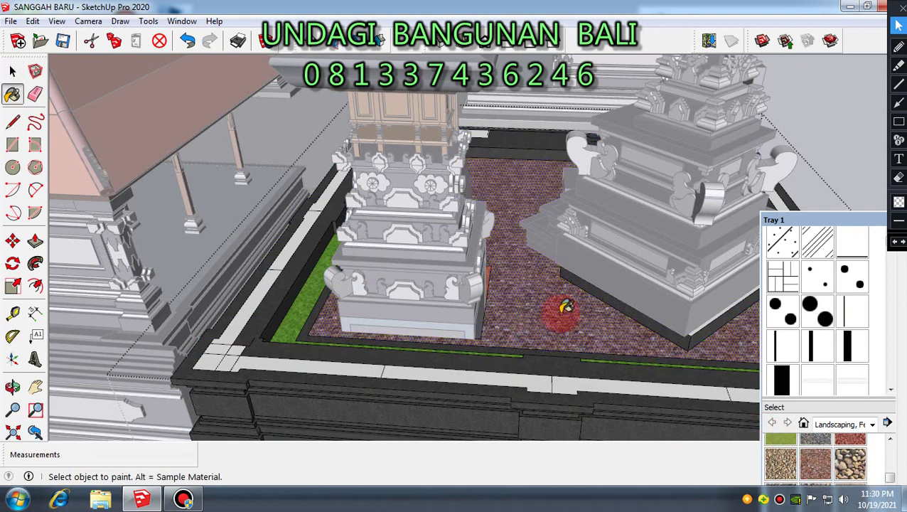
left_click(12, 71)
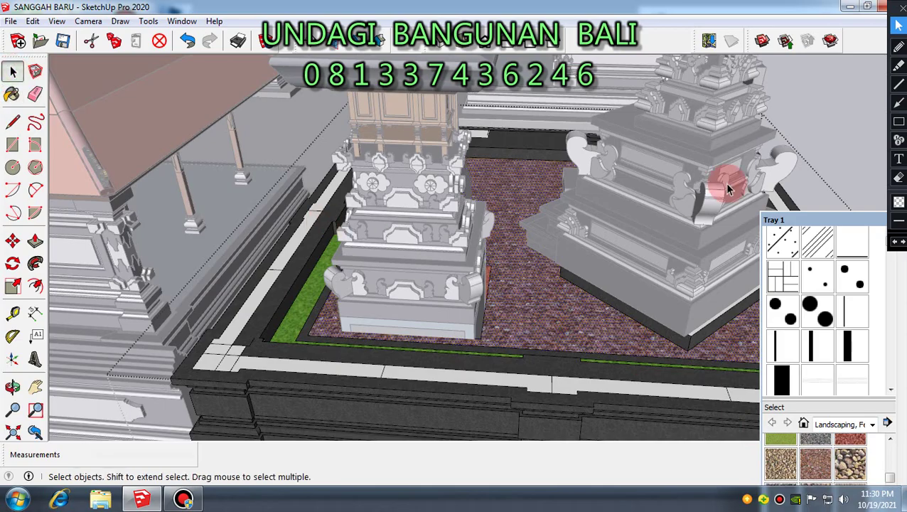
left_click(817, 130)
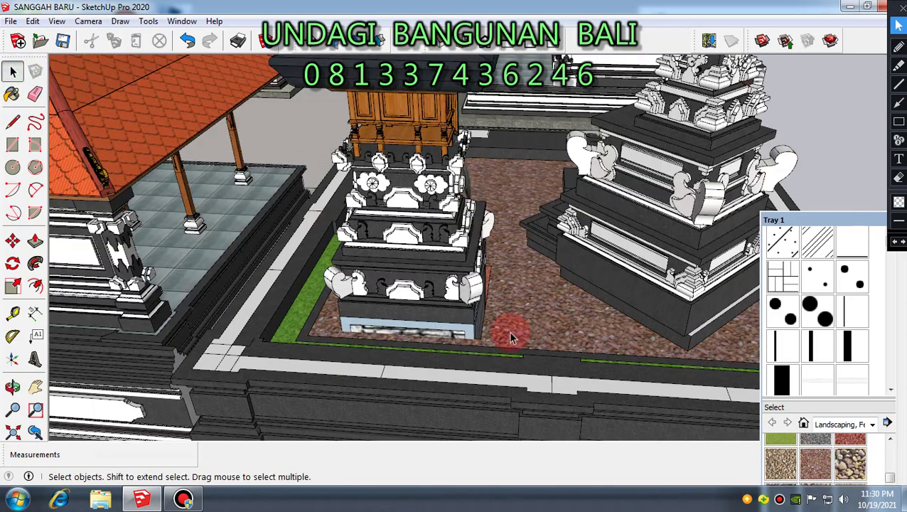
Examine the red gravel ground around the small shrine and beside the larger shrine's base.
scroll(509, 332, "up", 3)
middle_click_drag(506, 330, 375, 312)
scroll(420, 280, "up", 3)
middle_click_drag(415, 273, 587, 253)
scroll(406, 277, "down", 3)
scroll(588, 253, "down", 3)
scroll(415, 223, "down", 5)
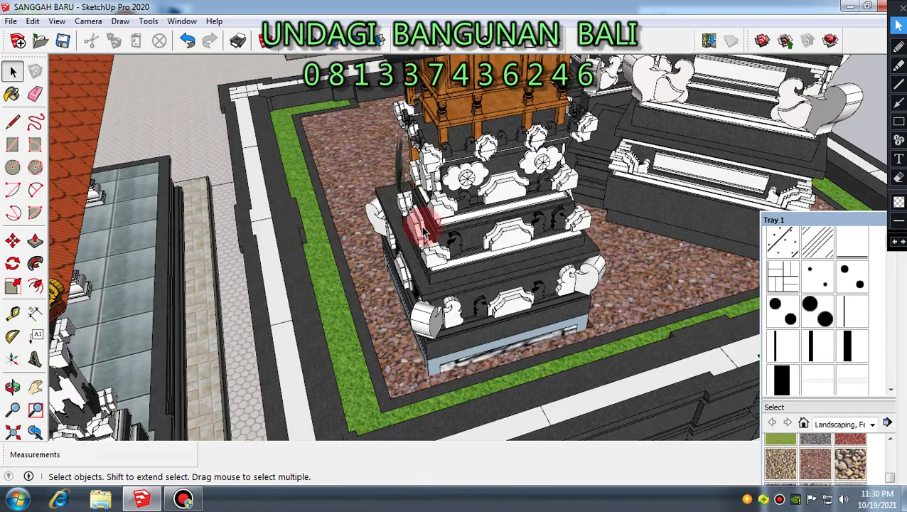
middle_click_drag(431, 380, 693, 185)
scroll(557, 253, "up", 3)
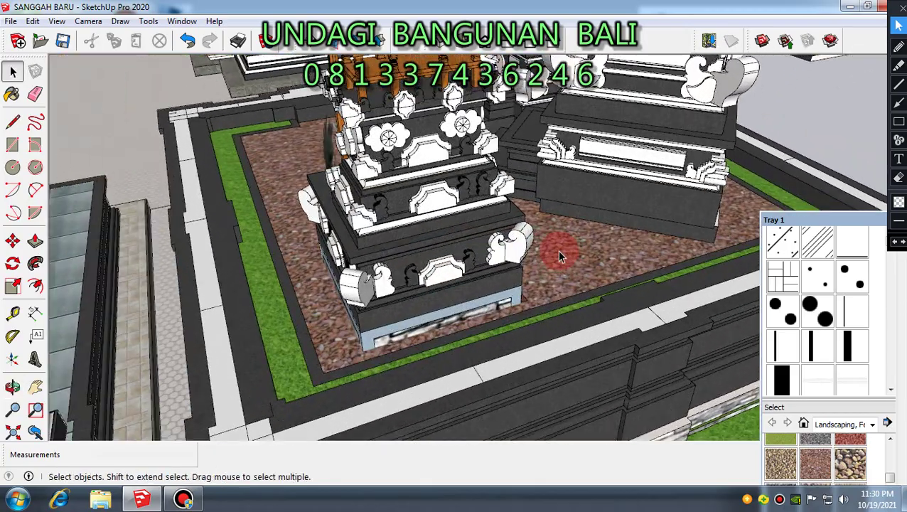
scroll(542, 259, "down", 3)
middle_click_drag(542, 259, 530, 273)
scroll(526, 255, "up", 5)
scroll(543, 260, "down", 4)
scroll(543, 260, "up", 2)
scroll(544, 282, "up", 3)
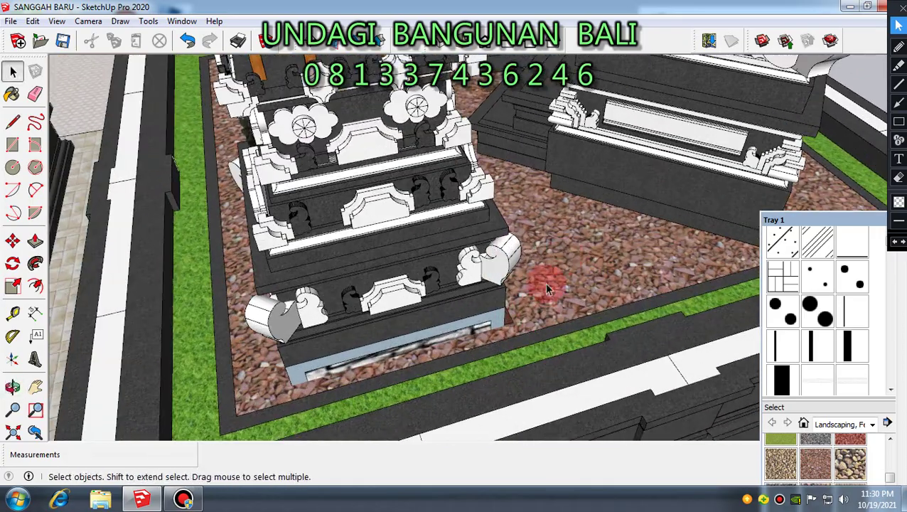
middle_click_drag(562, 256, 535, 217)
scroll(546, 231, "down", 3)
scroll(615, 211, "up", 3)
scroll(485, 212, "down", 2)
scroll(458, 227, "up", 4)
scroll(409, 280, "up", 3)
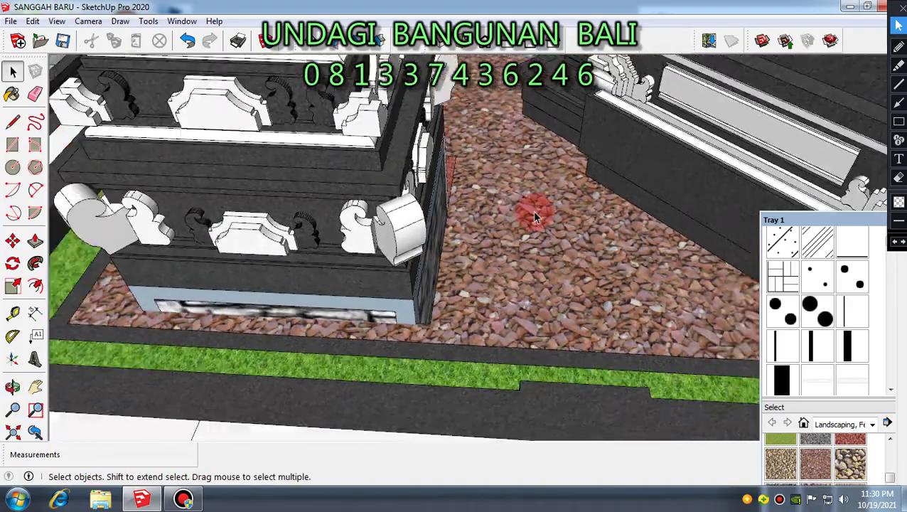
Inspect how the small shrine's footing meets the gravel from the rear, entrance and corner sides.
scroll(495, 255, "down", 2)
middle_click_drag(287, 346, 506, 199)
scroll(499, 216, "up", 2)
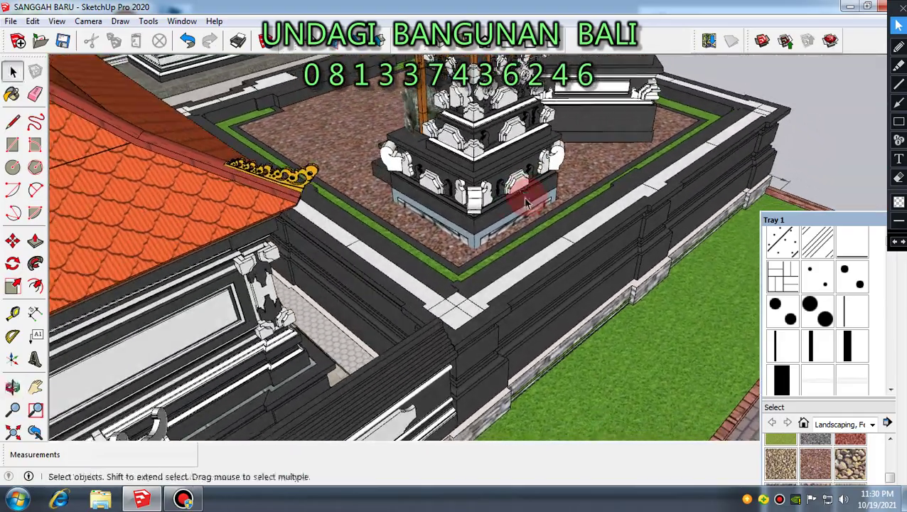
scroll(429, 229, "up", 3)
middle_click_drag(430, 238, 675, 297)
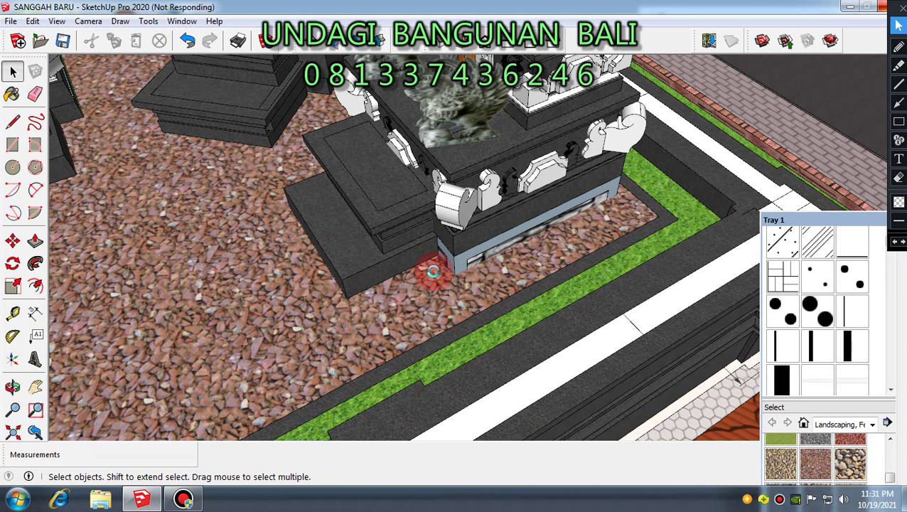
scroll(435, 278, "up", 1)
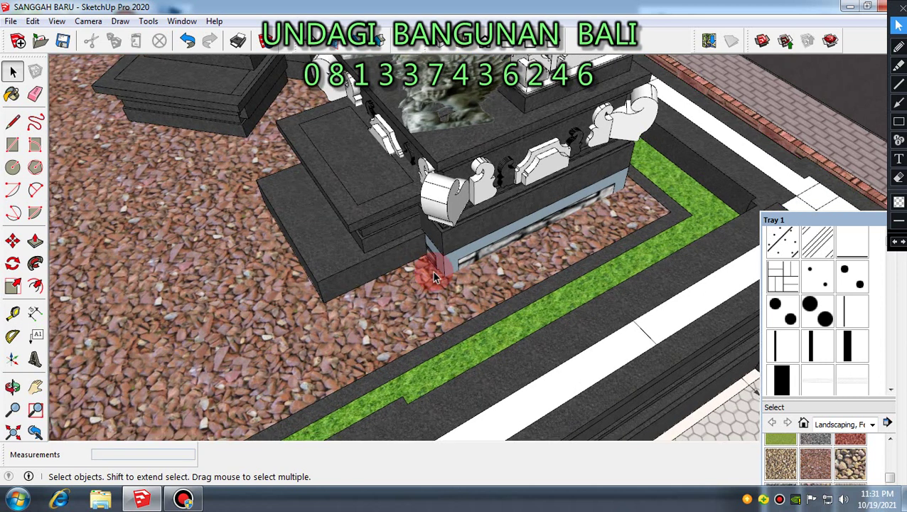
scroll(520, 258, "up", 2)
middle_click_drag(520, 258, 202, 236)
scroll(202, 236, "down", 2)
scroll(384, 228, "up", 2)
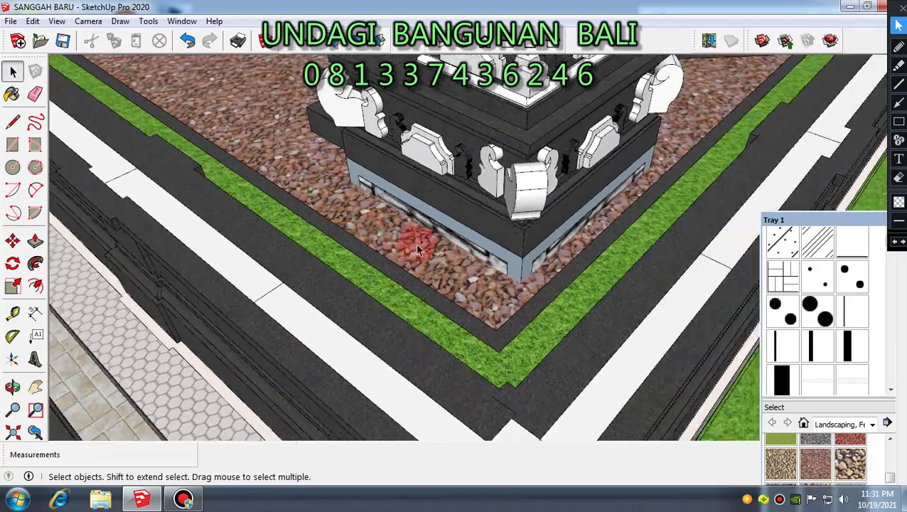
Select the small shrine's framed footing and inspect its corner column and top beam above the gravel.
scroll(491, 256, "up", 1)
scroll(497, 267, "up", 1)
scroll(499, 268, "up", 2)
middle_click_drag(497, 265, 432, 244)
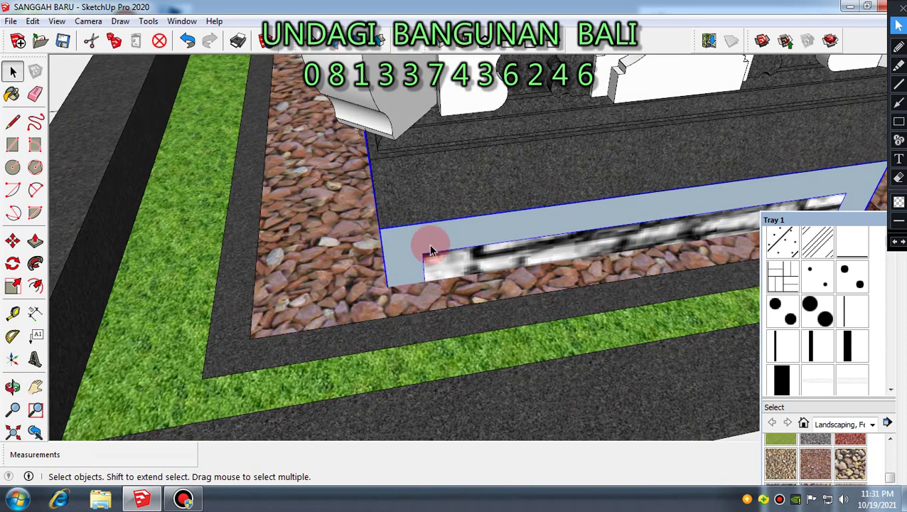
scroll(430, 245, "up", 2)
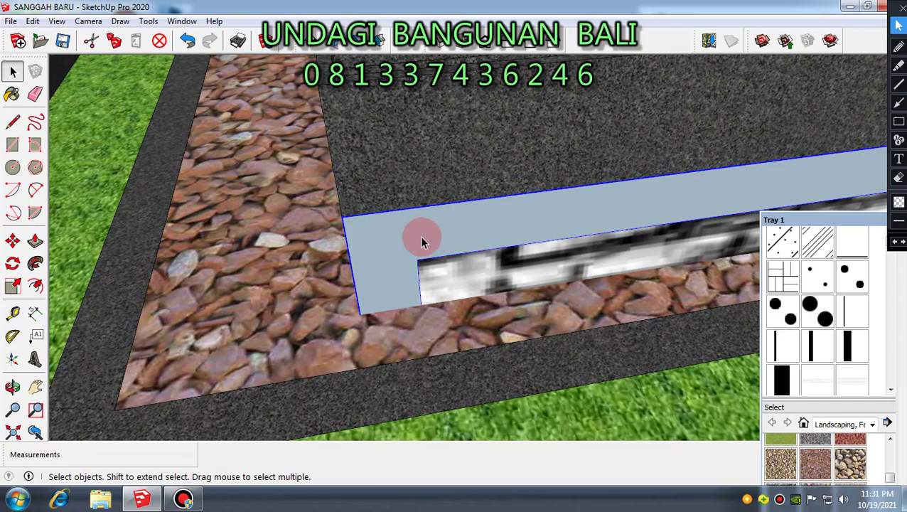
scroll(420, 238, "down", 2)
middle_click_drag(420, 239, 374, 243)
scroll(472, 216, "down", 2)
scroll(391, 237, "up", 2)
scroll(389, 232, "down", 2)
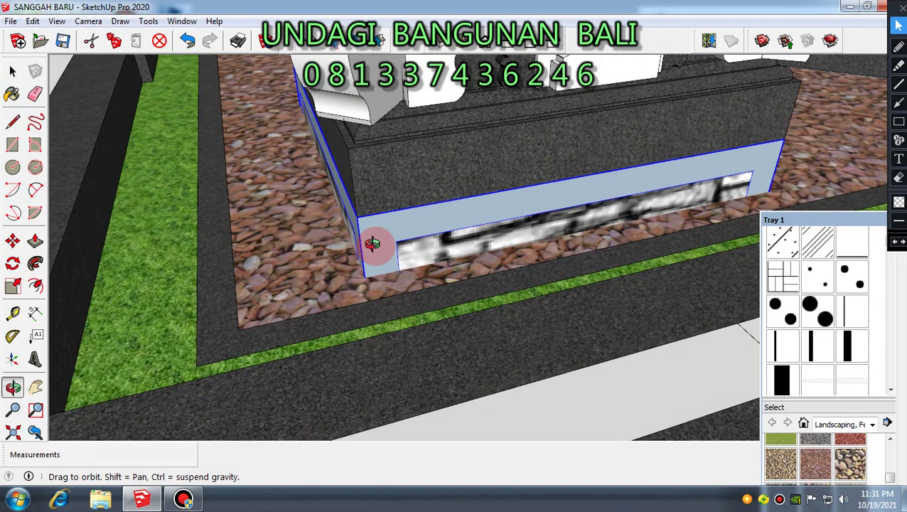
Highlight the gravel enclosure group, reselect the small shrine's footing and view it with the surrounding wall.
left_click(301, 231)
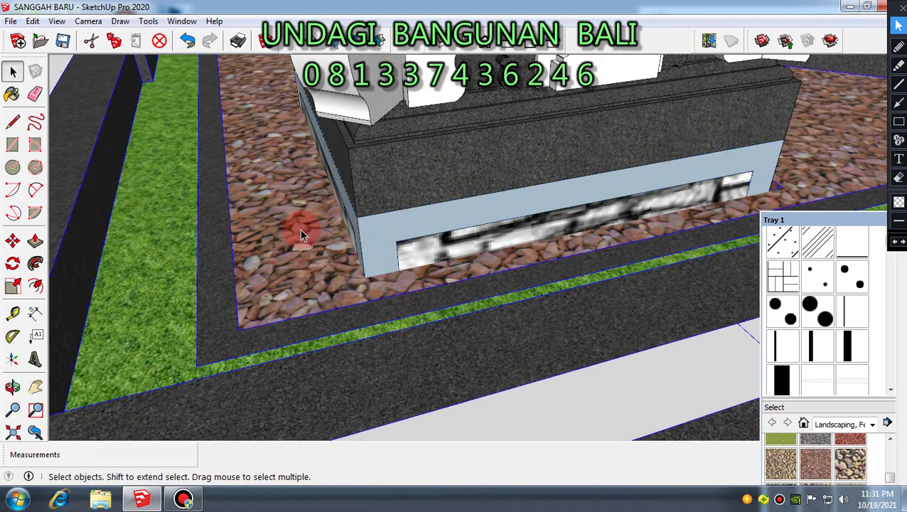
scroll(300, 229, "down", 2)
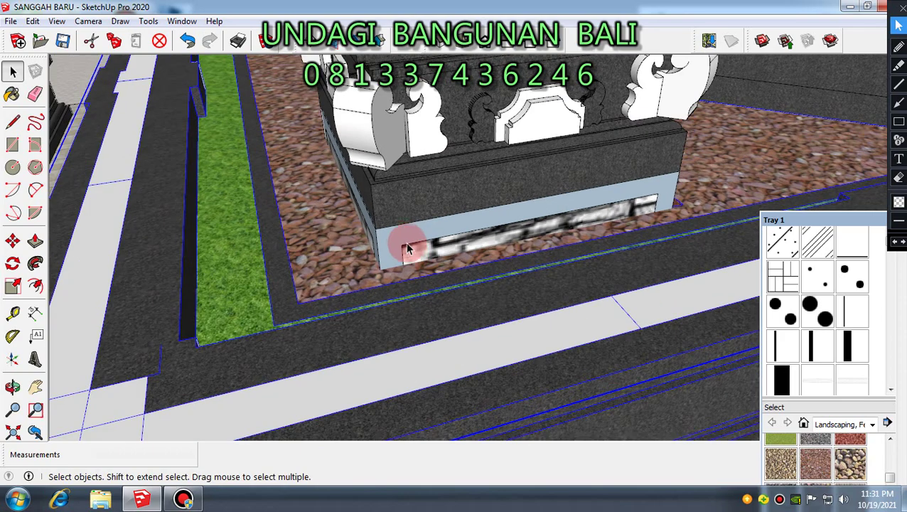
left_click(403, 238)
middle_click_drag(403, 238, 334, 260)
scroll(380, 248, "down", 3)
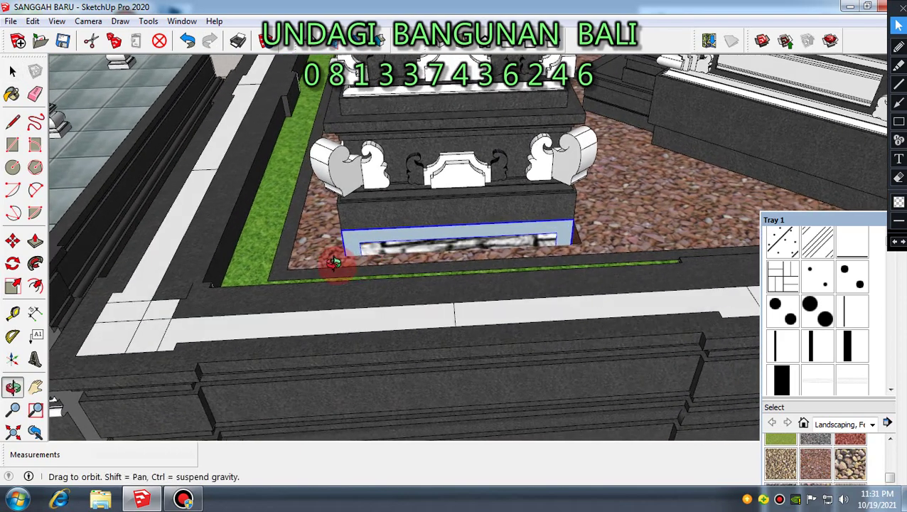
Inspect the third compound's corner temple from the street side, with the small shrine's footing behind the boundary wall.
scroll(581, 211, "down", 3)
middle_click_drag(573, 202, 425, 201)
scroll(425, 201, "down", 8)
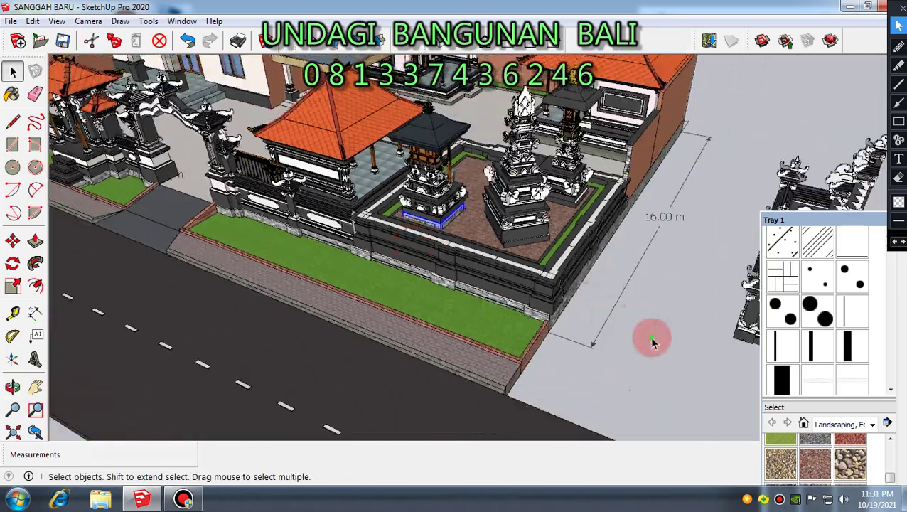
scroll(426, 237, "up", 3)
mouse_move(419, 221)
middle_mouse_down()
mouse_move(477, 257)
mouse_move(559, 239)
mouse_move(511, 228)
mouse_move(456, 235)
mouse_move(560, 229)
mouse_move(577, 237)
mouse_move(551, 211)
mouse_move(438, 255)
mouse_move(473, 237)
mouse_move(486, 269)
mouse_move(623, 258)
mouse_move(599, 284)
middle_mouse_up()
scroll(553, 231, "up", 2)
scroll(503, 238, "up", 3)
scroll(502, 238, "up", 1)
scroll(502, 239, "down", 2)
scroll(573, 240, "up", 2)
scroll(572, 239, "down", 2)
scroll(540, 217, "down", 2)
scroll(470, 238, "up", 2)
scroll(410, 280, "up", 3)
middle_click_drag(411, 282, 469, 273)
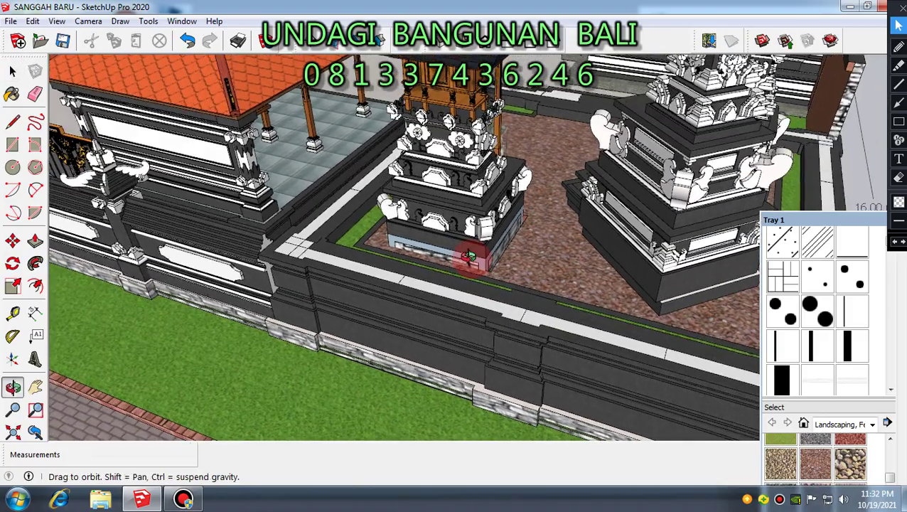
Examine the corner of the small shrine's framed stone footing above the gravel and its place along the street frontage.
key("space")
scroll(461, 246, "down", 3)
scroll(461, 247, "up", 5)
middle_click_drag(462, 248, 427, 222)
scroll(428, 224, "up", 3)
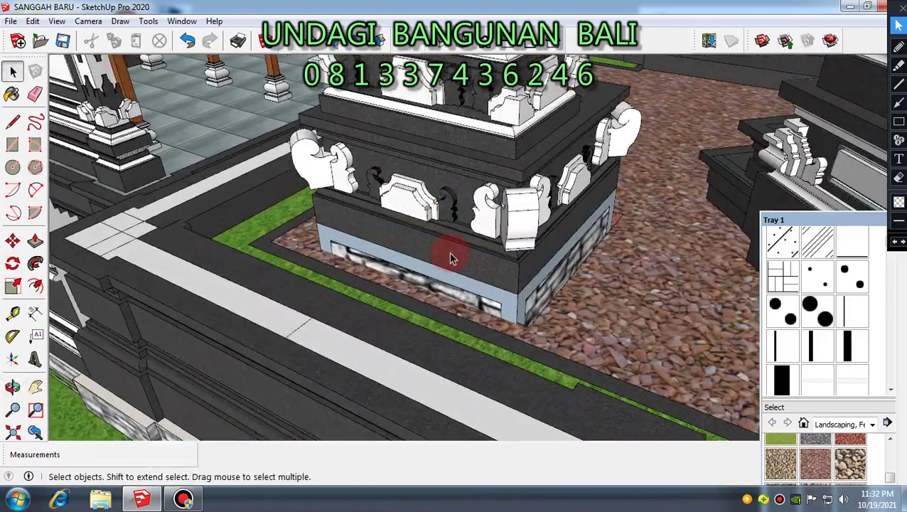
scroll(448, 251, "up", 2)
scroll(449, 252, "down", 6)
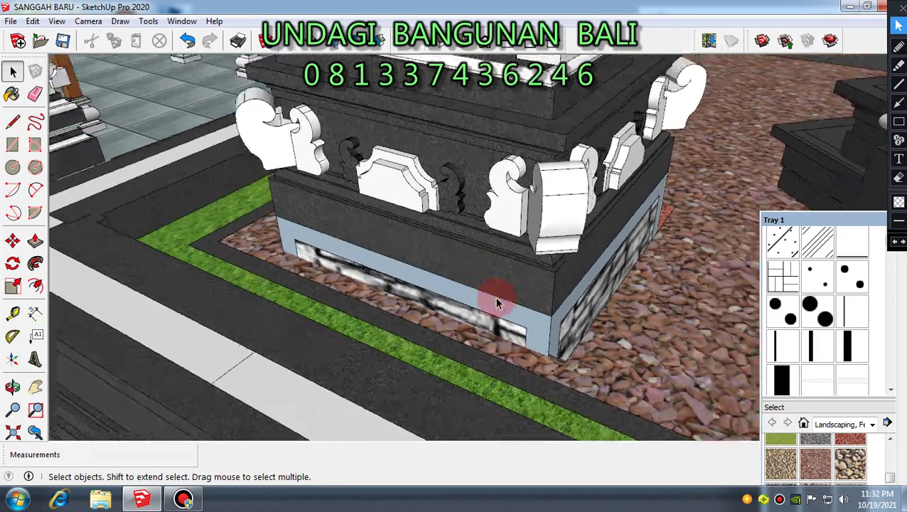
scroll(540, 207, "down", 2)
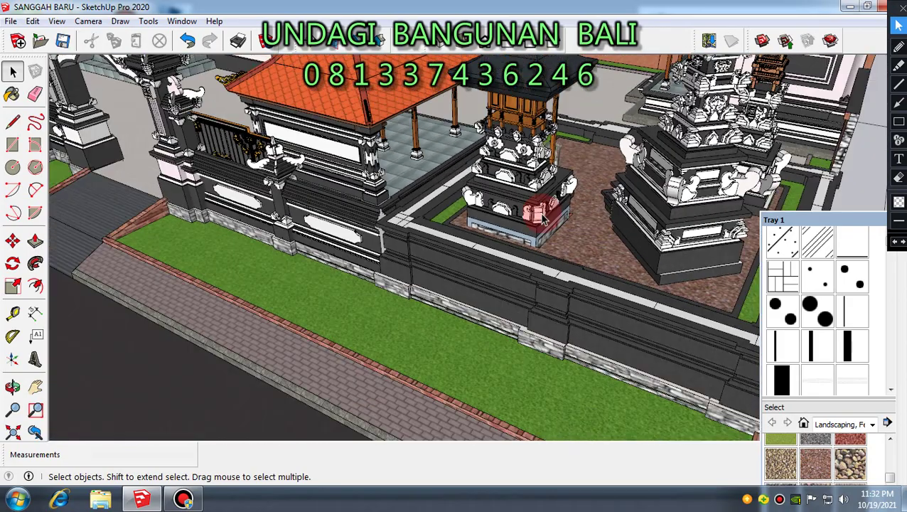
scroll(576, 238, "down", 6)
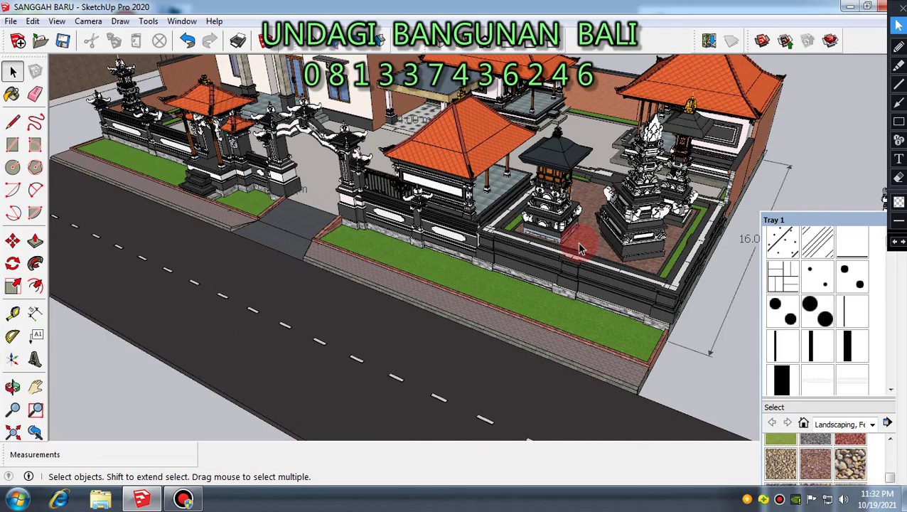
scroll(528, 220, "up", 8)
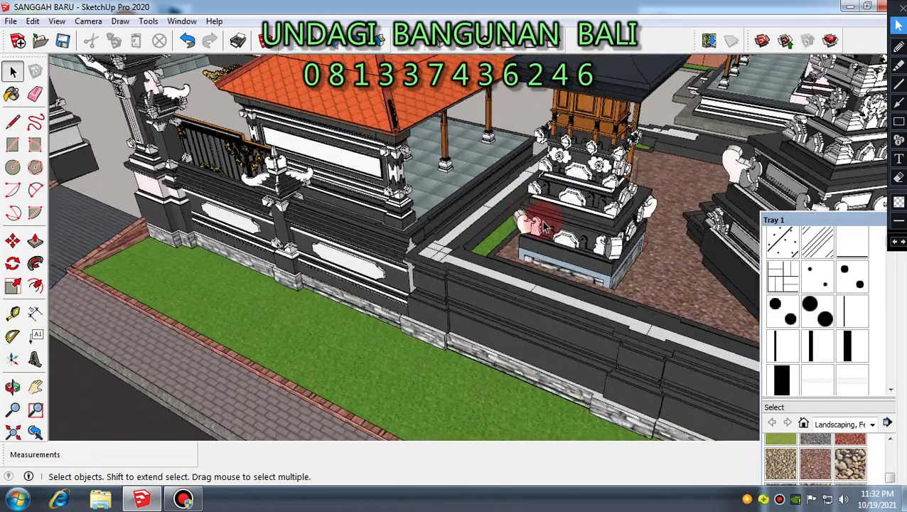
Select the front of the small shrine's framed footing and view it within the whole third compound.
scroll(557, 265, "down", 2)
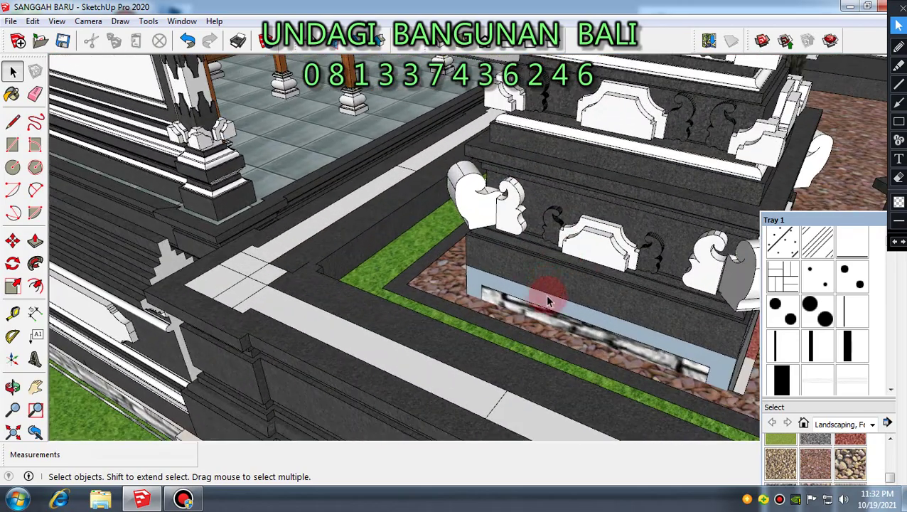
scroll(556, 308, "up", 3)
left_click(556, 304)
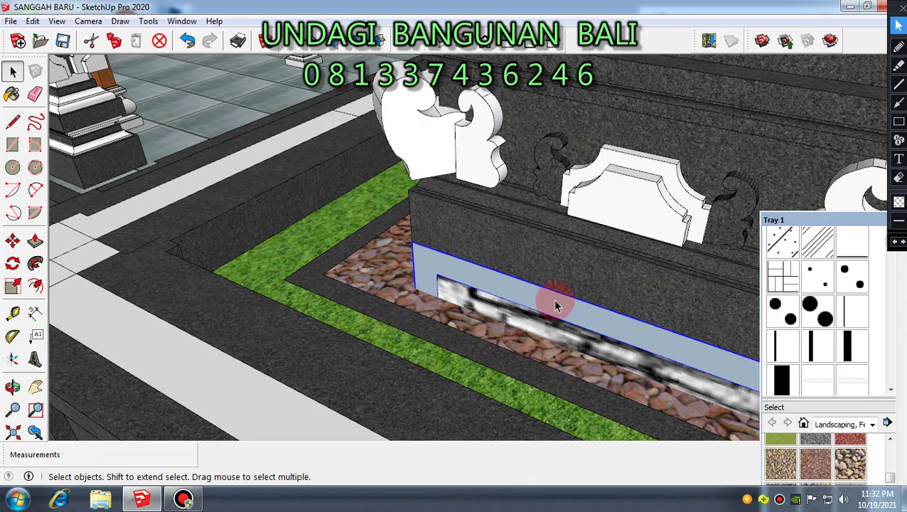
scroll(652, 249, "down", 3)
scroll(658, 259, "down", 8)
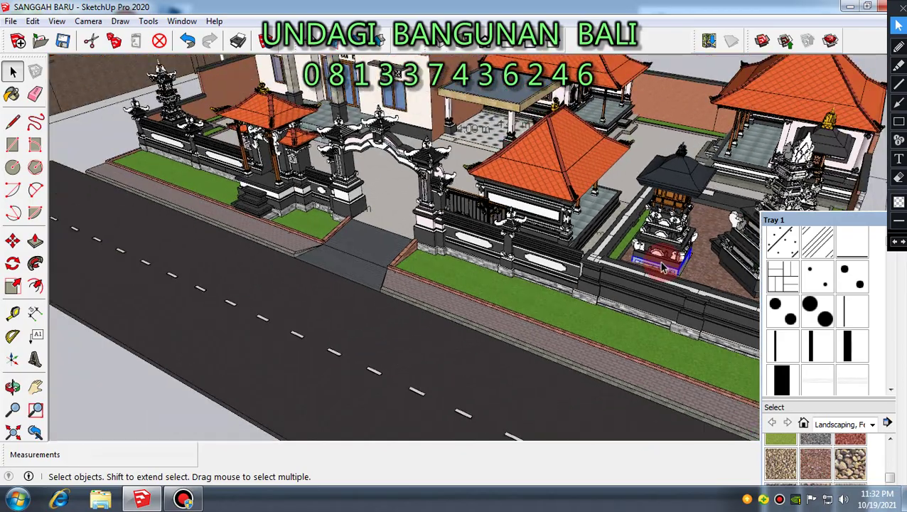
scroll(658, 263, "down", 8)
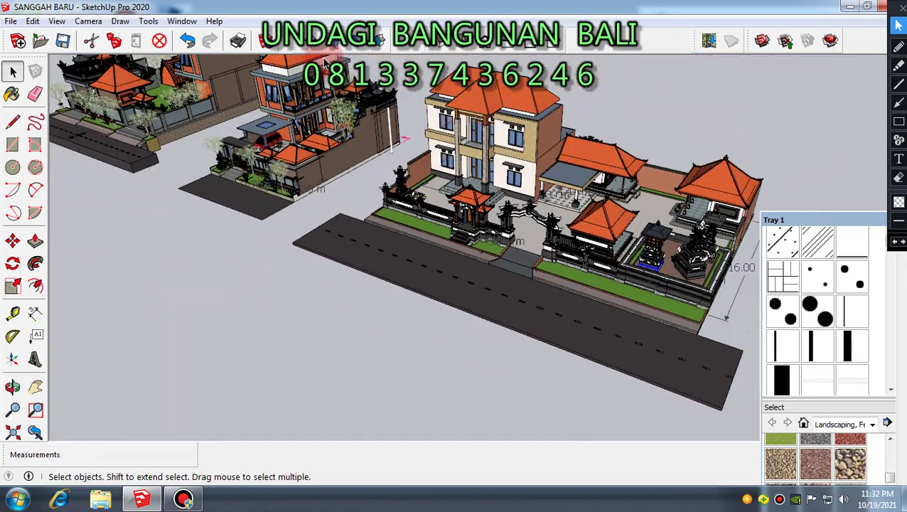
Inspect the entrance and floor of the second house's upper-floor temple and highlight that house model.
scroll(341, 85, "up", 10)
scroll(359, 110, "up", 10)
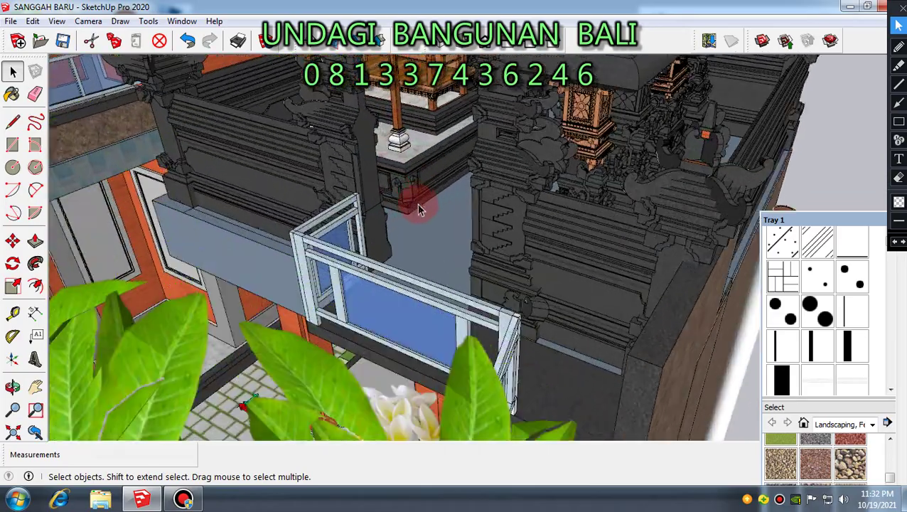
scroll(418, 209, "up", 5)
middle_click_drag(415, 209, 627, 258)
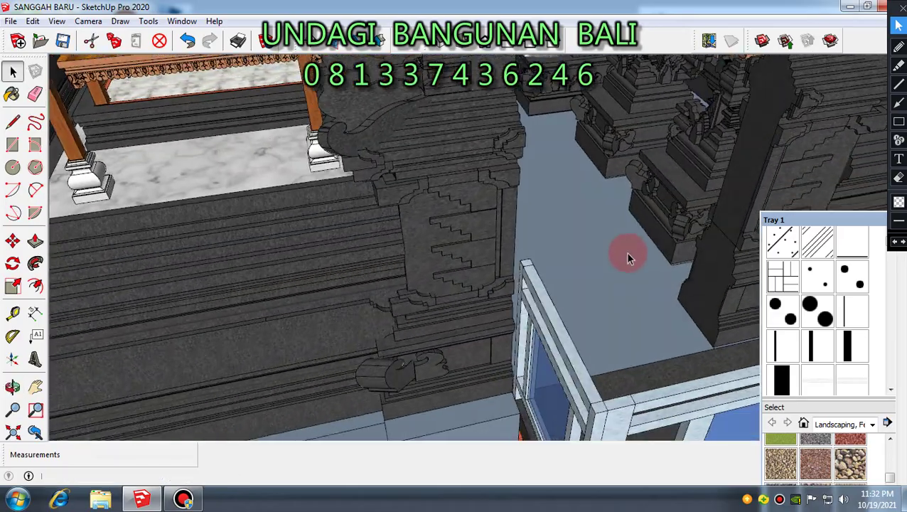
left_click(625, 250)
scroll(569, 171, "down", 10)
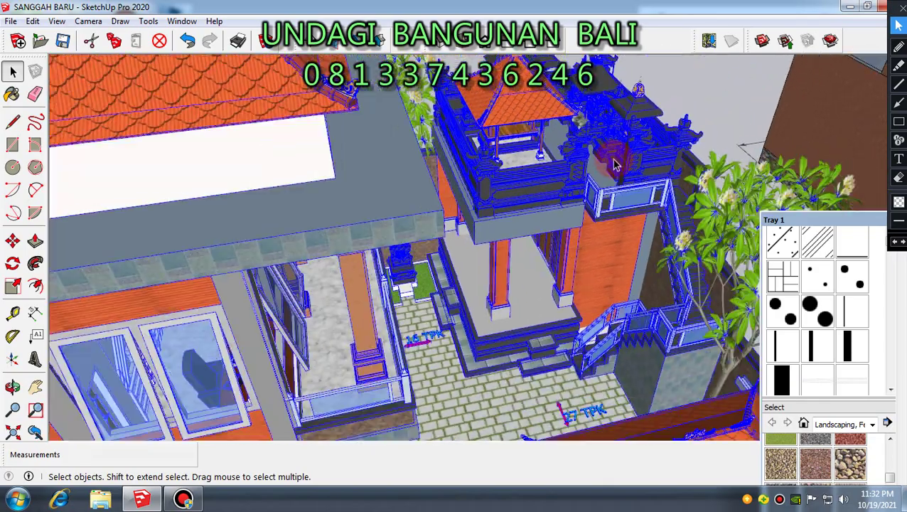
scroll(616, 165, "down", 8)
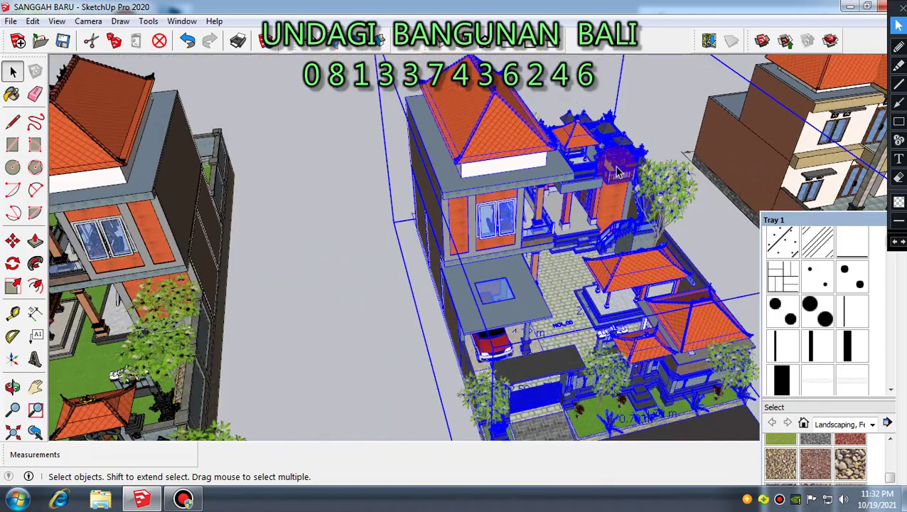
scroll(616, 170, "down", 8)
Clear the selection and examine the columns, footings and beams carrying the first compound's raised temple above the carport.
middle_click_drag(149, 312, 285, 231)
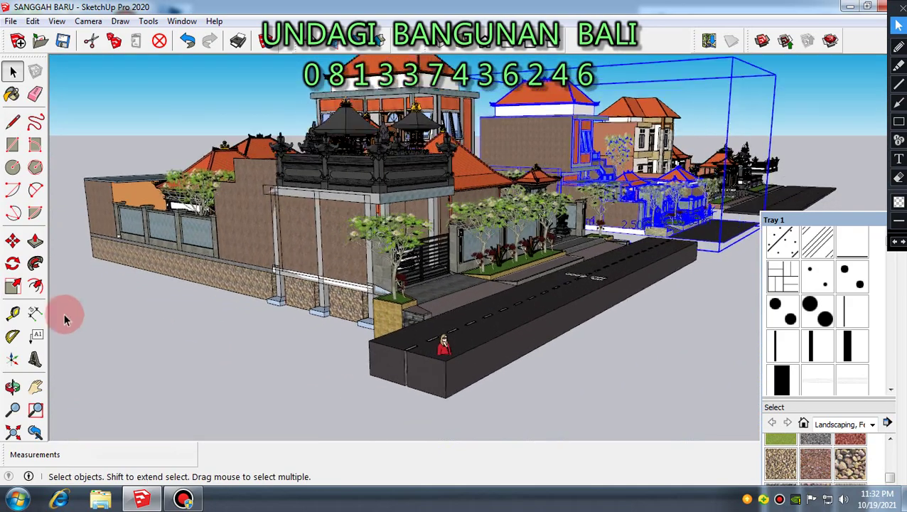
left_click(98, 341)
scroll(234, 318, "up", 4)
scroll(413, 154, "up", 5)
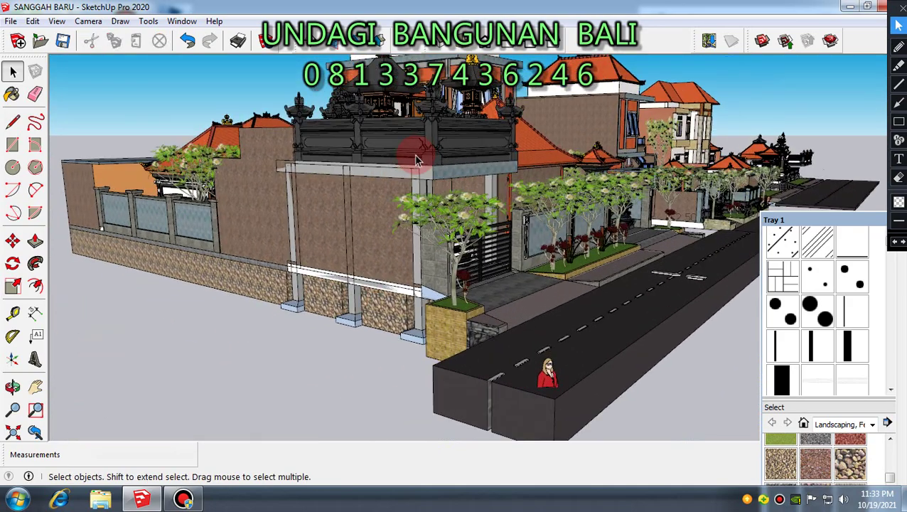
middle_click_drag(410, 159, 362, 157)
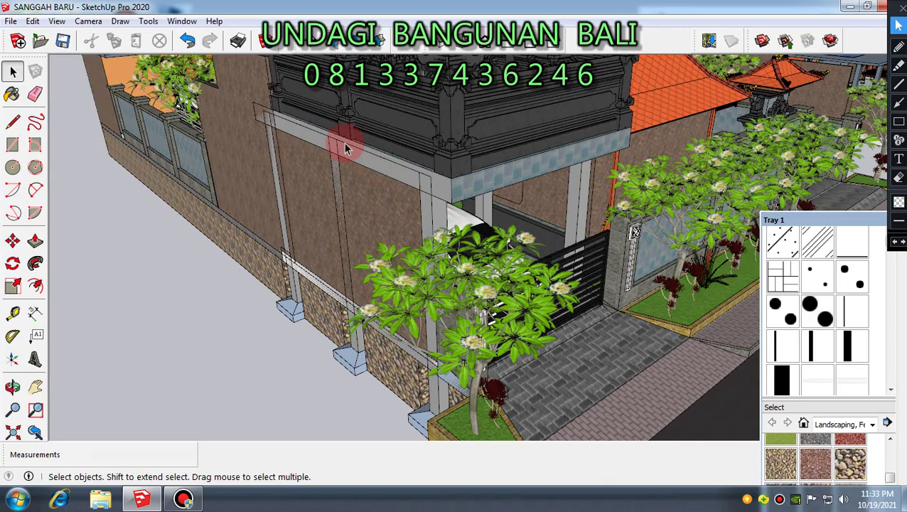
scroll(518, 152, "up", 2)
middle_click_drag(519, 152, 282, 223)
scroll(196, 234, "down", 5)
middle_click_drag(196, 234, 156, 284)
scroll(155, 285, "down", 8)
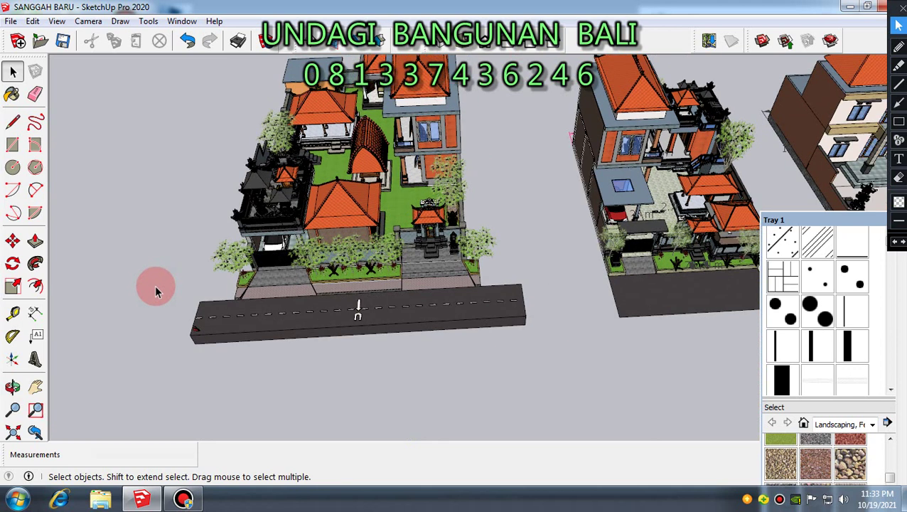
Review the three house compounds and the separate temple enclosure side by side from the front.
middle_click_drag(399, 340, 259, 219)
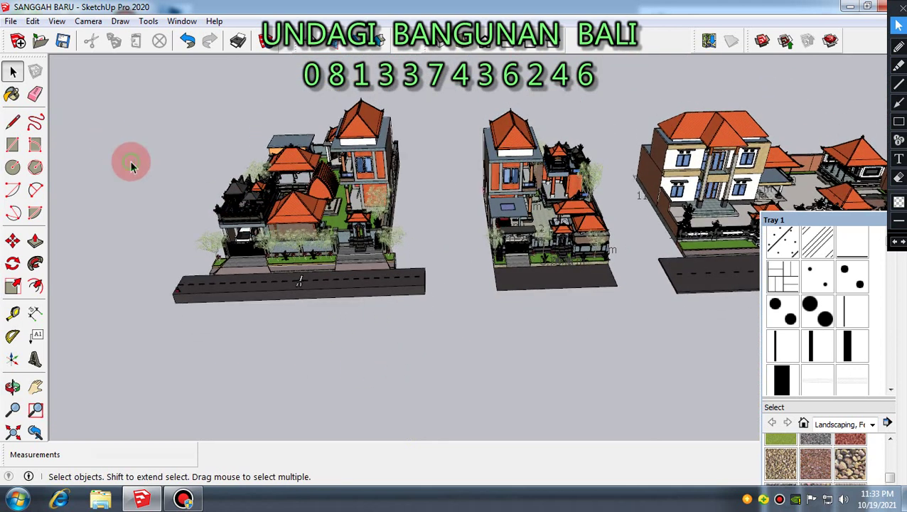
scroll(142, 228, "down", 2)
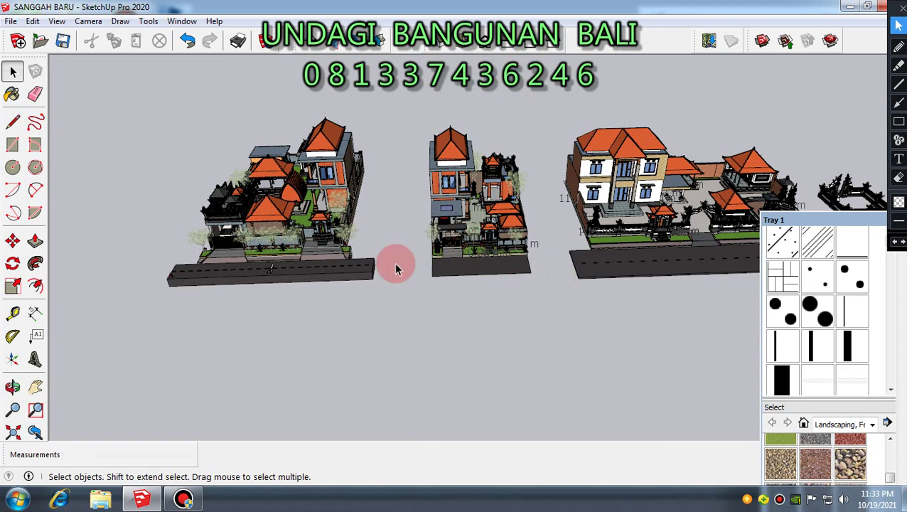
scroll(396, 269, "down", 2)
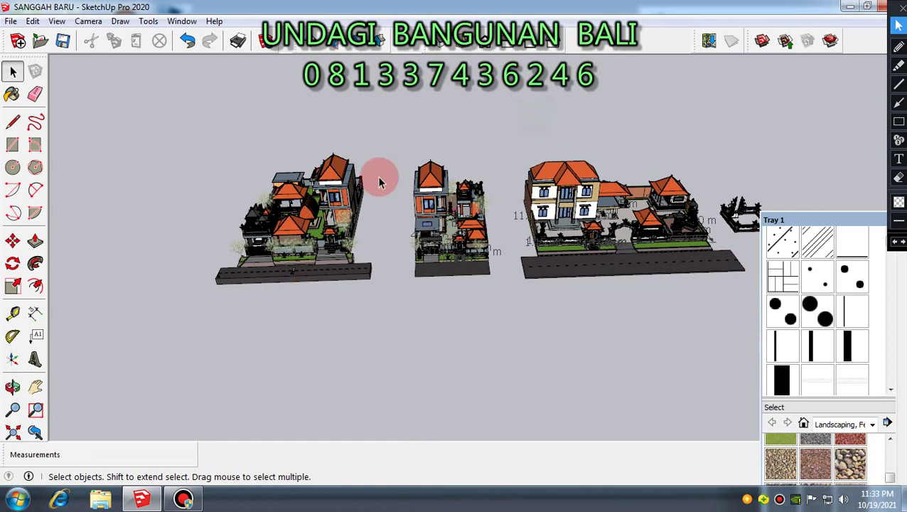
scroll(732, 269, "up", 3)
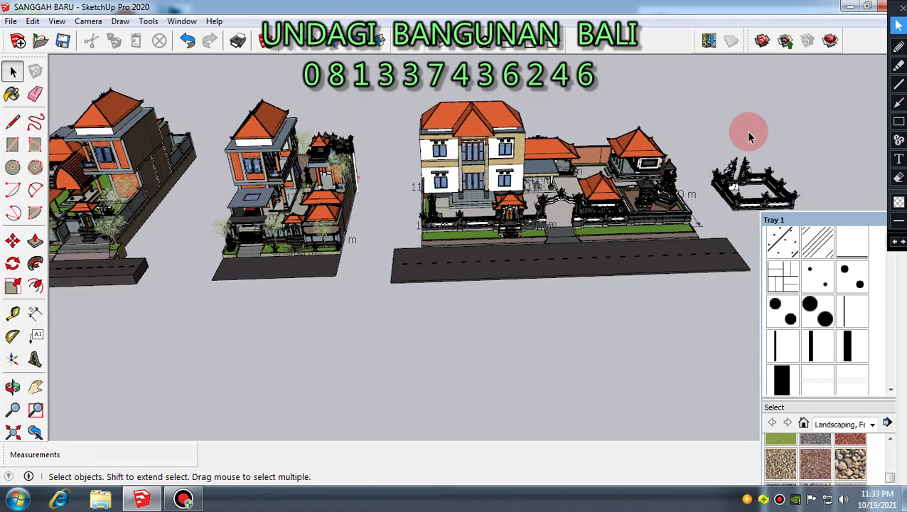
mouse_move(737, 128)
middle_mouse_down()
mouse_move(692, 192)
mouse_move(695, 335)
mouse_move(702, 299)
mouse_move(688, 192)
middle_mouse_up()
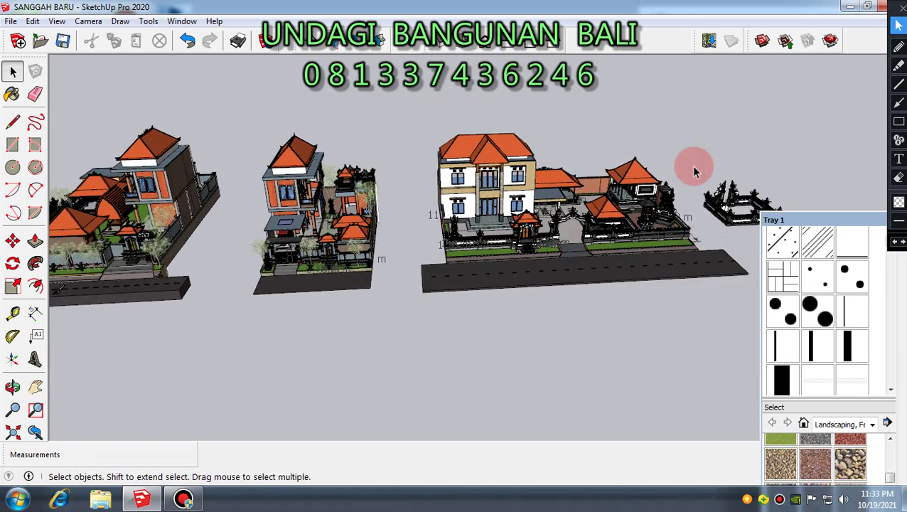
middle_click_drag(601, 291, 584, 214)
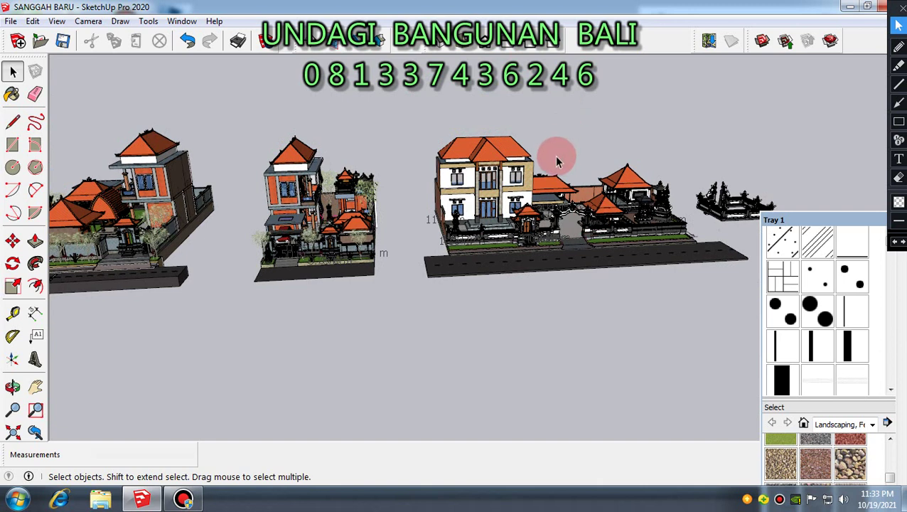
middle_click_drag(592, 314, 603, 299)
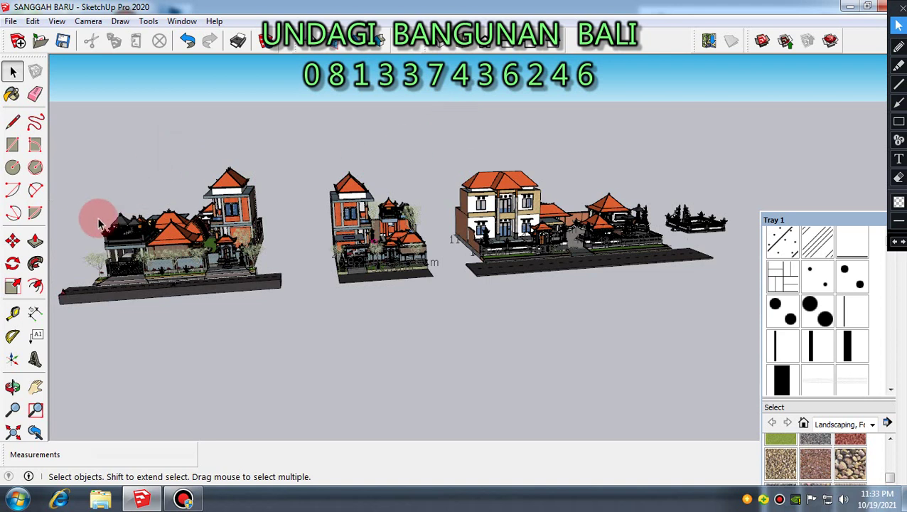
Highlight the first house compound with its raised temple, then clear the selection.
scroll(93, 215, "up", 5)
scroll(83, 216, "up", 2)
middle_click_drag(83, 216, 292, 169)
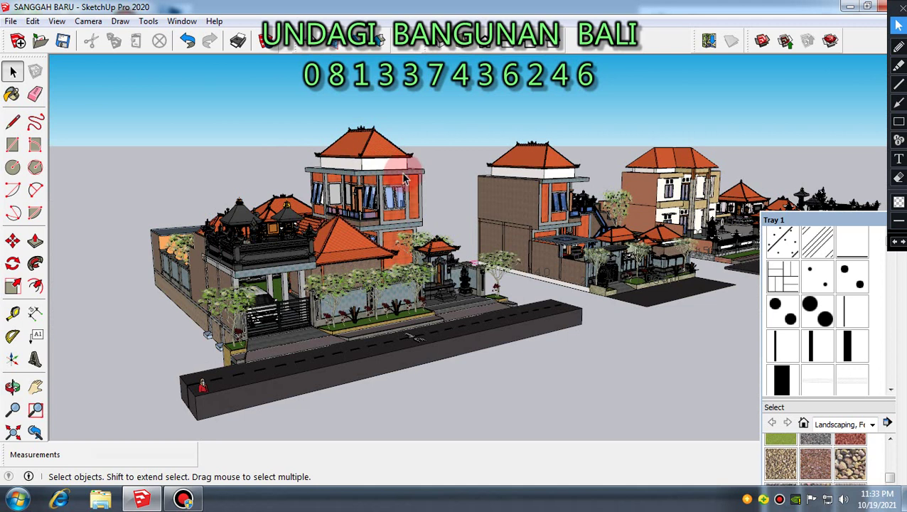
left_click(409, 180)
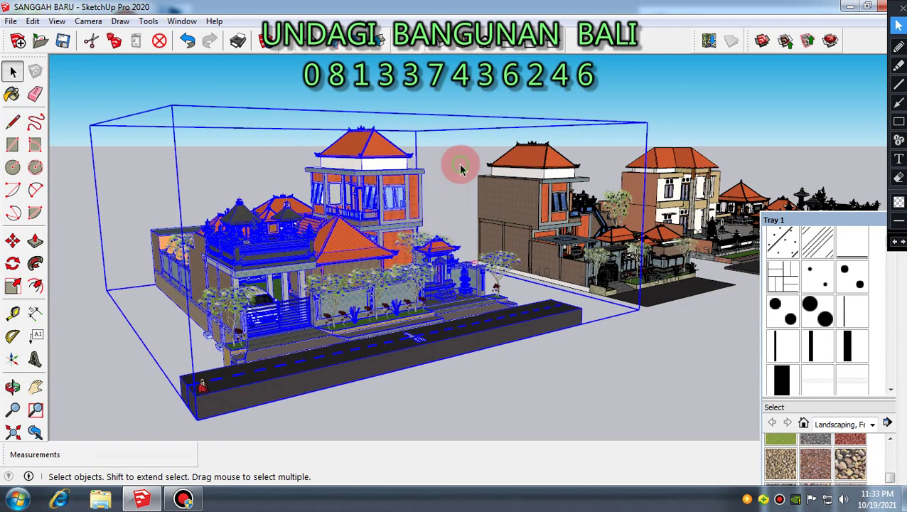
left_click(447, 199)
scroll(446, 199, "down", 3)
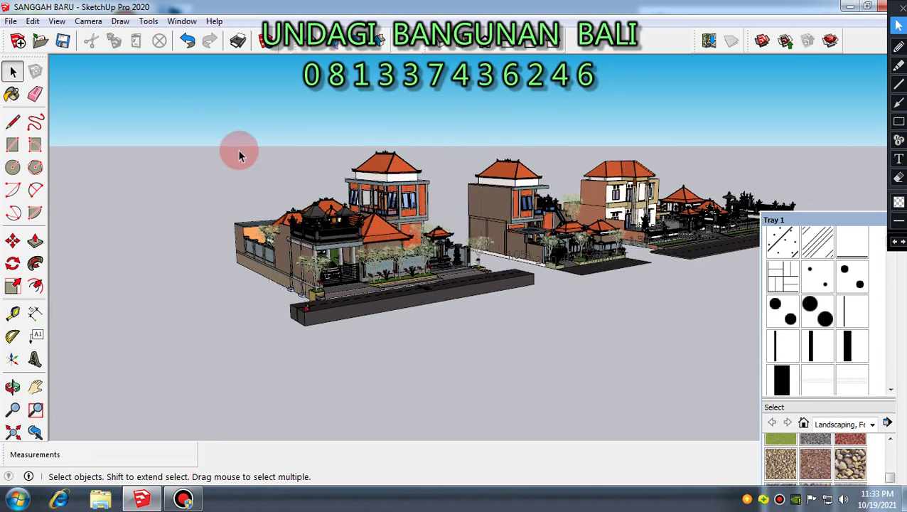
Compare all the house compounds and the detached temple enclosure from elevated and ground-level viewpoints.
middle_click_drag(497, 260, 385, 300)
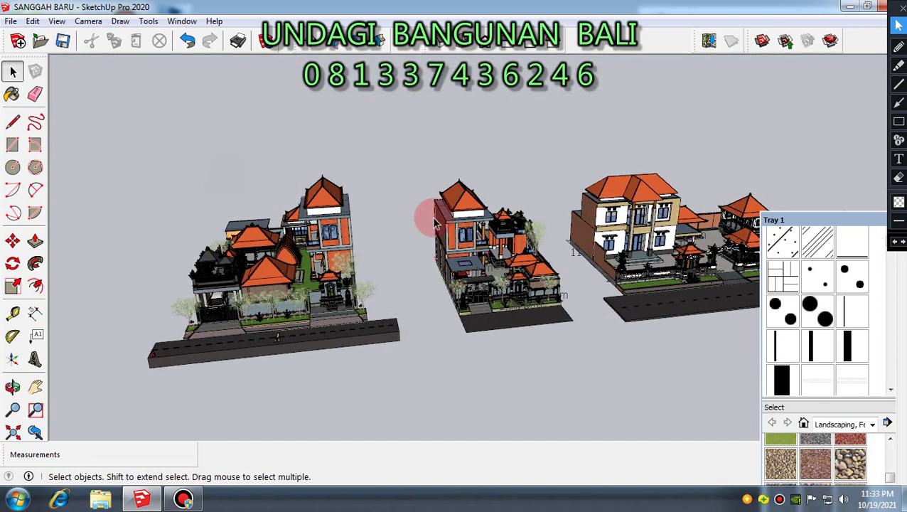
mouse_move(431, 209)
middle_mouse_down()
mouse_move(407, 166)
mouse_move(434, 204)
mouse_move(439, 195)
middle_mouse_up()
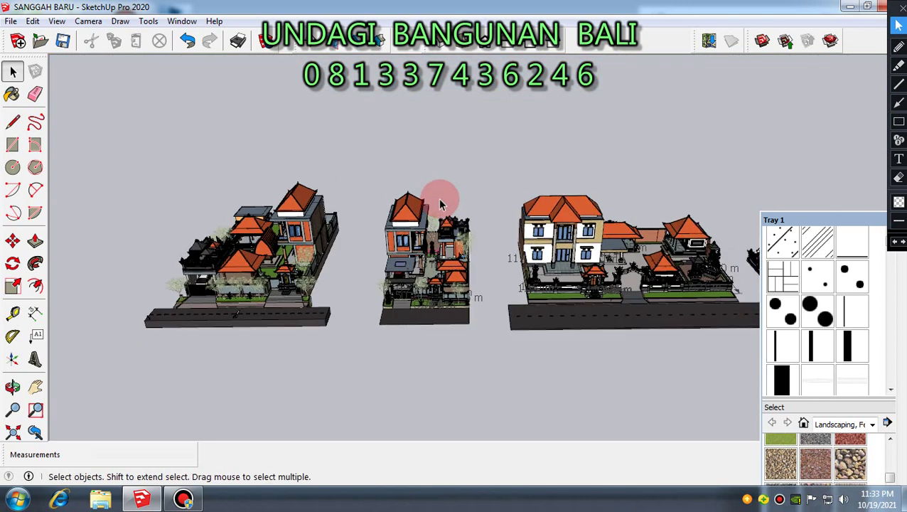
scroll(439, 196, "up", 2)
scroll(439, 195, "down", 4)
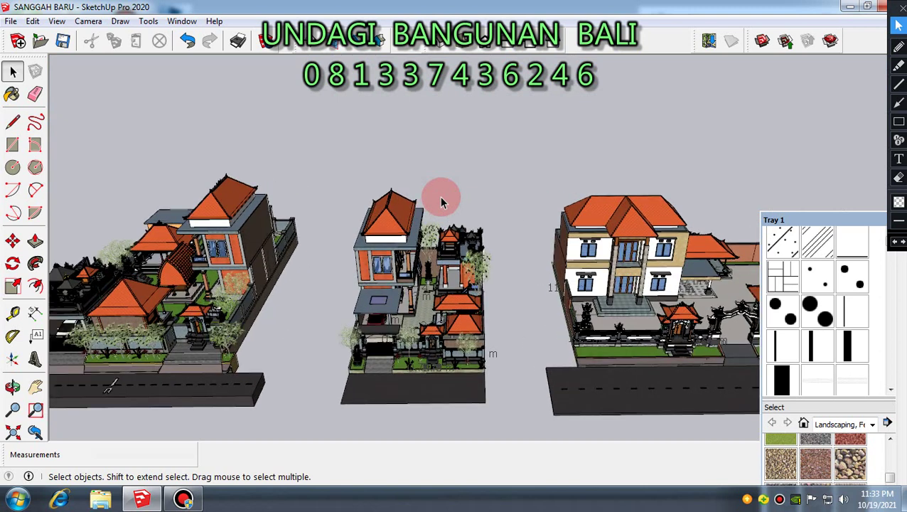
scroll(444, 202, "down", 2)
middle_click_drag(443, 202, 591, 179)
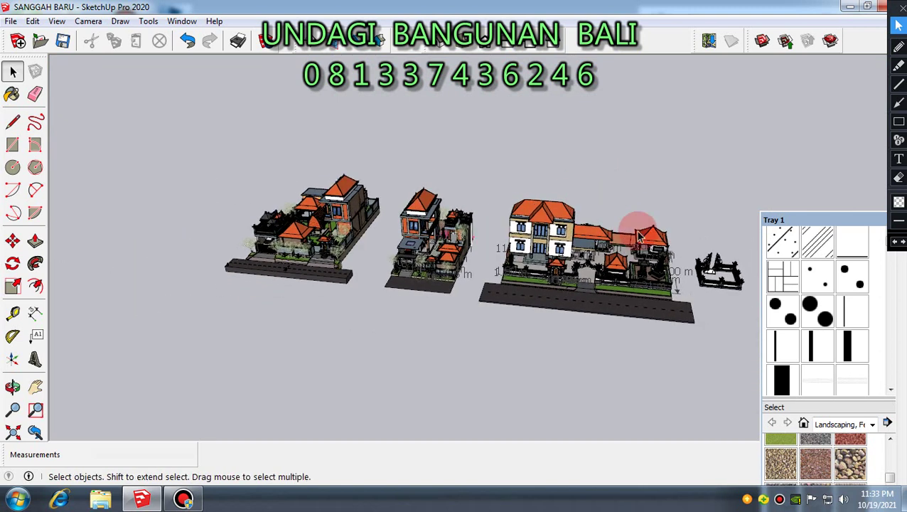
scroll(673, 280, "up", 5)
middle_click_drag(665, 279, 655, 208)
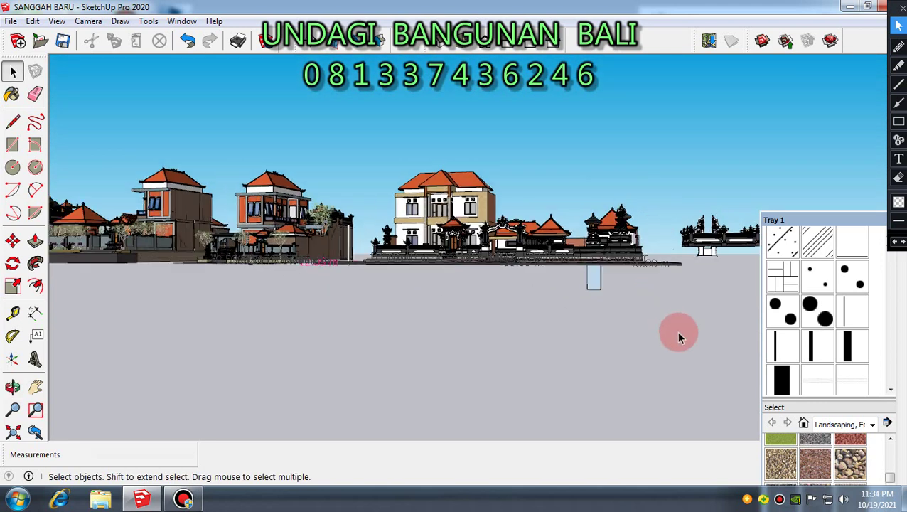
middle_click_drag(533, 216, 573, 303)
middle_click_drag(350, 185, 442, 260)
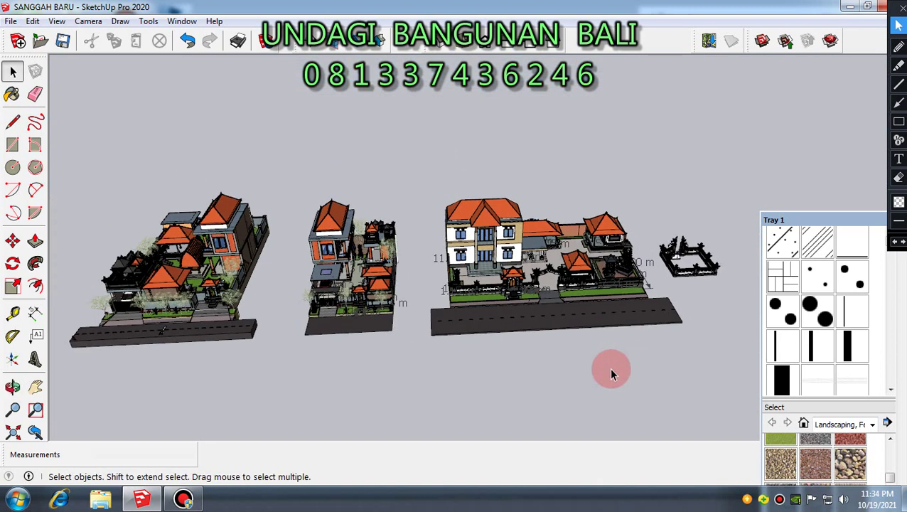
Examine the three house compounds from the front, going from an elevated viewpoint down to near street level.
scroll(629, 352, "down", 2)
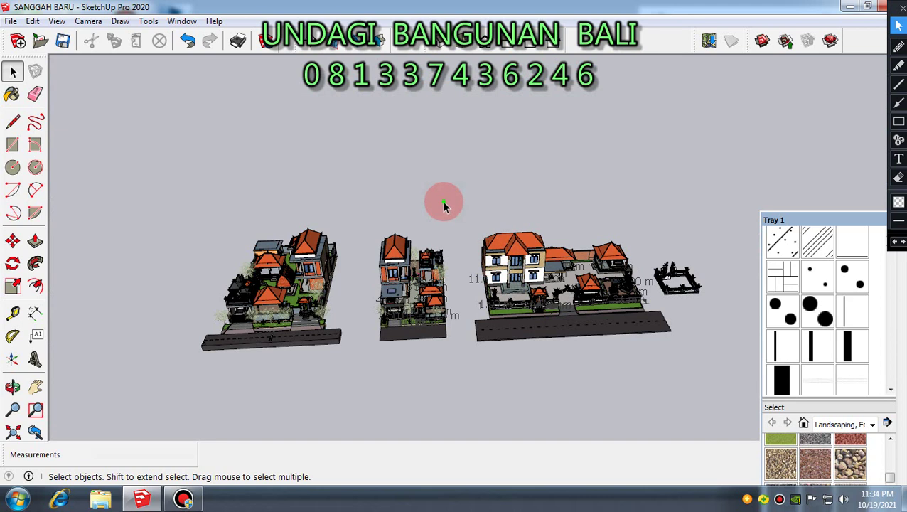
scroll(298, 339, "up", 3)
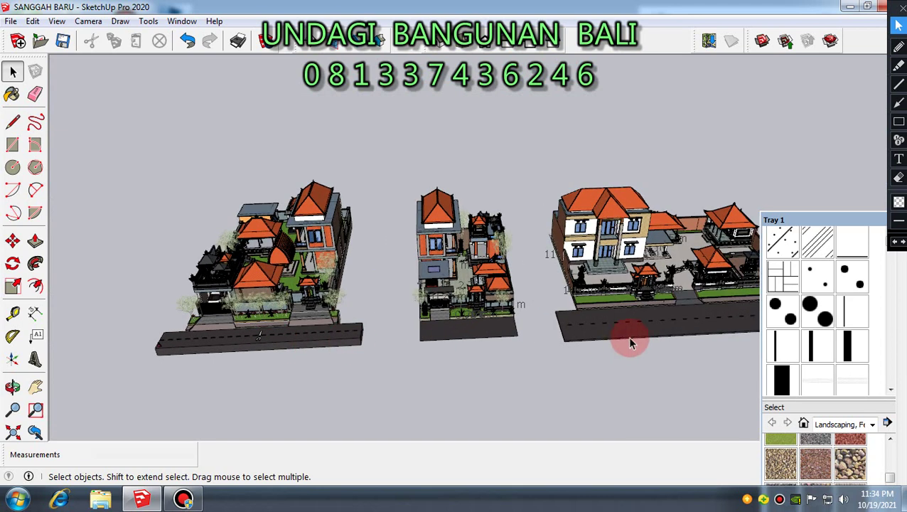
scroll(648, 323, "up", 3)
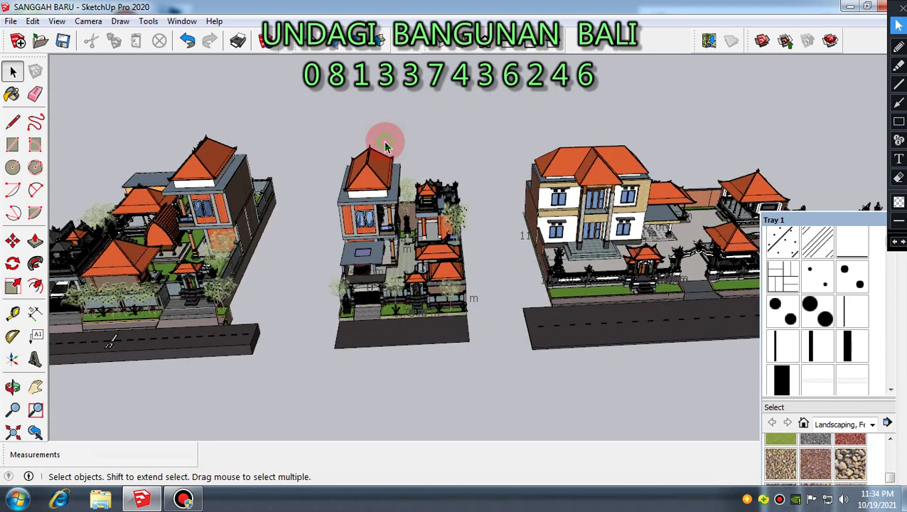
scroll(426, 235, "down", 2)
middle_click_drag(449, 262, 418, 136)
middle_click_drag(374, 210, 362, 153)
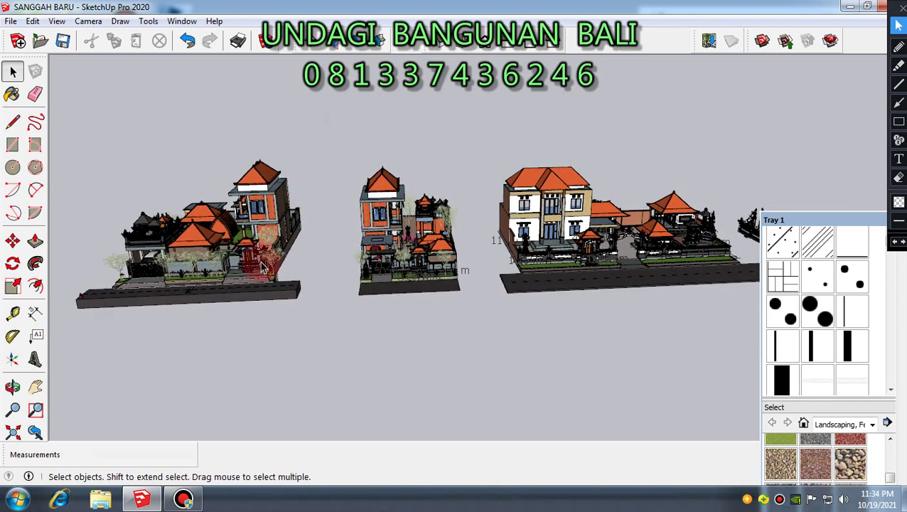
scroll(318, 270, "up", 3)
scroll(561, 352, "down", 2)
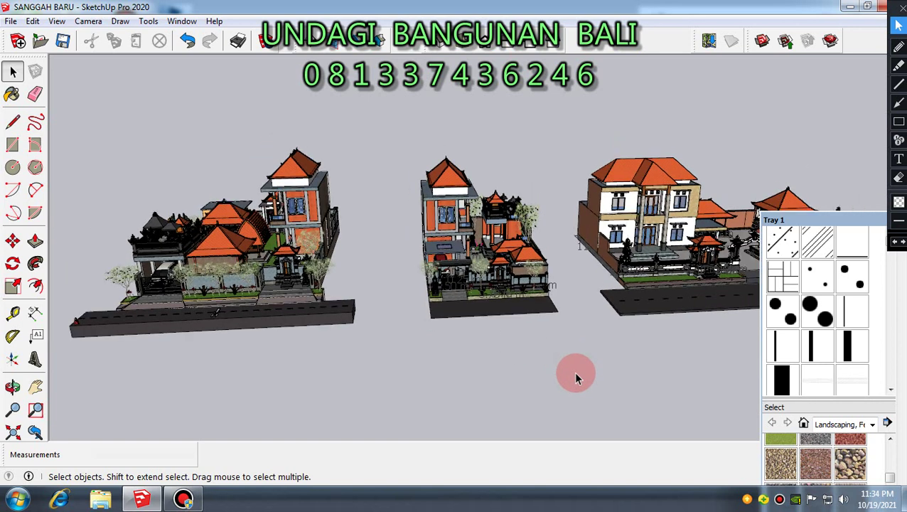
middle_click_drag(560, 352, 540, 337)
scroll(417, 330, "down", 5)
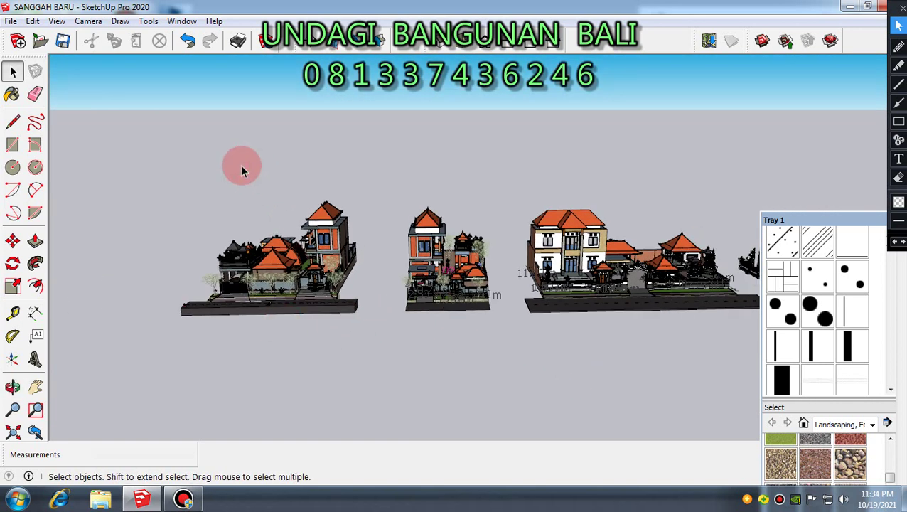
scroll(239, 171, "down", 2)
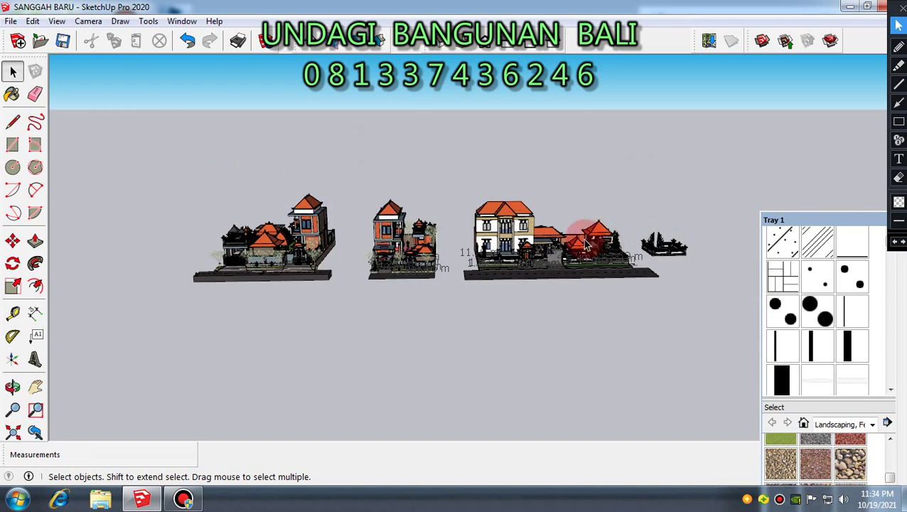
Inspect the roofs, courtyards and side walls of the house compounds from above and from an oblique front angle.
scroll(580, 242, "up", 2)
middle_click_drag(577, 172, 619, 232)
scroll(625, 246, "down", 2)
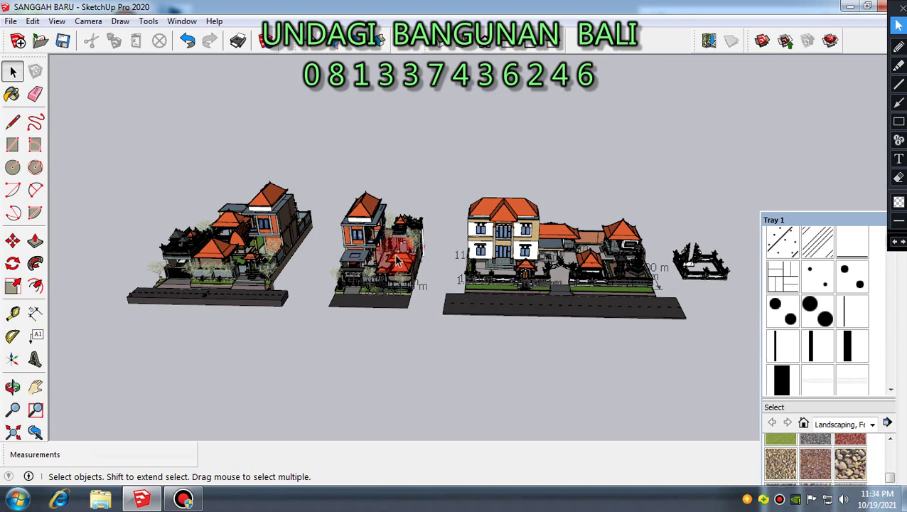
scroll(524, 294, "up", 5)
middle_click_drag(523, 288, 562, 213)
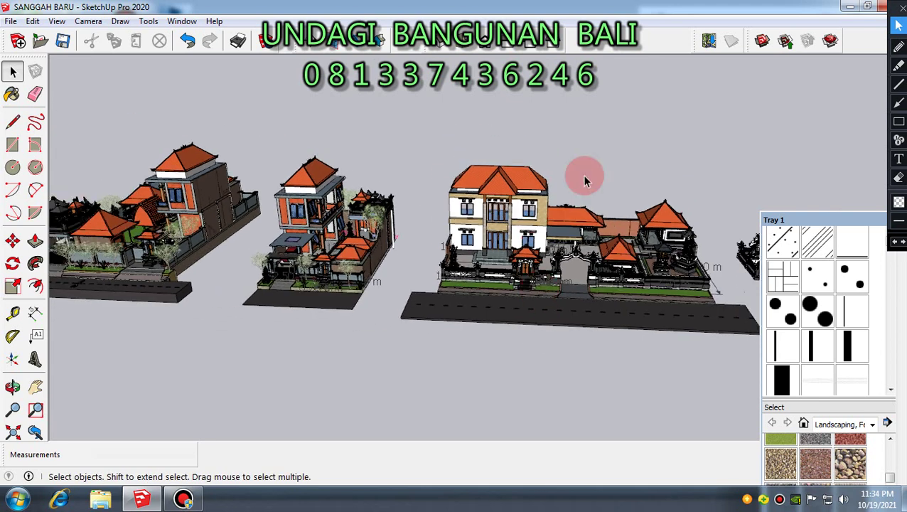
middle_click_drag(616, 206, 616, 175)
scroll(644, 295, "down", 4)
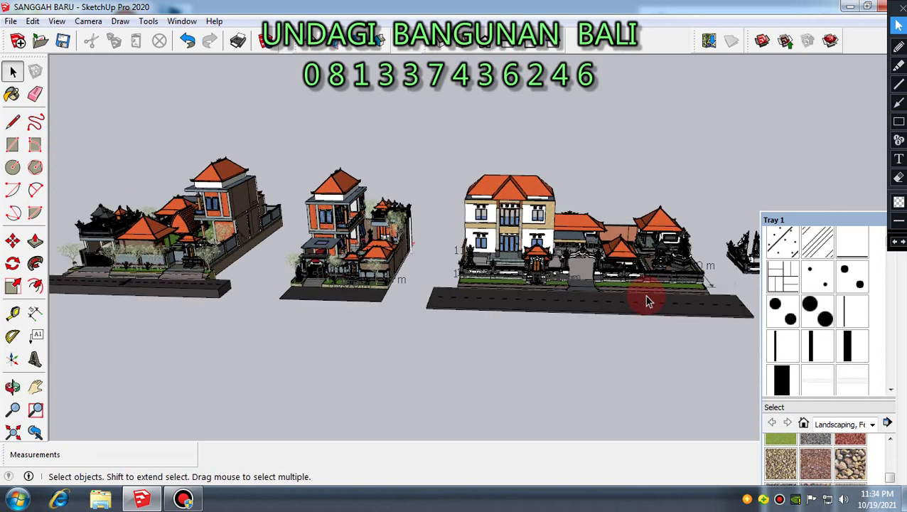
scroll(633, 327, "down", 1)
scroll(673, 314, "up", 4)
middle_click_drag(692, 314, 664, 179)
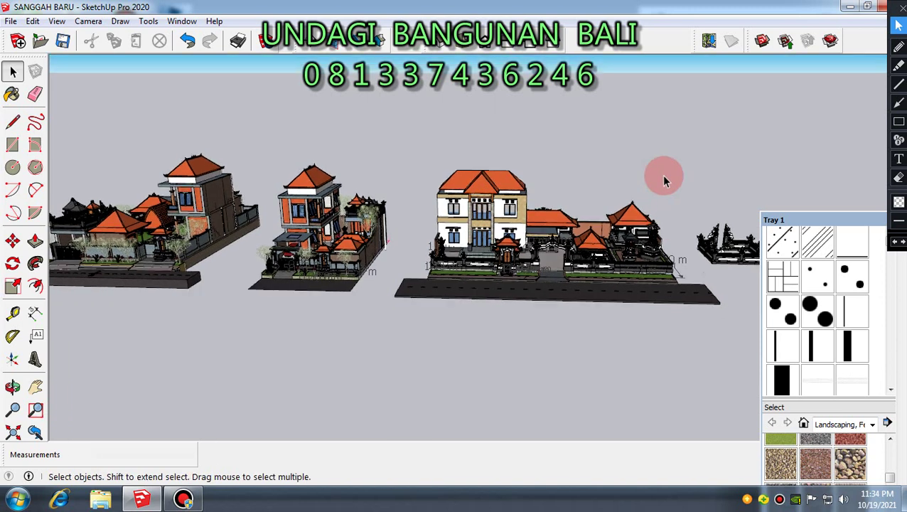
Compare the row of house compounds with the detached temple enclosure from an oblique street-side viewpoint.
scroll(702, 336, "down", 3)
scroll(604, 245, "up", 2)
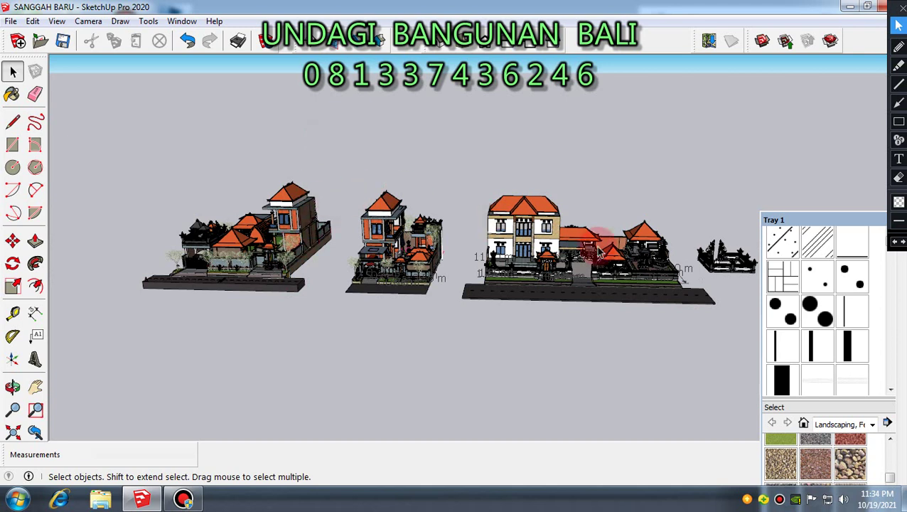
scroll(705, 314, "up", 2)
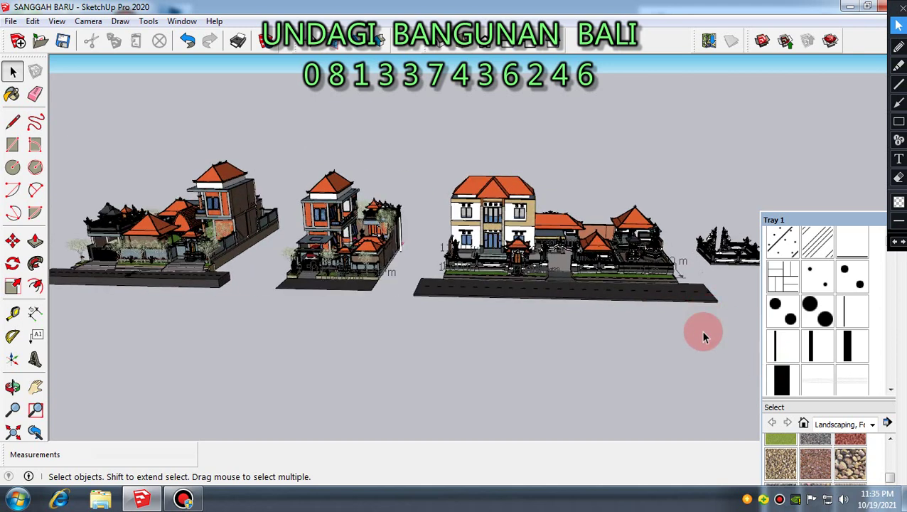
scroll(702, 321, "down", 2)
scroll(553, 168, "up", 3)
scroll(492, 180, "down", 5)
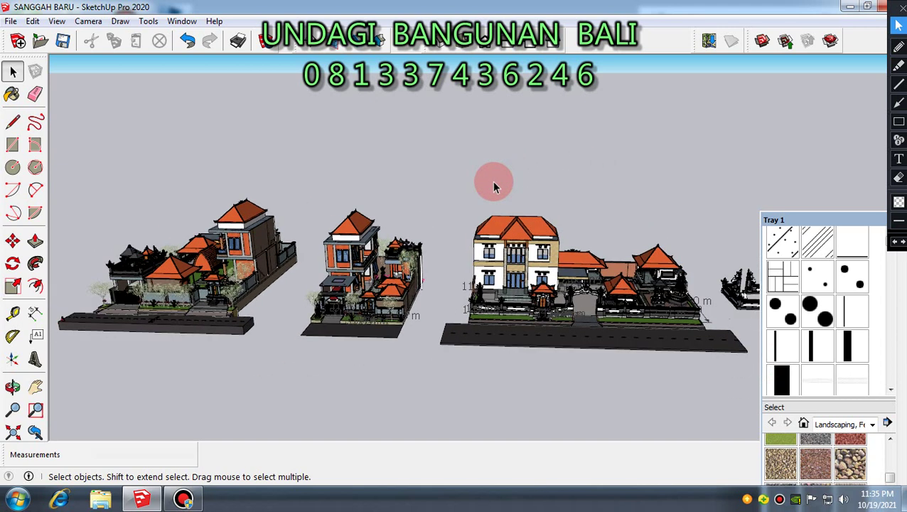
middle_click_drag(492, 181, 468, 183)
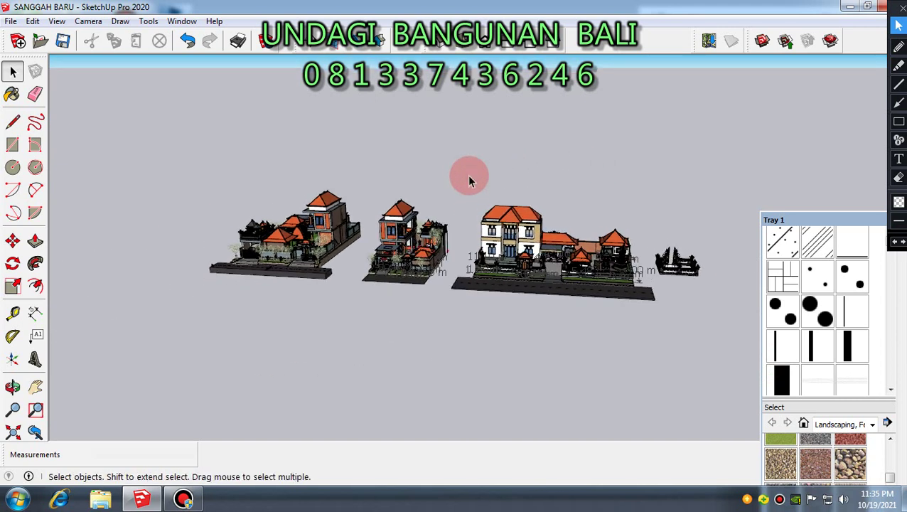
scroll(628, 250, "up", 2)
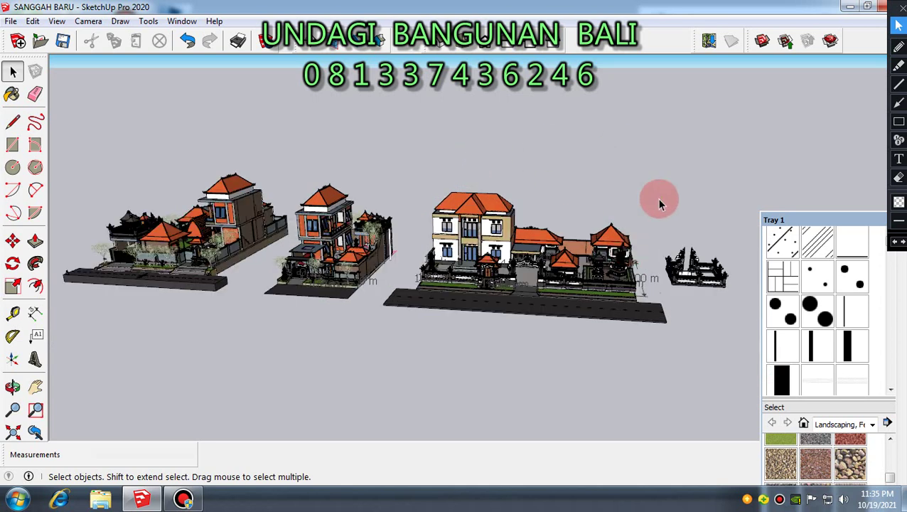
middle_click_drag(658, 201, 658, 199)
middle_click_drag(688, 240, 660, 196)
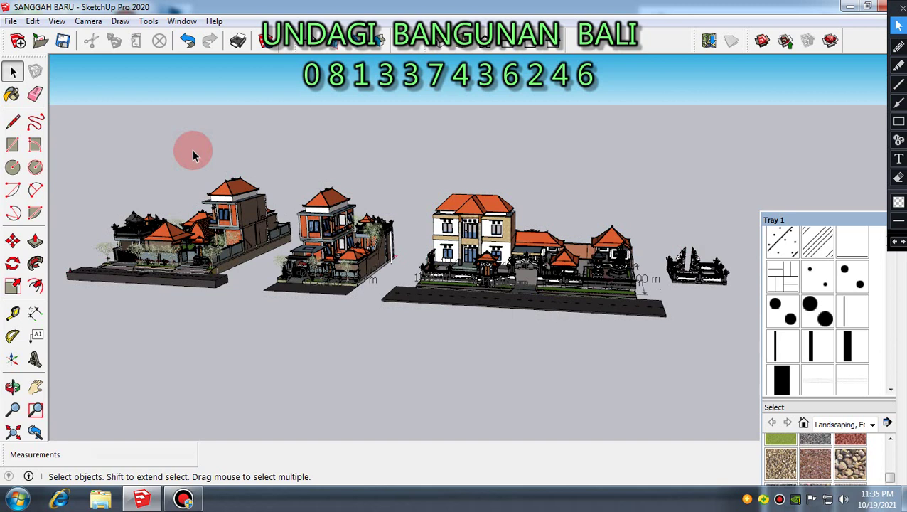
Review the house compounds and the temple enclosure once more from a low viewpoint, returning to a frontal view.
scroll(191, 149, "up", 3)
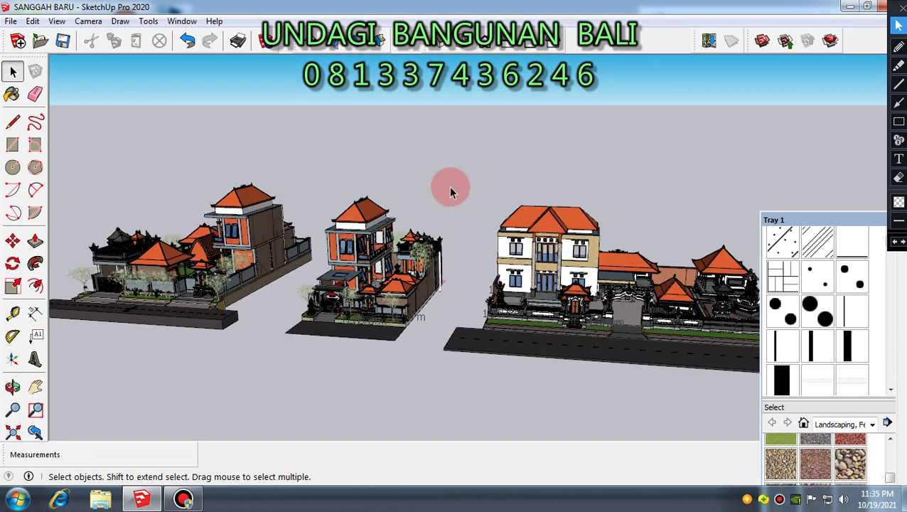
scroll(437, 198, "down", 3)
middle_click_drag(433, 201, 549, 210)
left_click(651, 258)
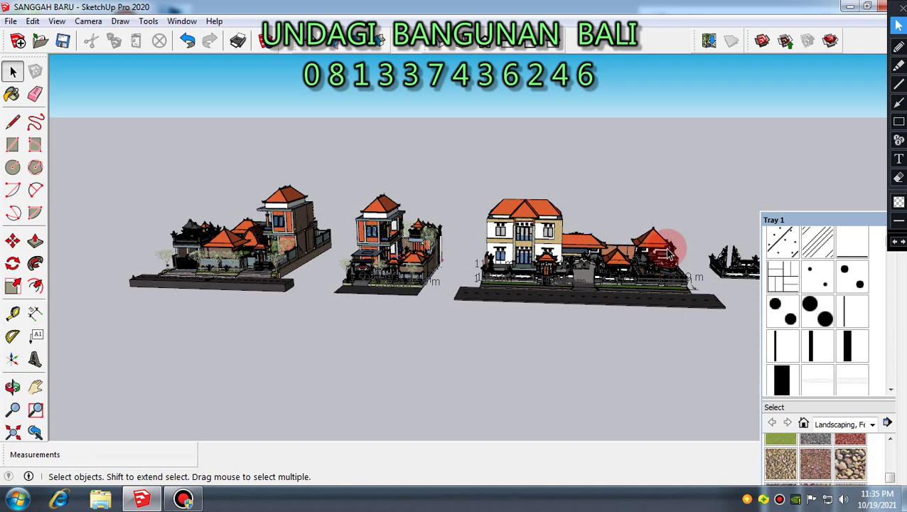
scroll(650, 174, "up", 1)
middle_click_drag(517, 217, 569, 181)
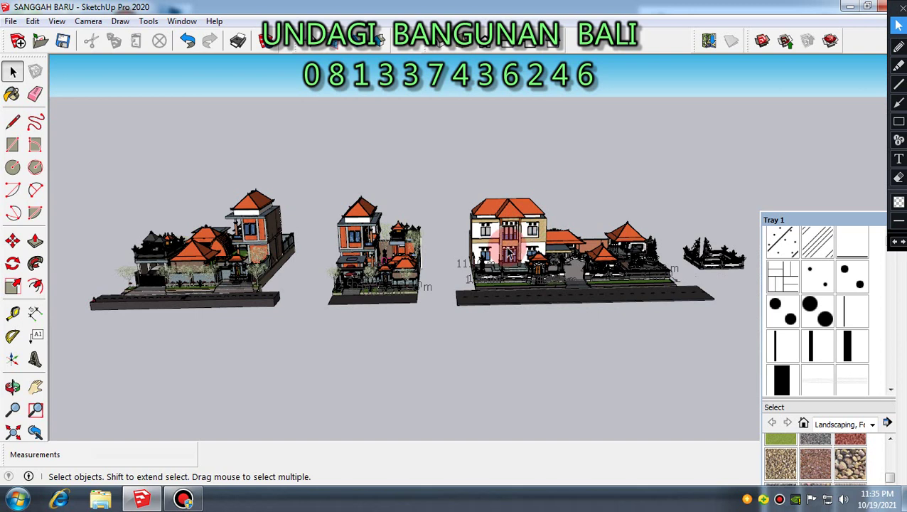
scroll(508, 254, "up", 1)
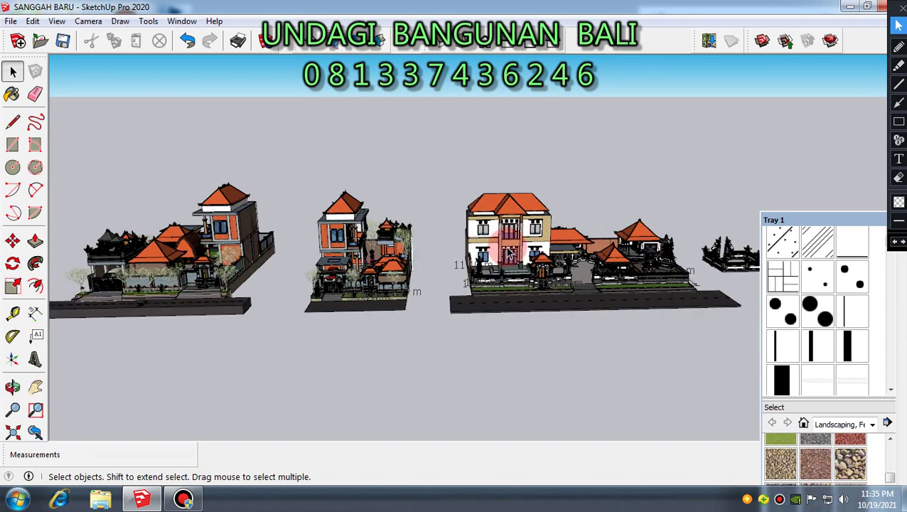